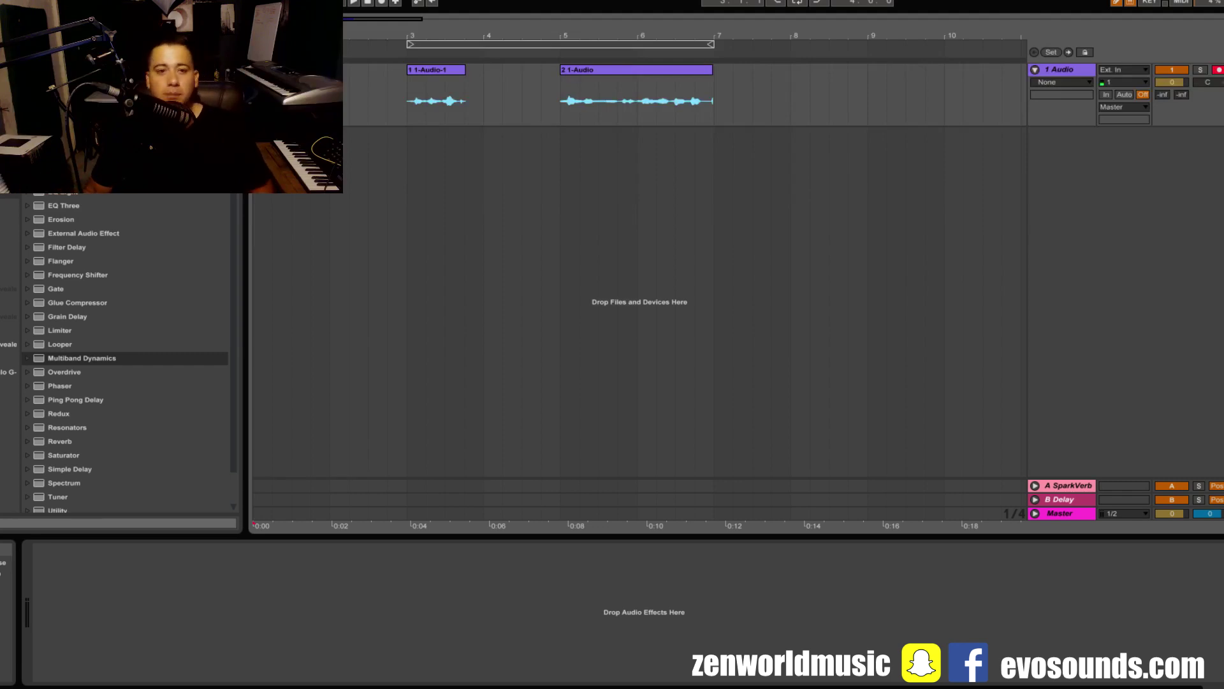
Step: Play the clips 1 1-Audio-1 and 2 1-Audio from their starts, then stop near the beginning
key(space)
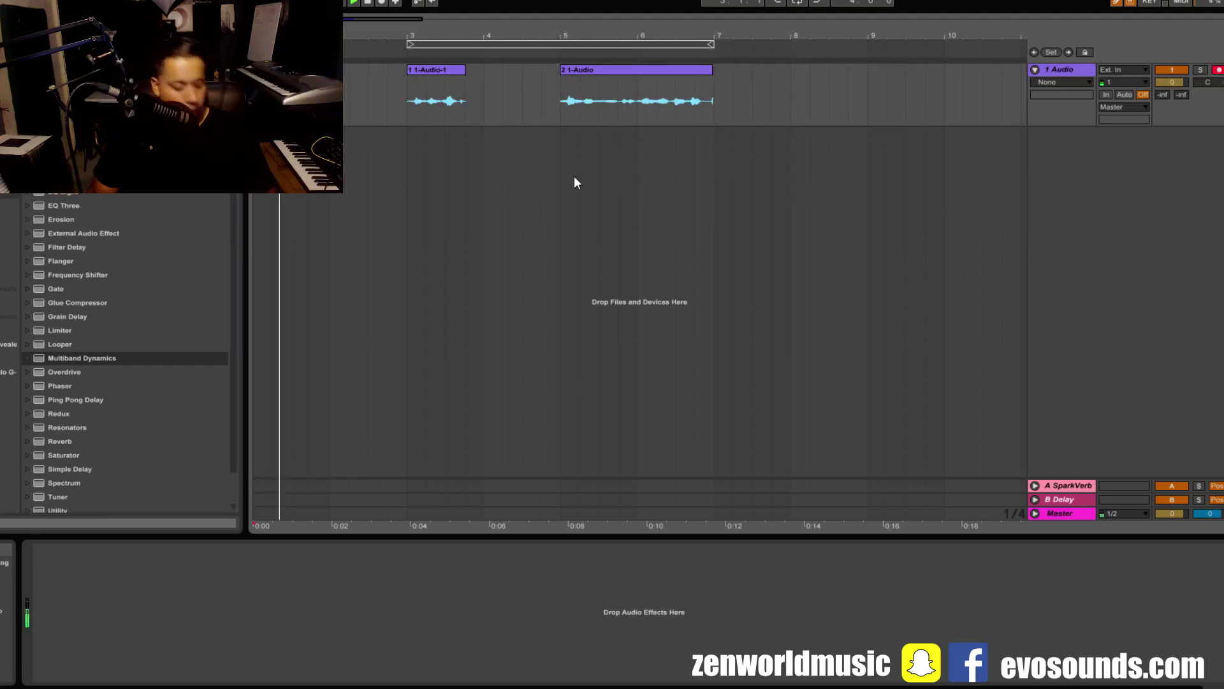
click(407, 102)
click(565, 109)
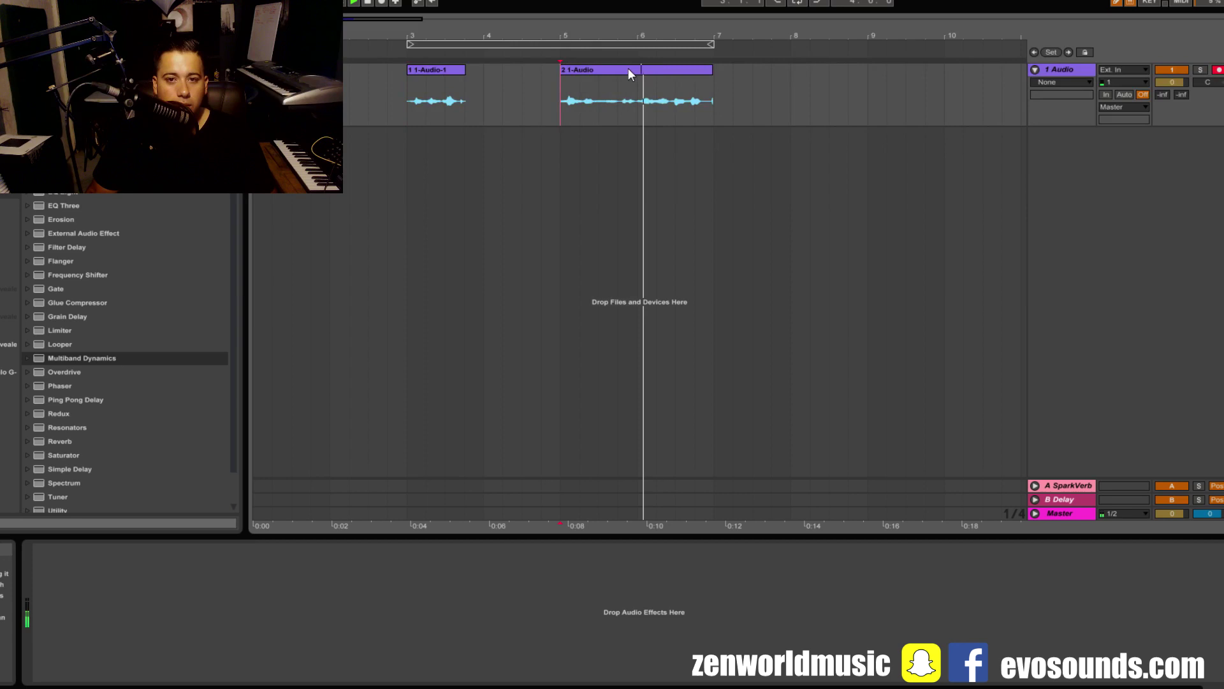
key(space)
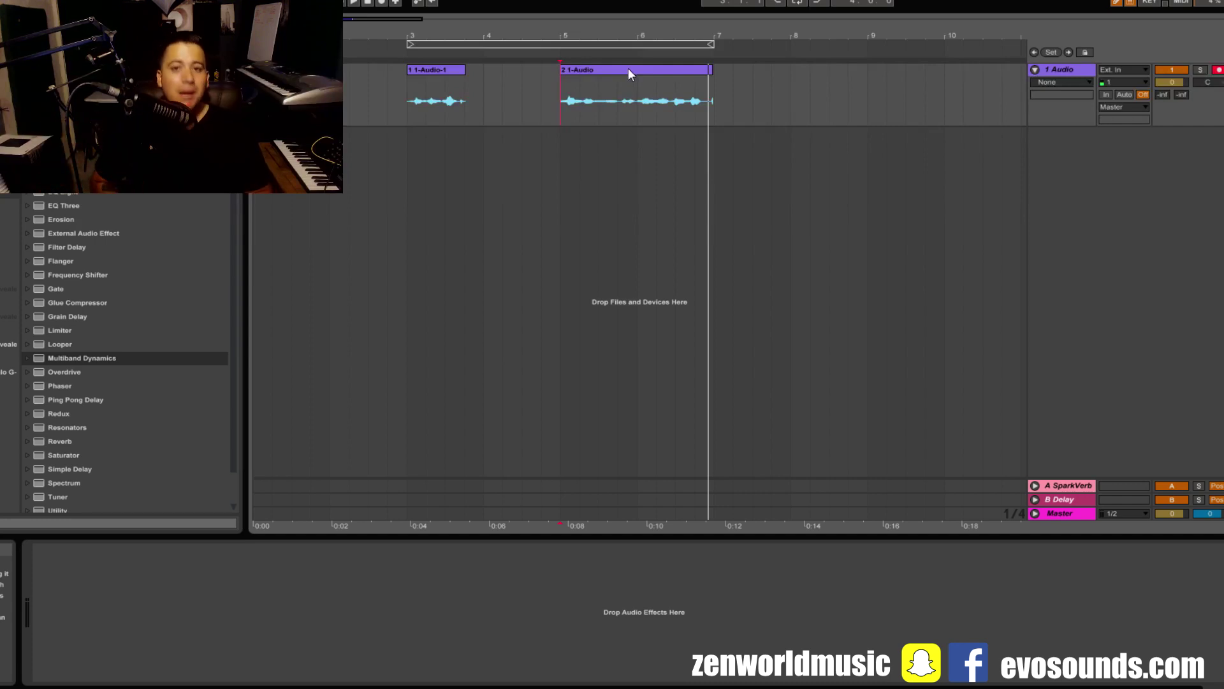
click(272, 95)
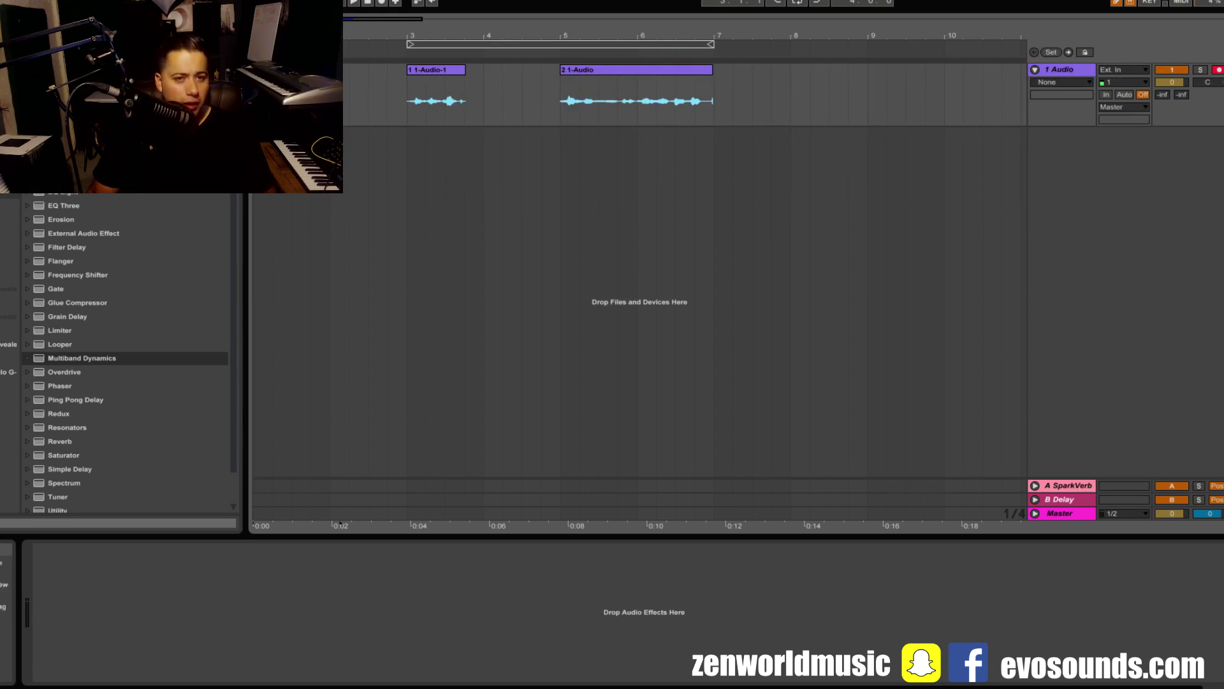
Step: Delete the later vocal clips 1 1-Audio-1 and 2 1-Audio
drag(299, 35, 306, 75)
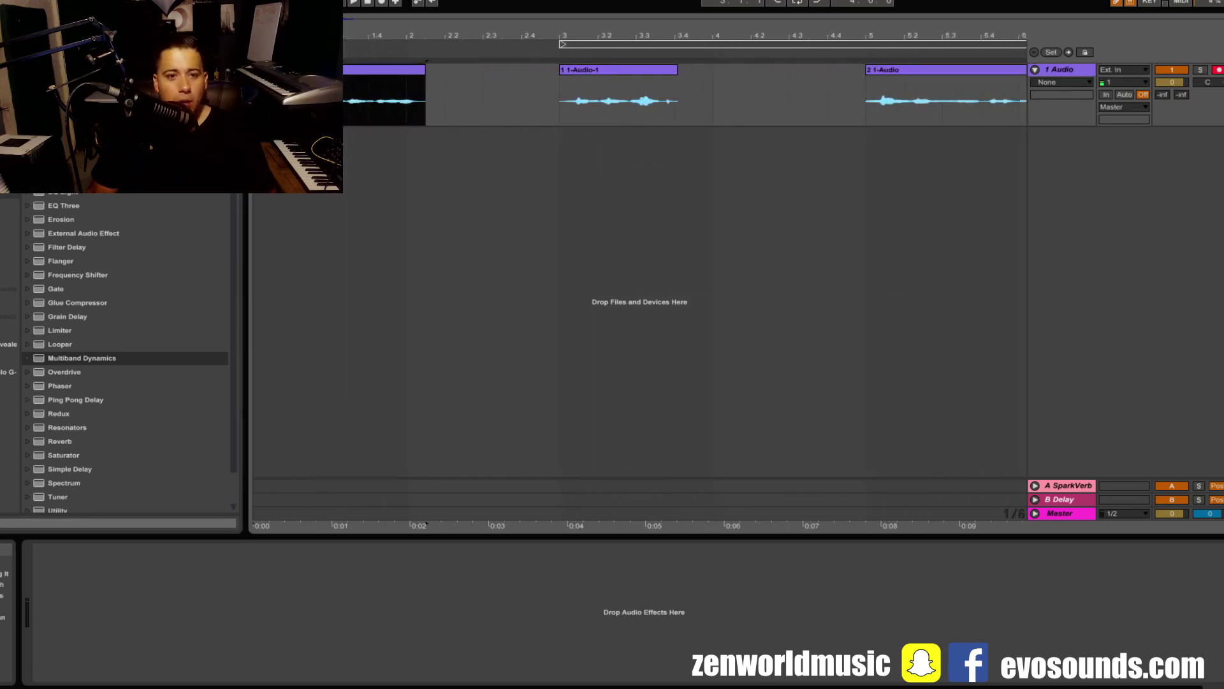
click(596, 67)
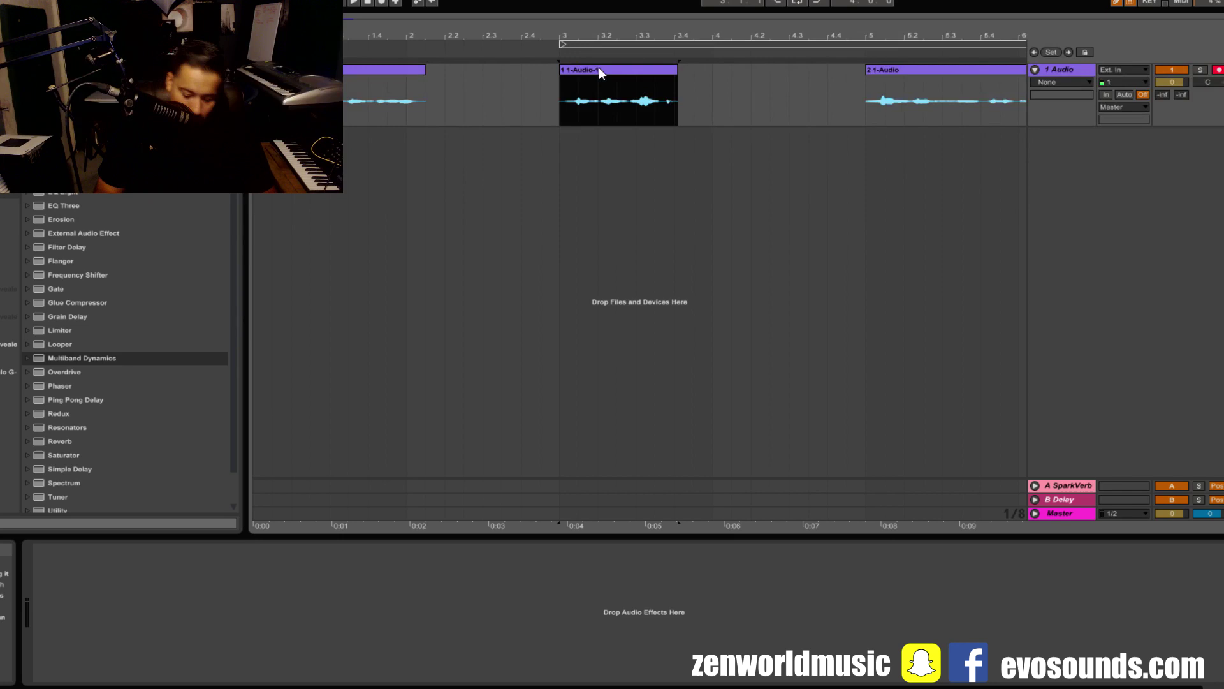
key(Delete)
click(921, 70)
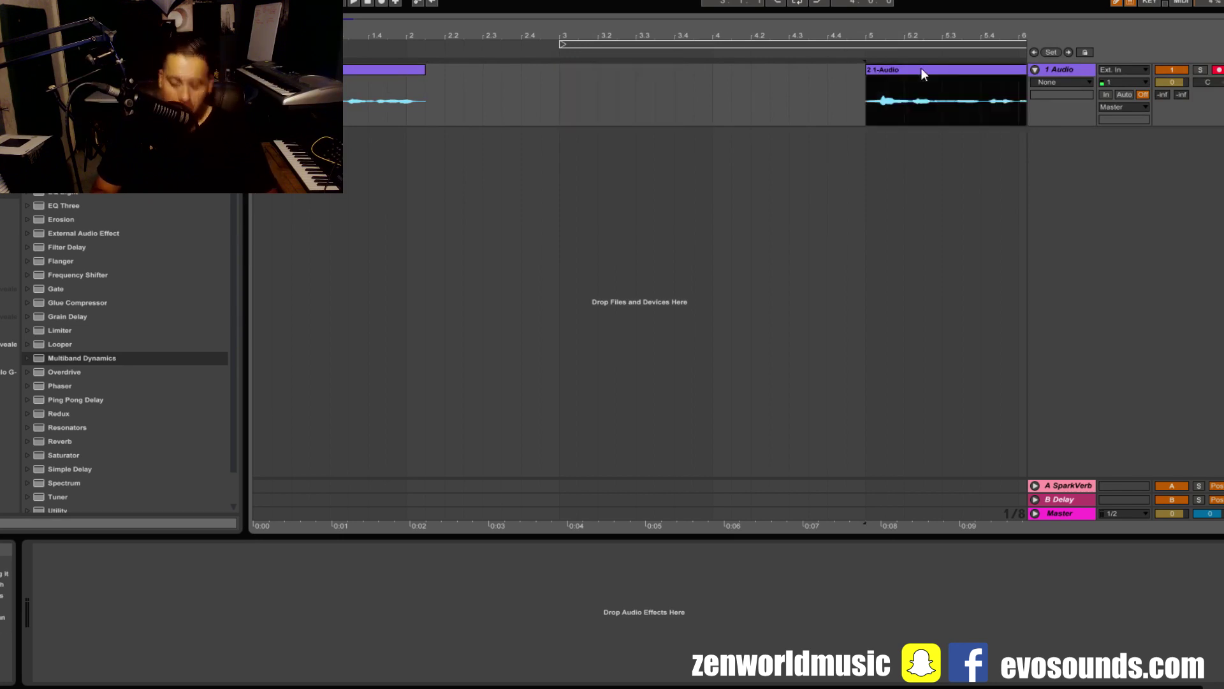
key(Delete)
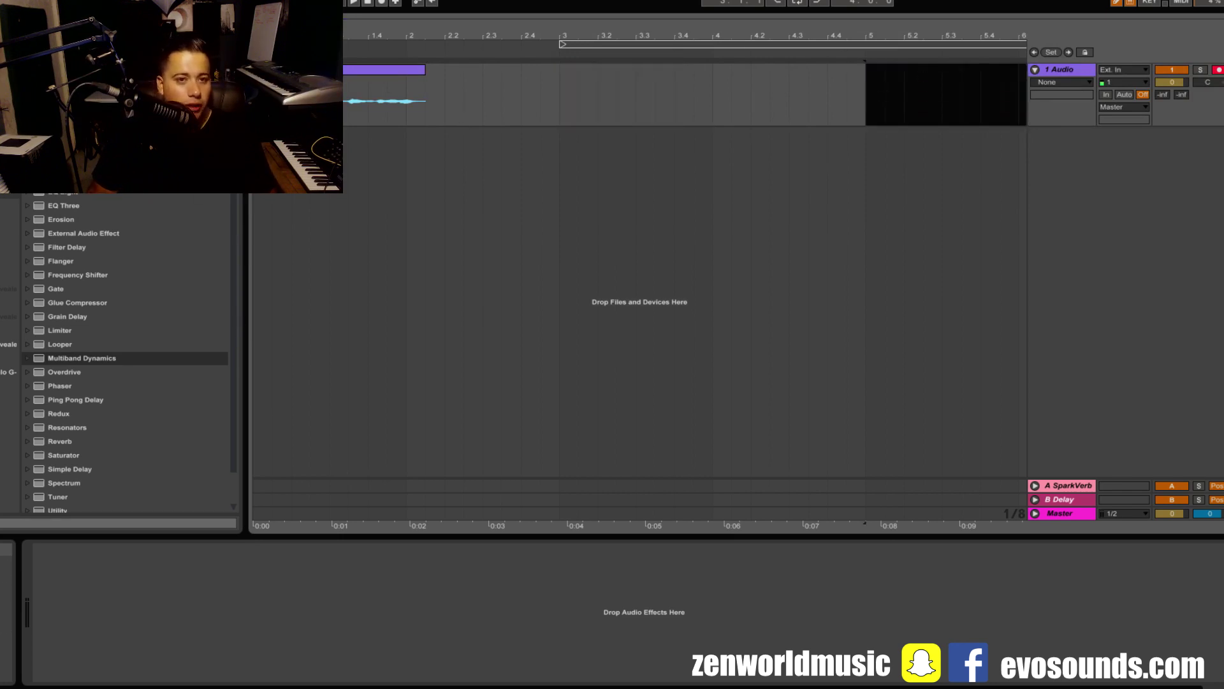
Step: Consolidate the remaining vocal clip so it ends at bar 2, then play it
key(plus)
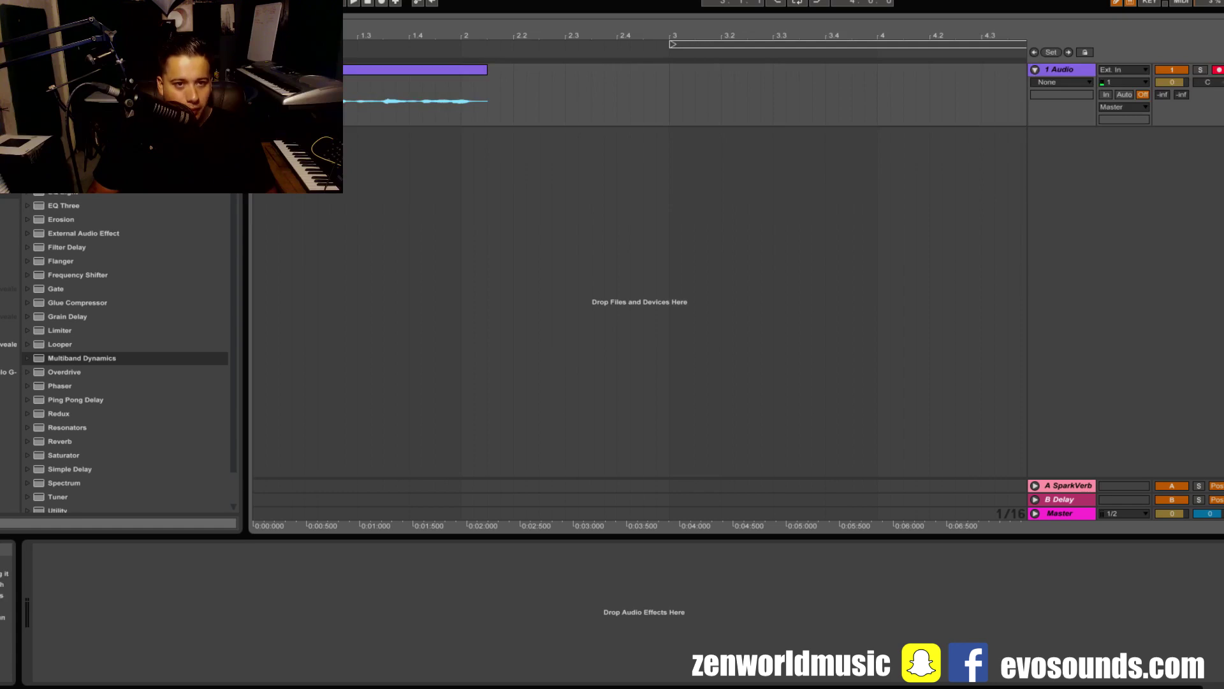
mouse_move(279, 69)
mouse_down()
mouse_move(293, 69)
mouse_move(268, 70)
mouse_up()
drag(464, 88, 255, 89)
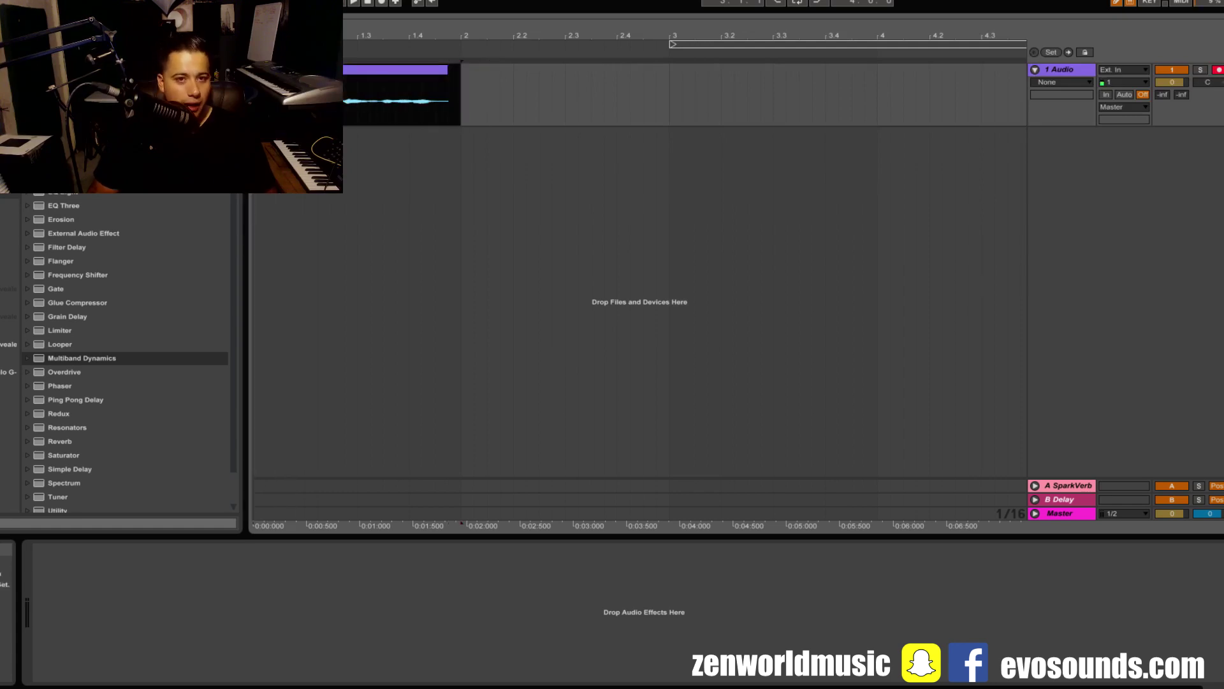
key(ctrl+j)
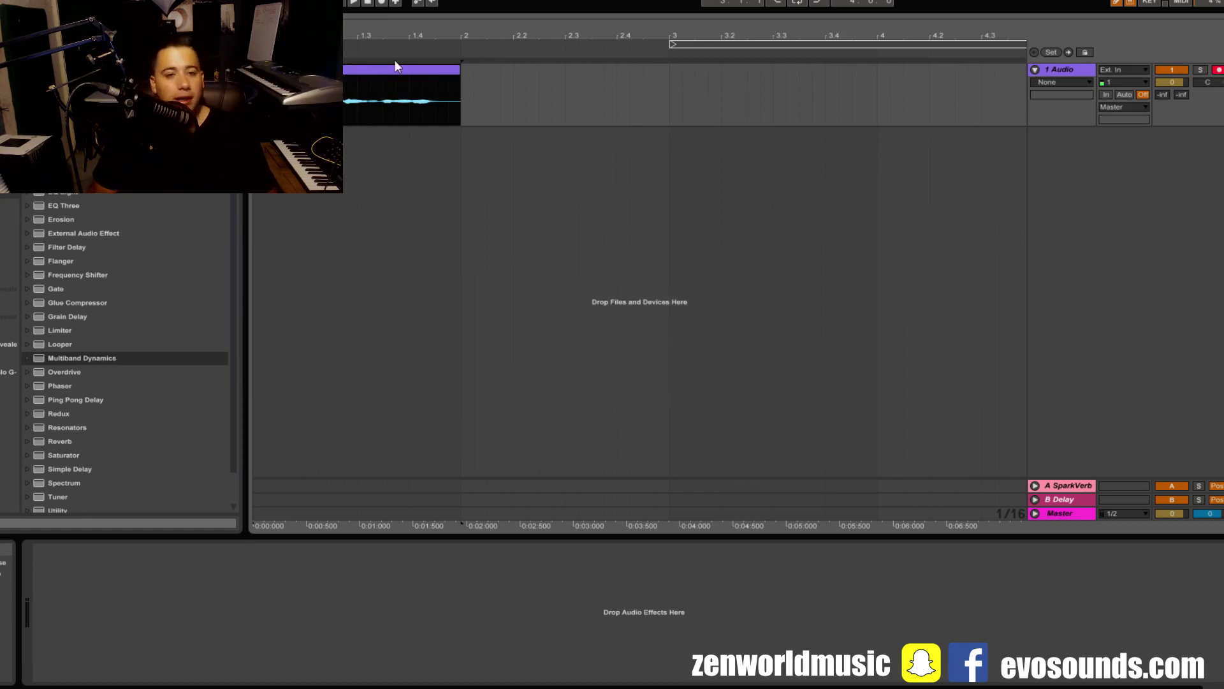
key(space)
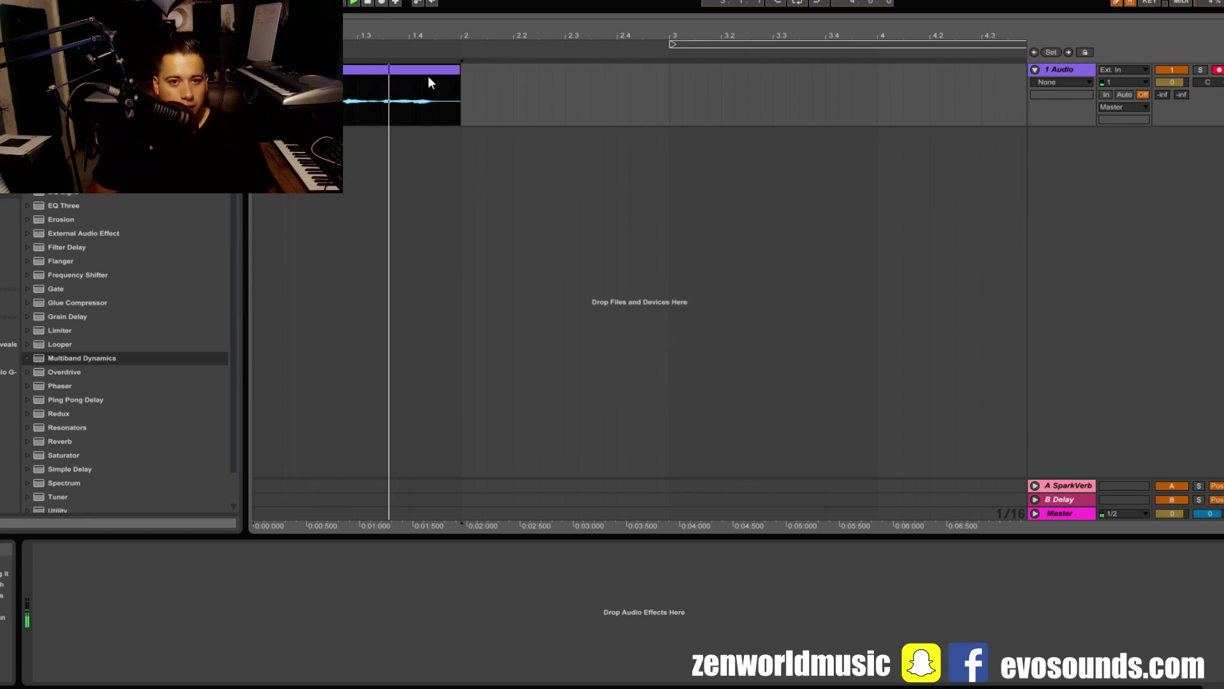
Step: Consolidate the vocal into a fresh audio file and enlarge its waveform view
double_click(424, 75)
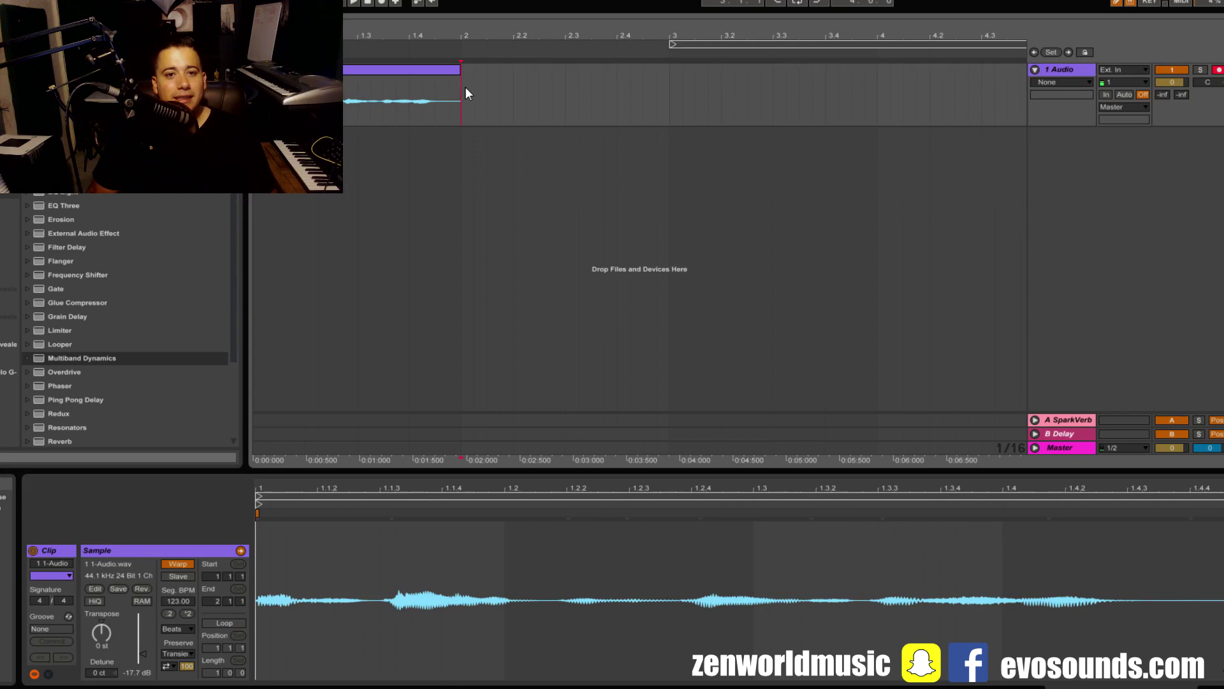
key(ctrl+j)
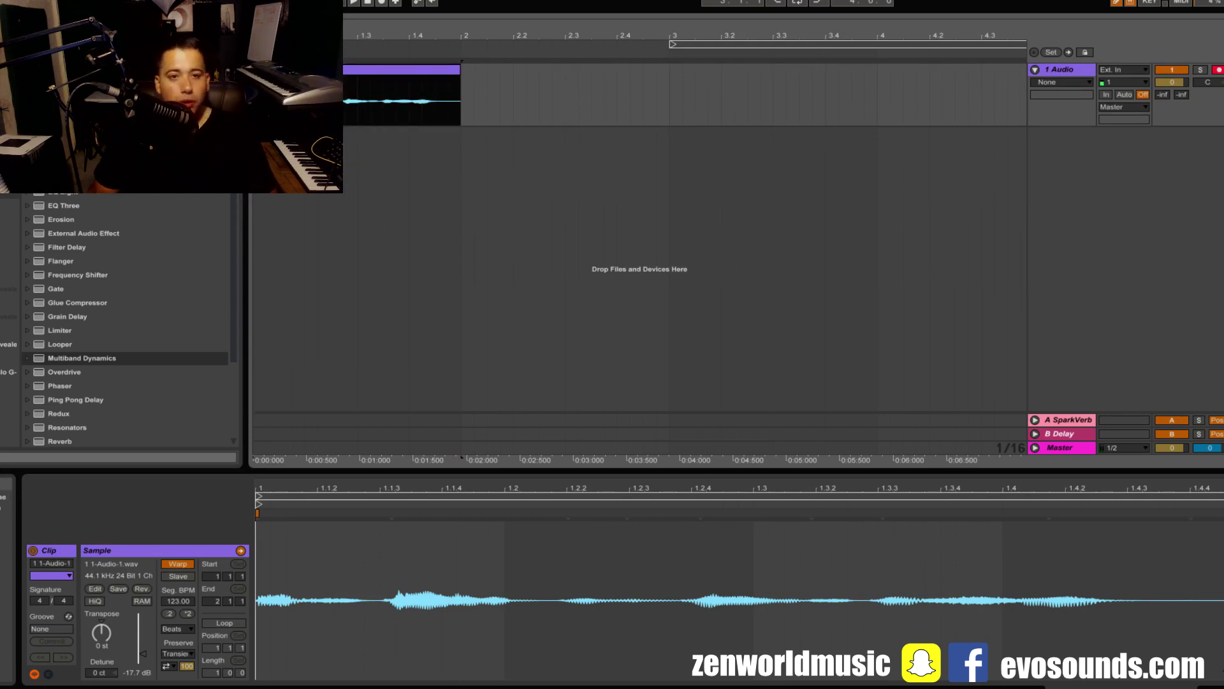
click(472, 100)
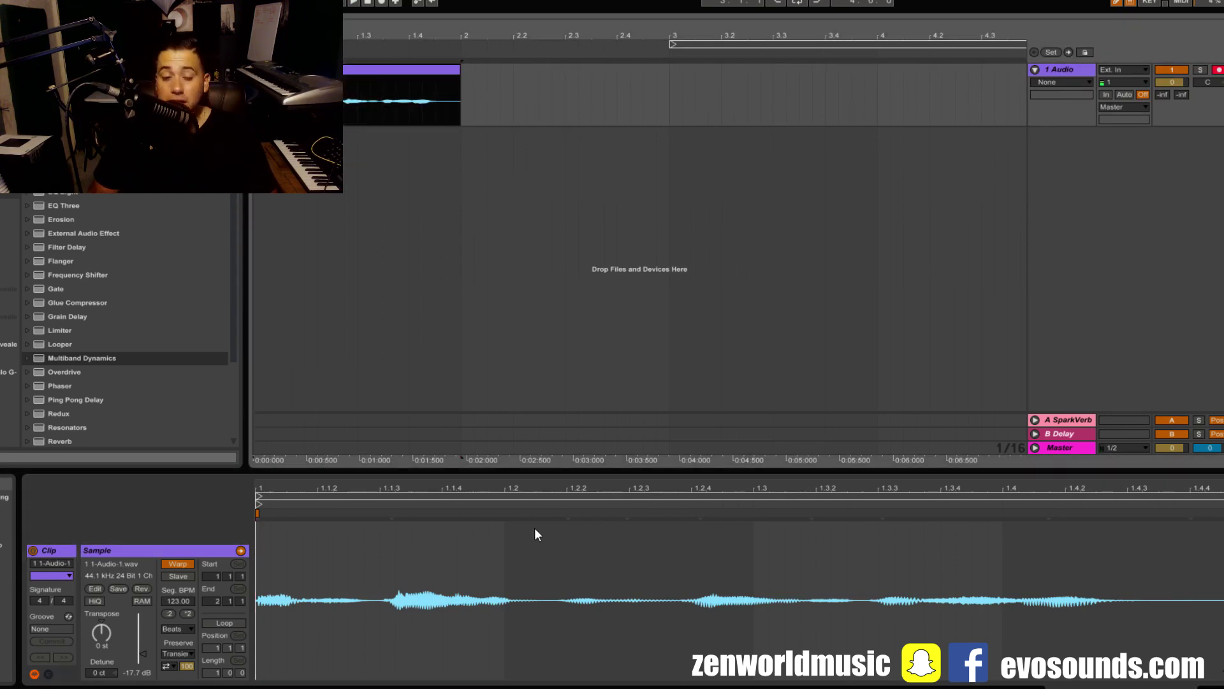
drag(588, 473, 600, 102)
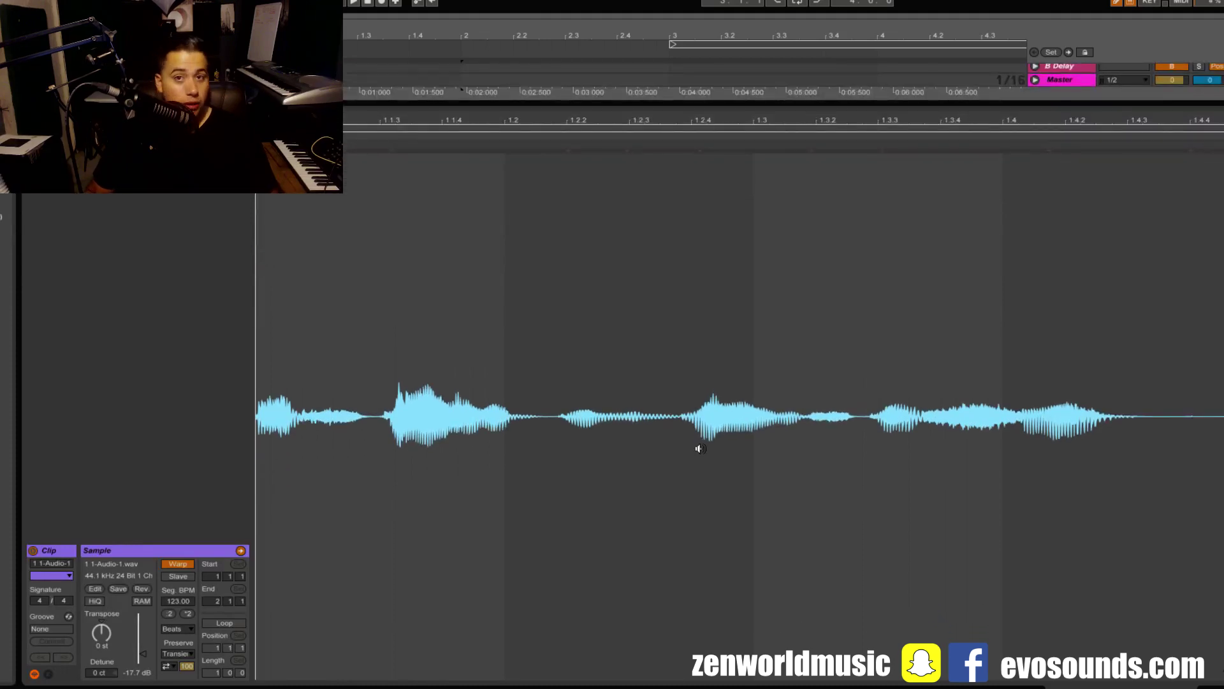
Step: Try a warp marker on the first big transient pulled earlier, audition it, then undo it
click(695, 378)
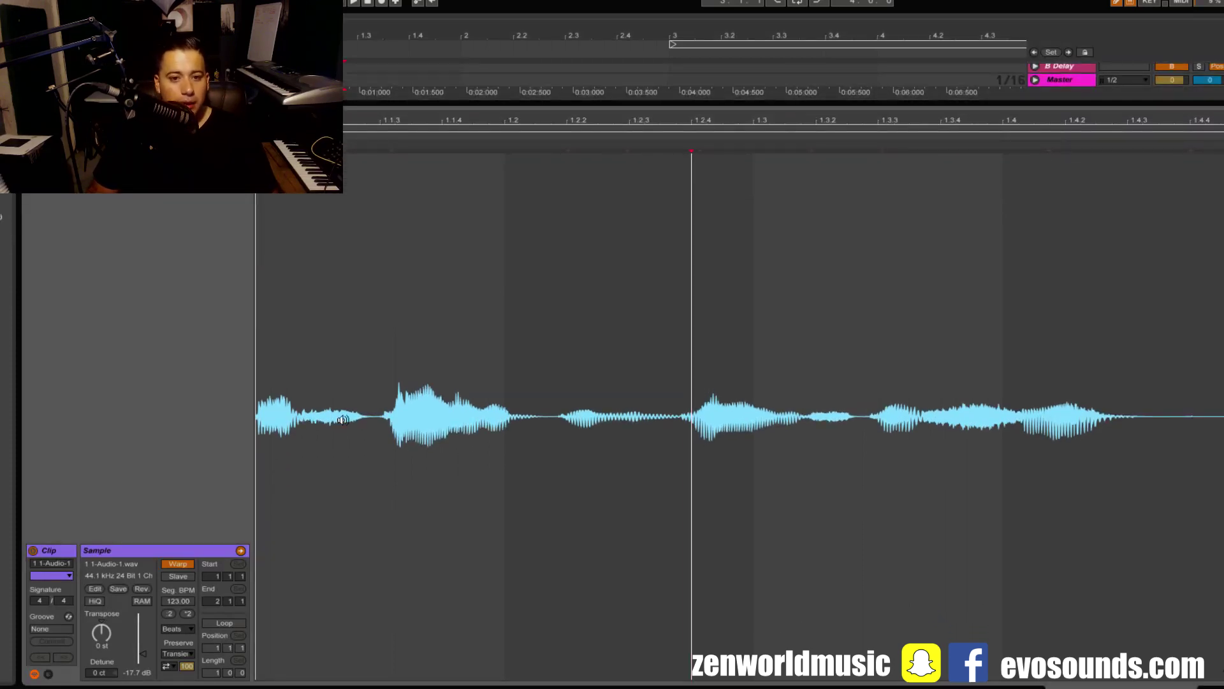
click(396, 419)
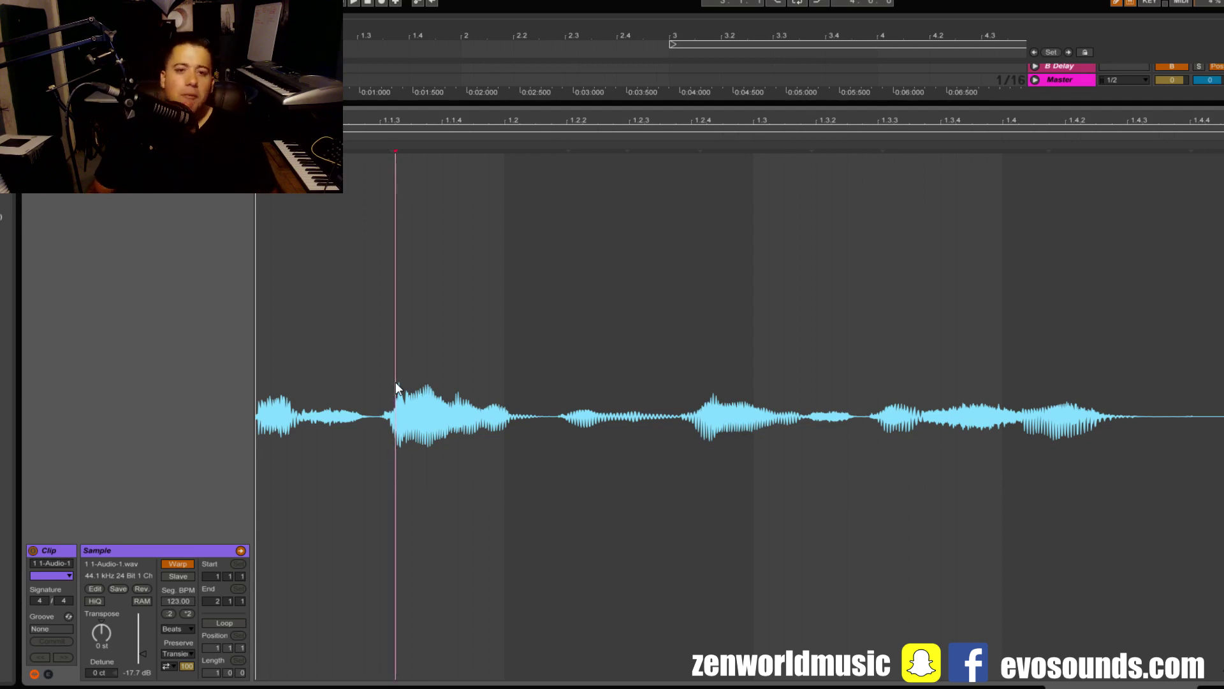
key(ctrl+i)
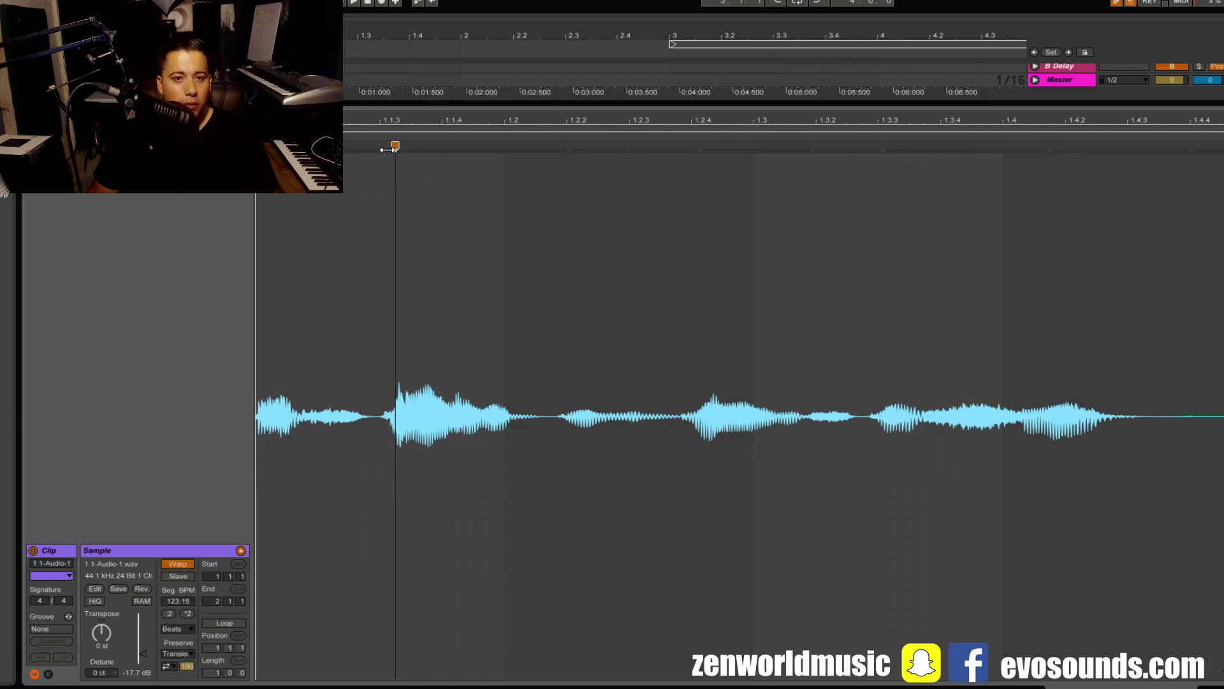
drag(394, 147, 379, 147)
key(space)
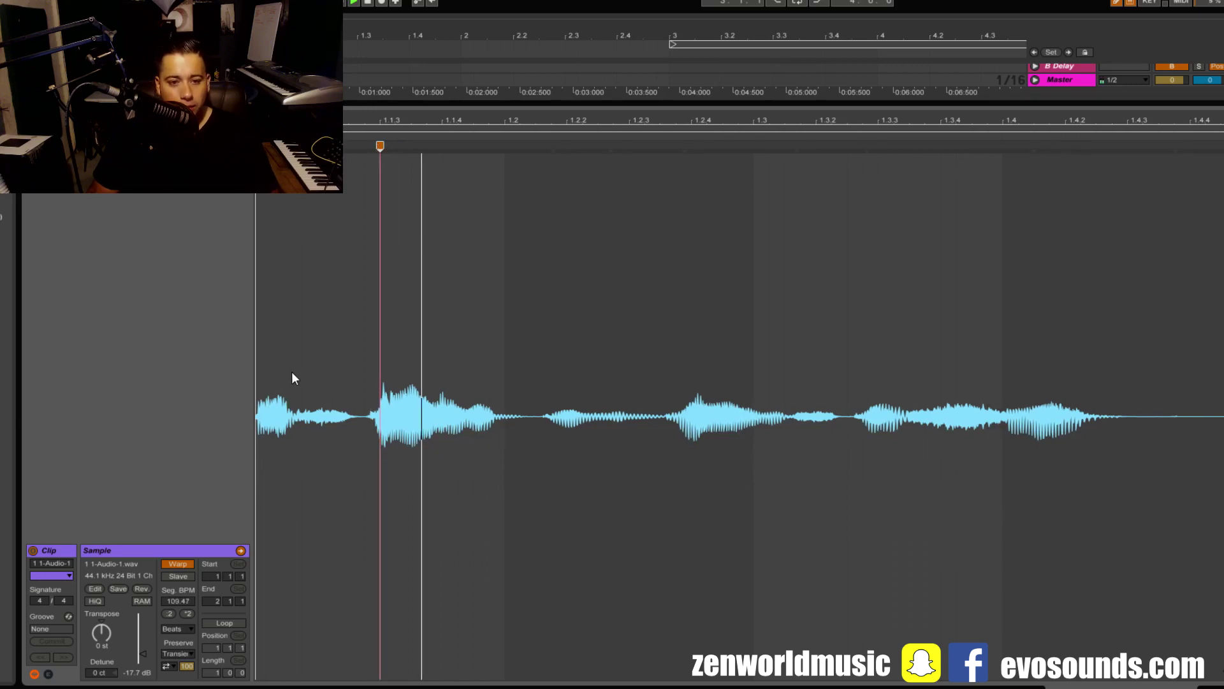
key(ctrl+z)
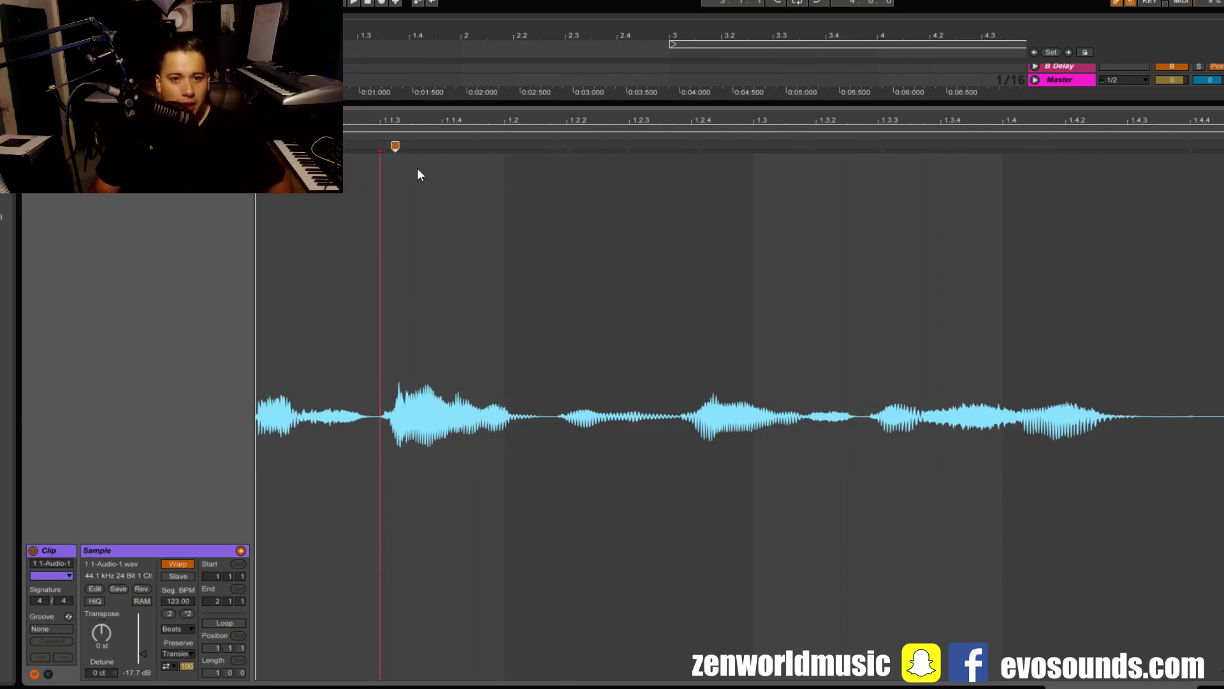
key(ctrl+z)
key(space)
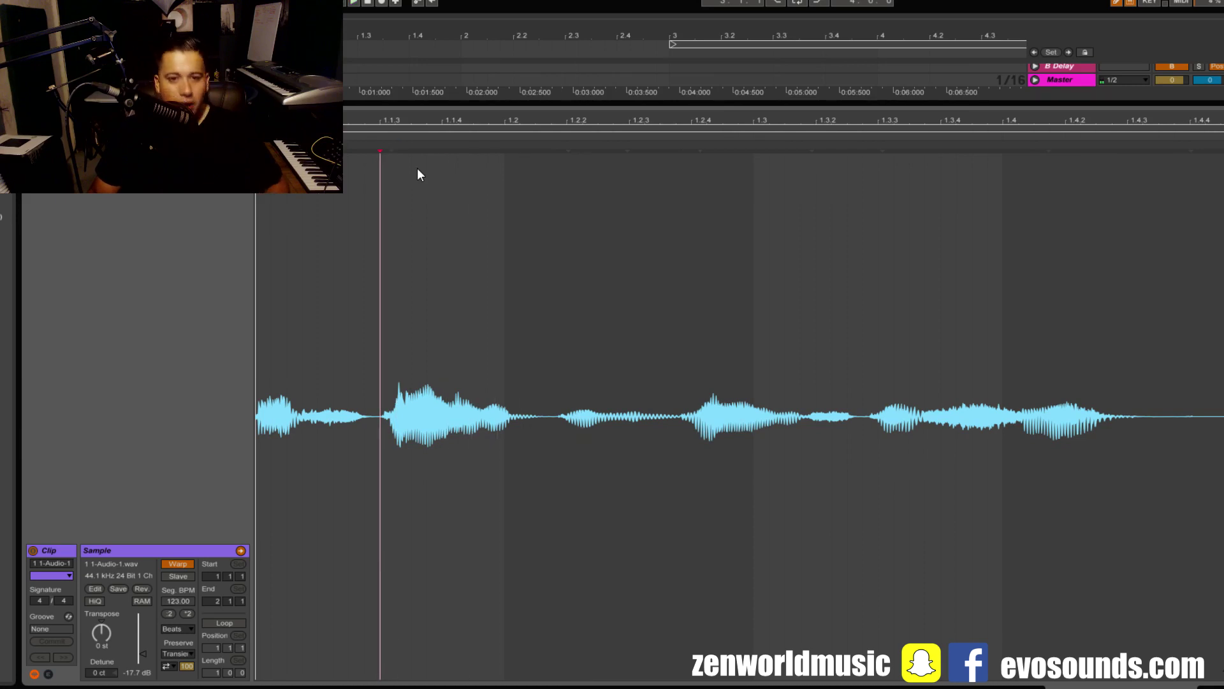
Step: Re-add a warp marker on the first transient and drag it earlier to 107.23 BPM
click(392, 171)
click(397, 178)
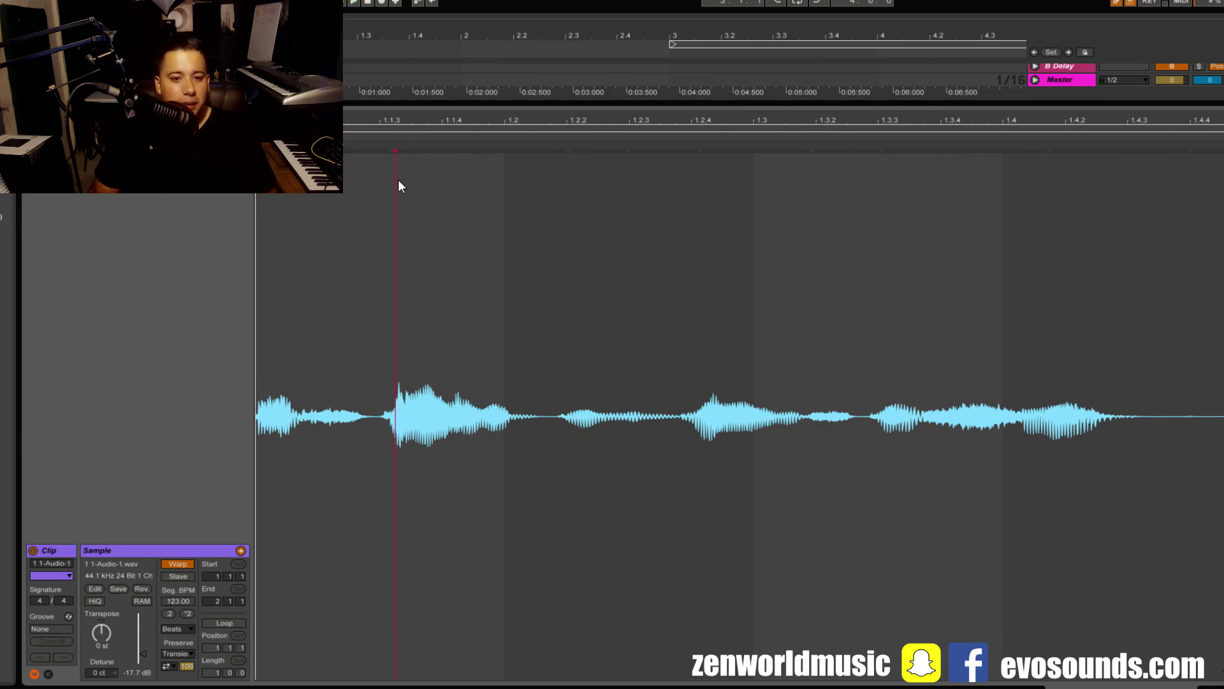
double_click(398, 178)
drag(398, 146, 381, 146)
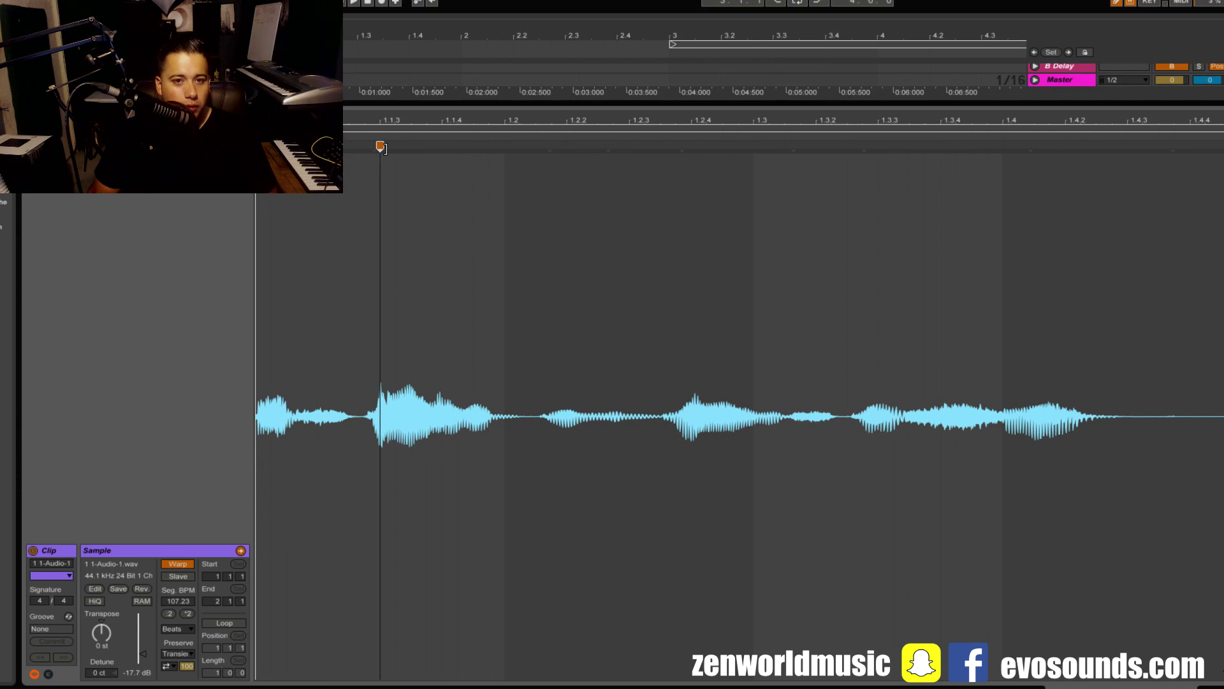
Step: Set the vocal clip's warp mode to Complex Pro
click(178, 628)
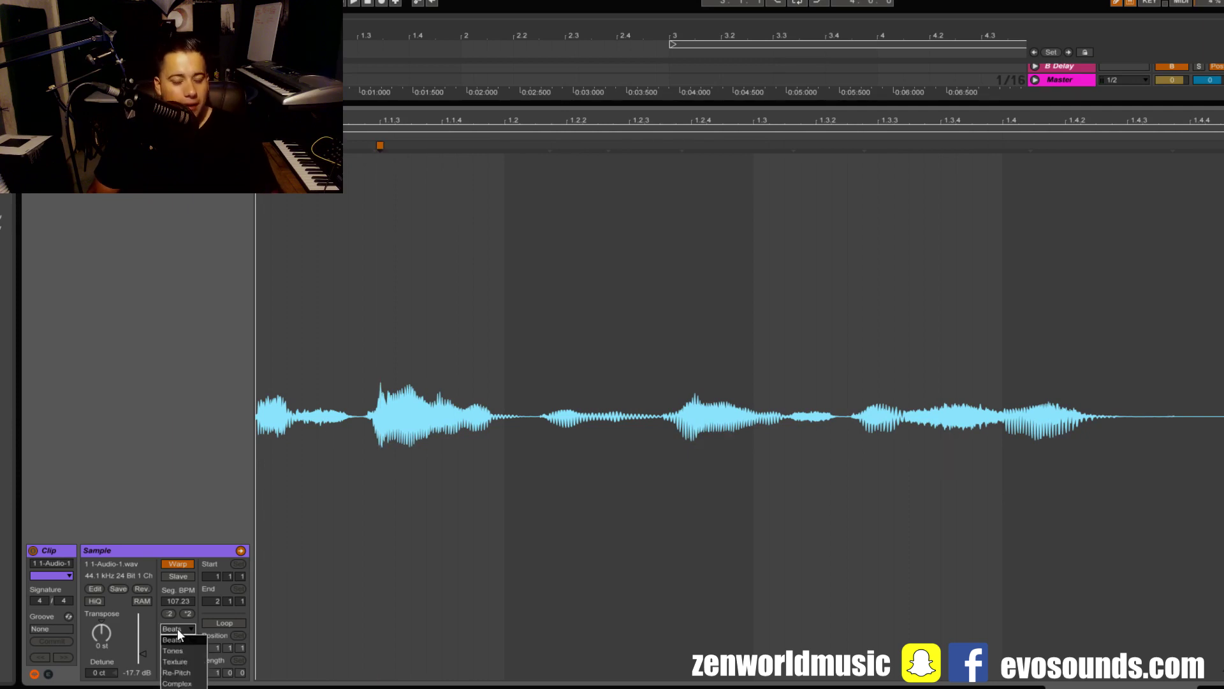
click(177, 686)
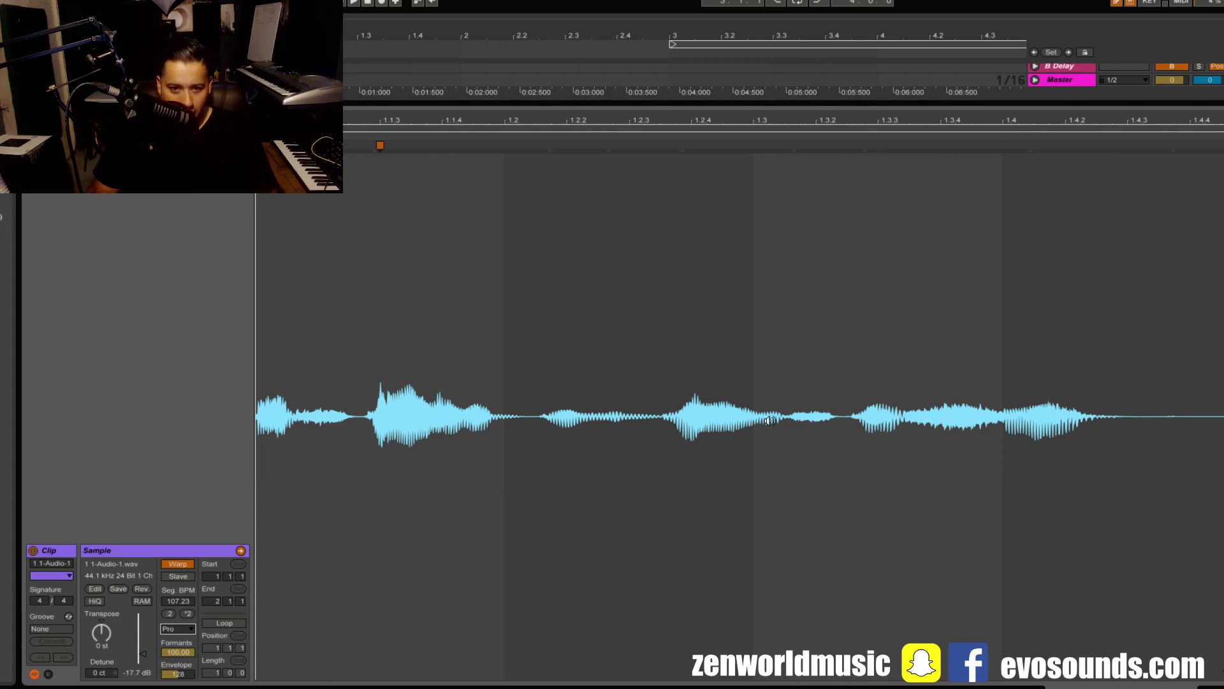
Step: Add a warp marker on a later transient and settle it at an earlier position
key(space)
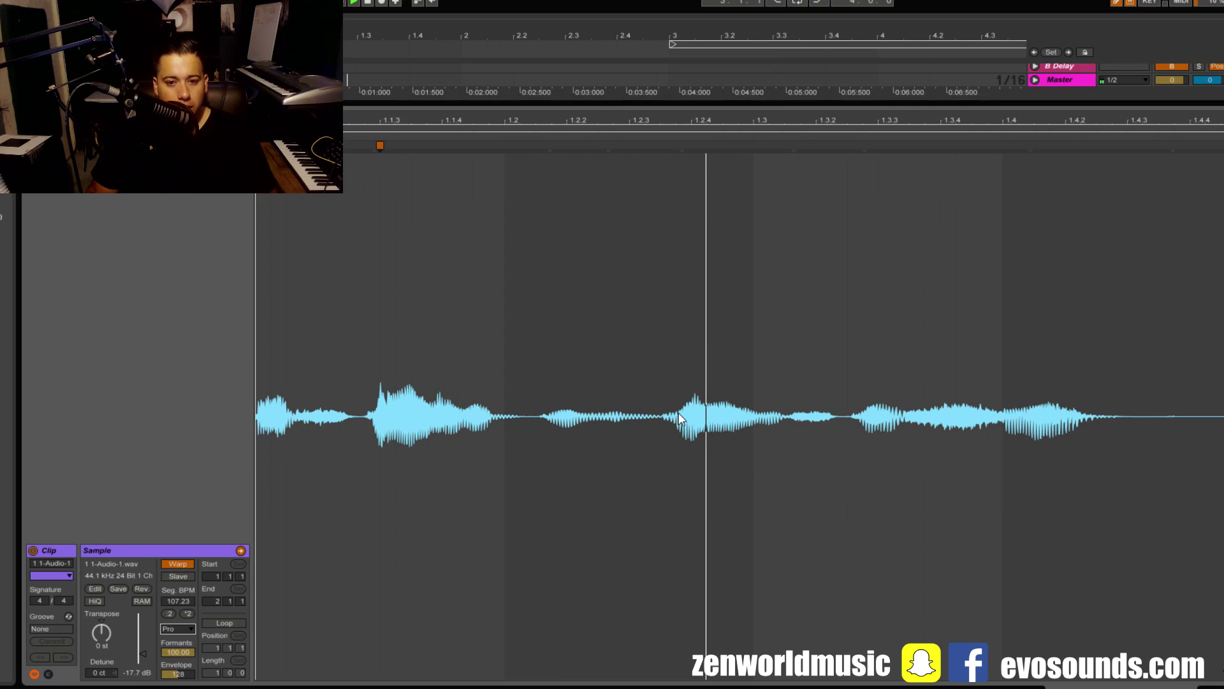
key(space)
click(548, 389)
double_click(547, 388)
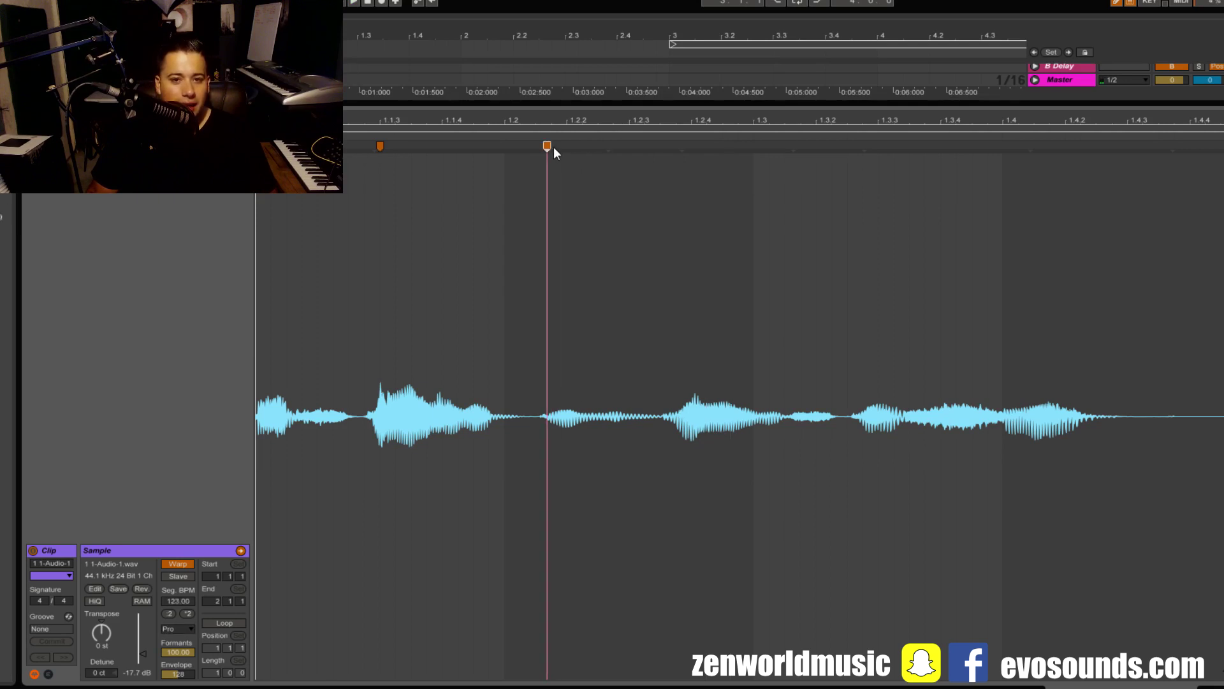
mouse_move(553, 146)
mouse_down()
mouse_move(503, 159)
mouse_move(568, 158)
mouse_move(507, 158)
mouse_up()
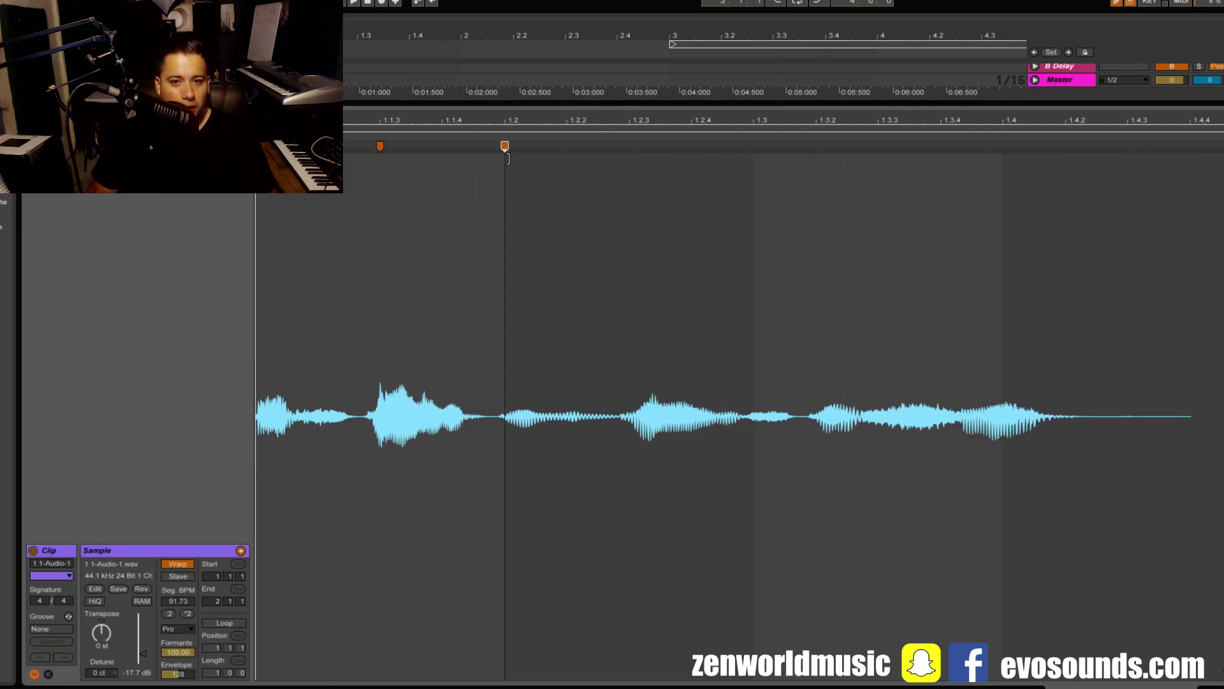
key(space)
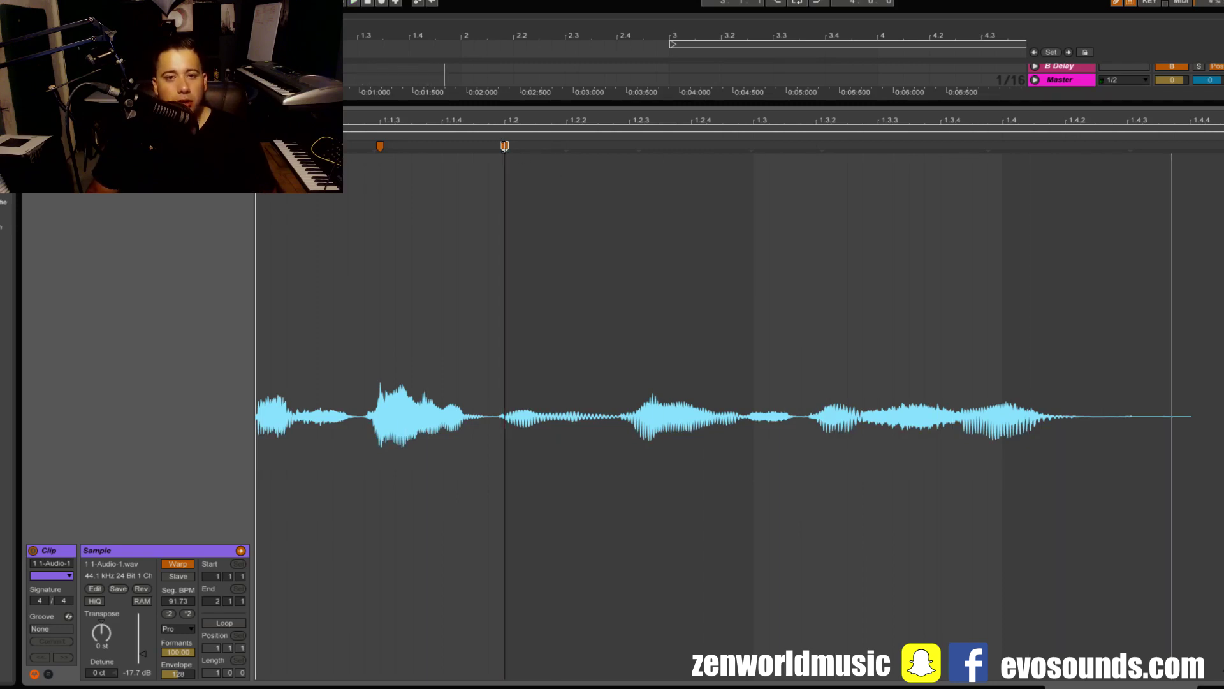
drag(504, 146, 567, 147)
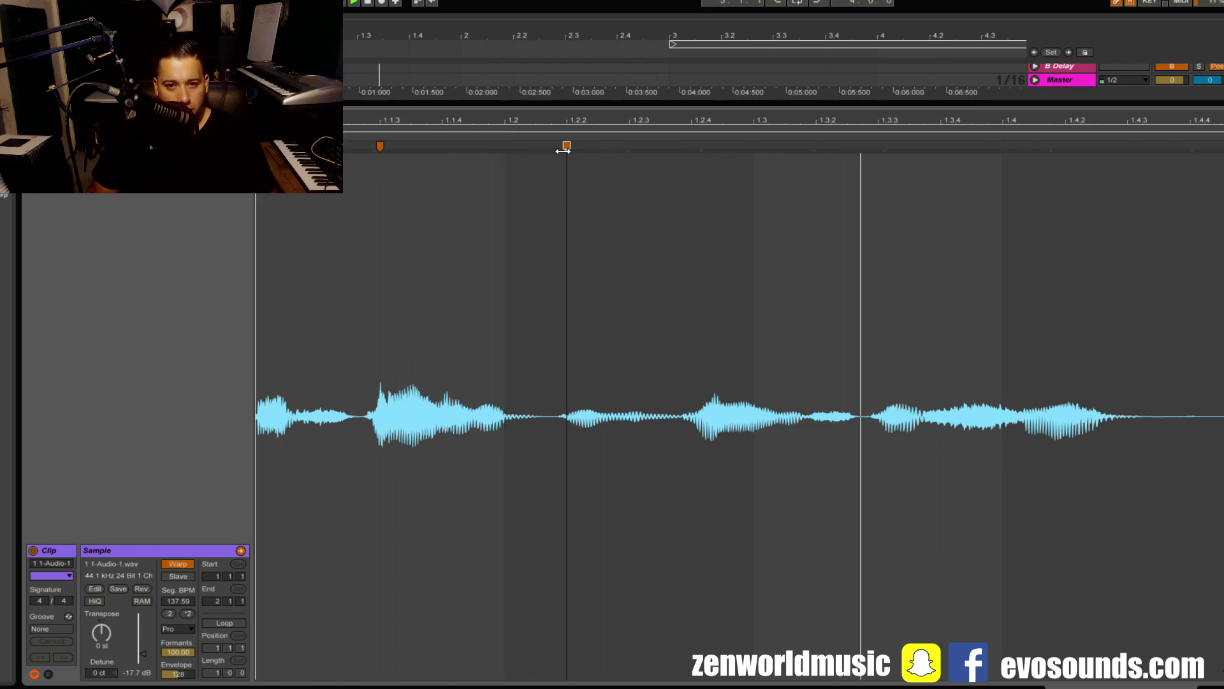
drag(567, 147, 505, 146)
key(space)
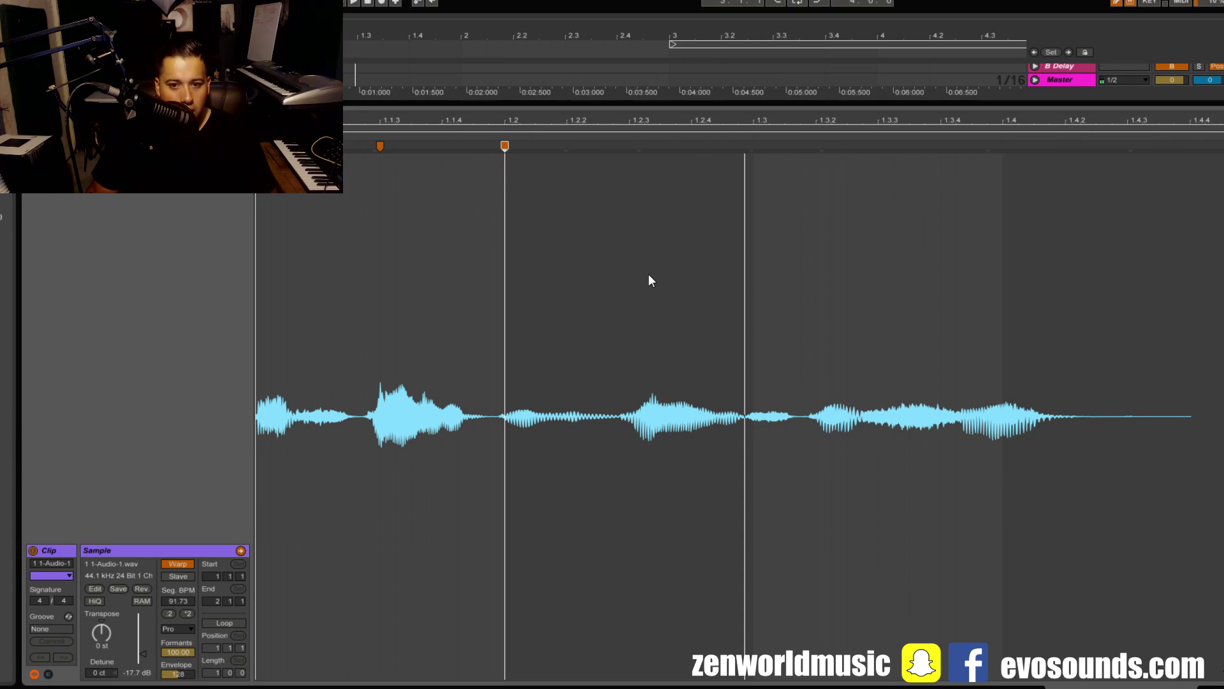
Step: Add markers on the next syllables, aligning them to the grid and stretching the last to 1.4
click(648, 275)
key(ctrl+i)
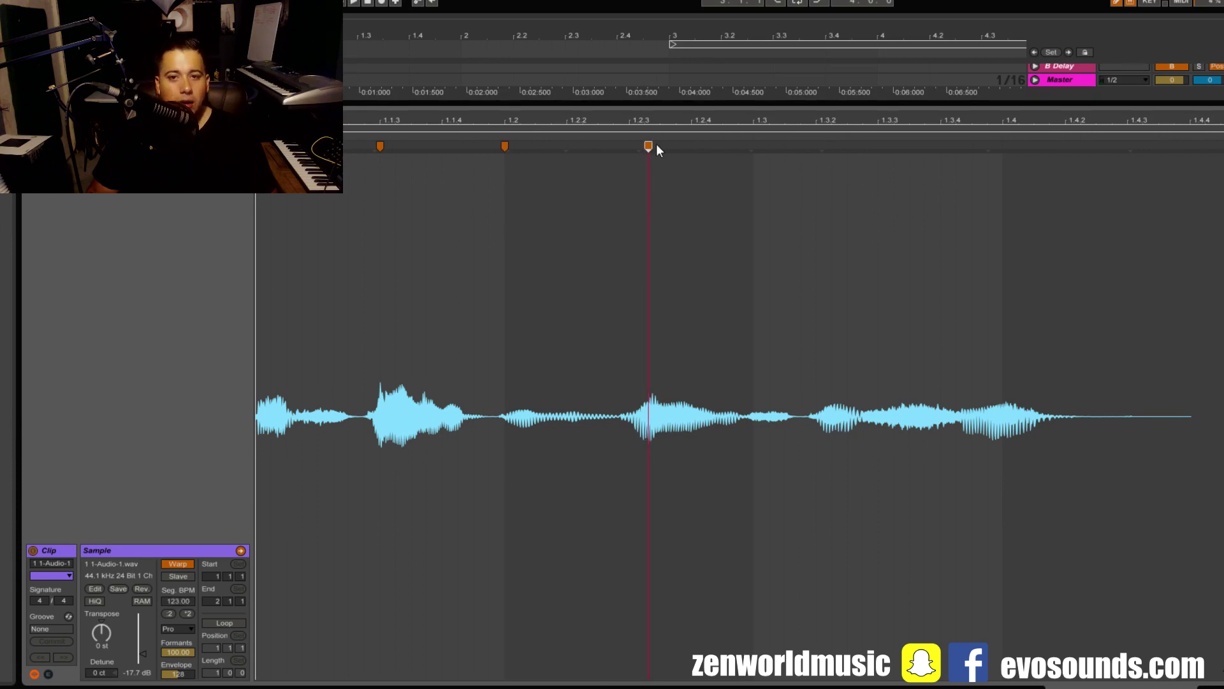
drag(645, 146, 630, 148)
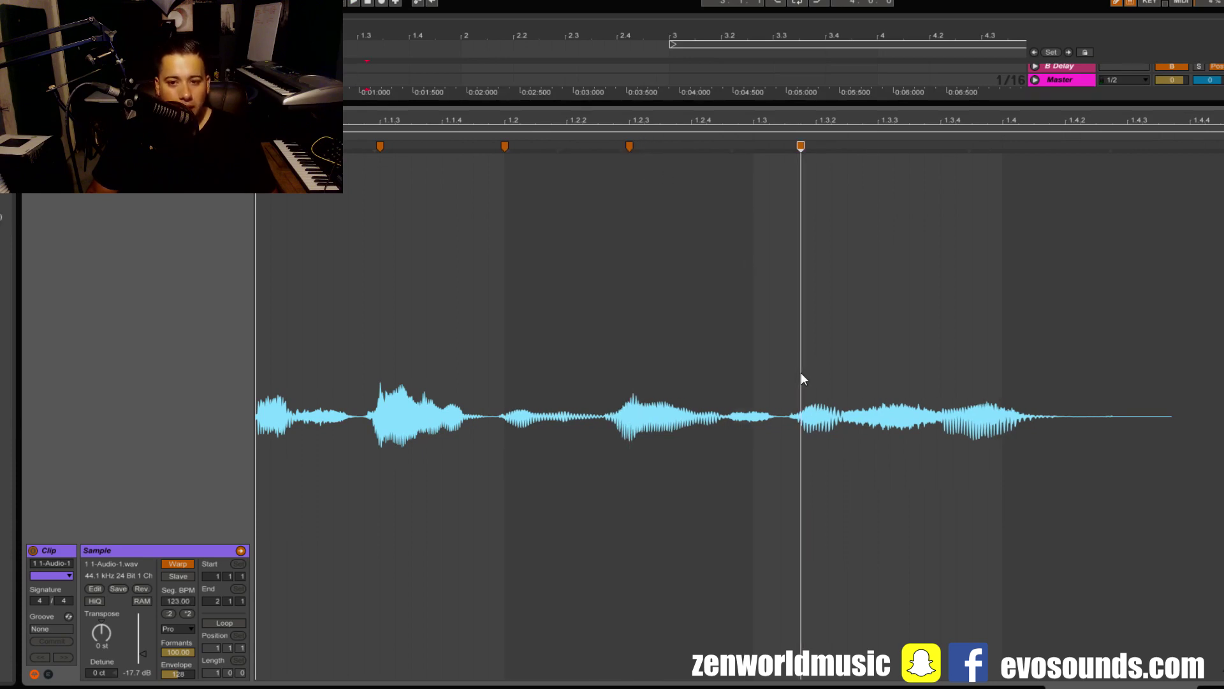
drag(800, 146, 758, 148)
key(space)
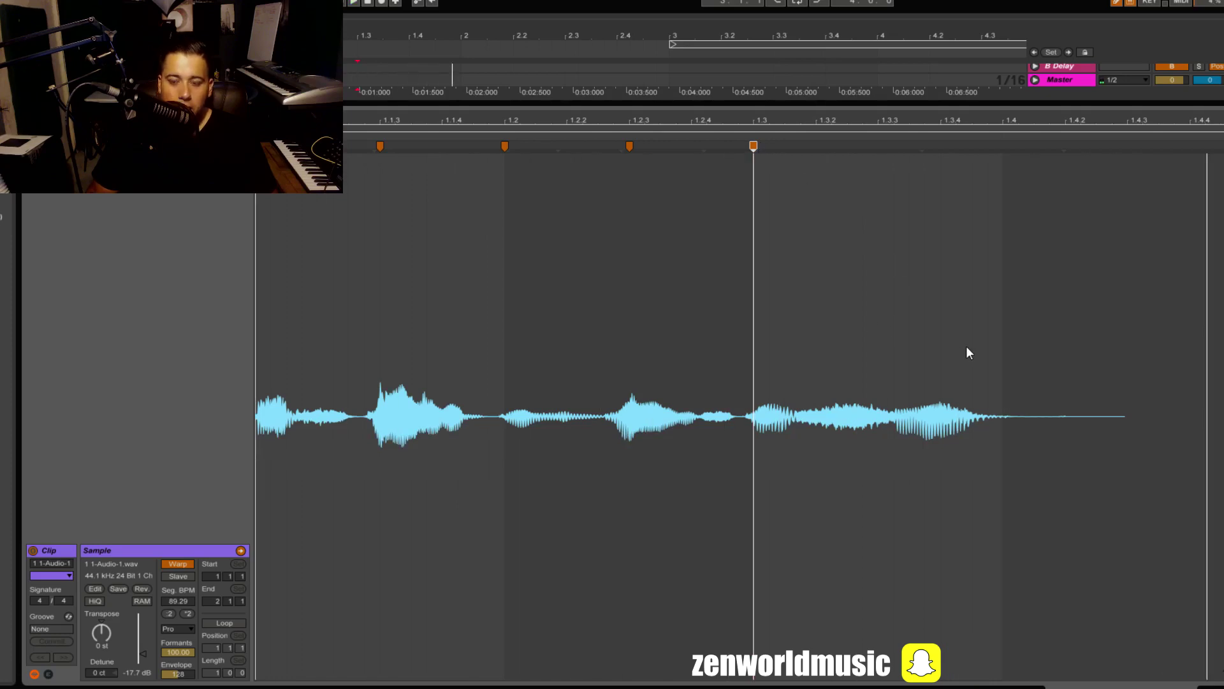
double_click(901, 276)
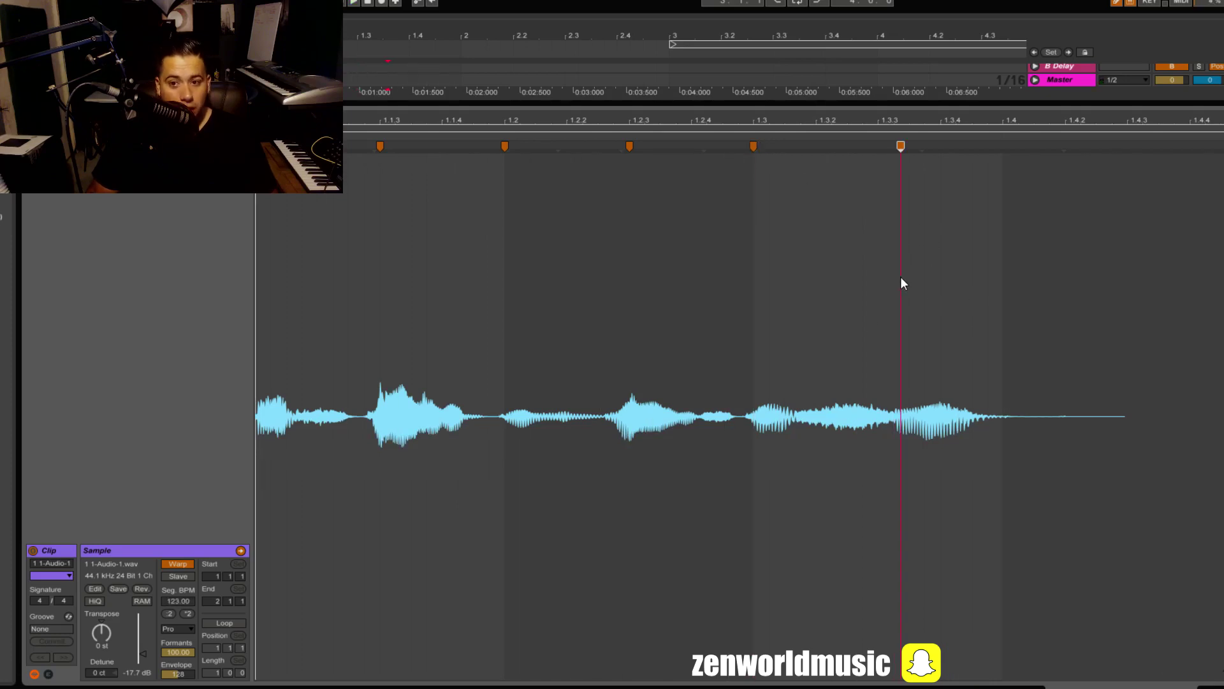
drag(900, 146, 1003, 146)
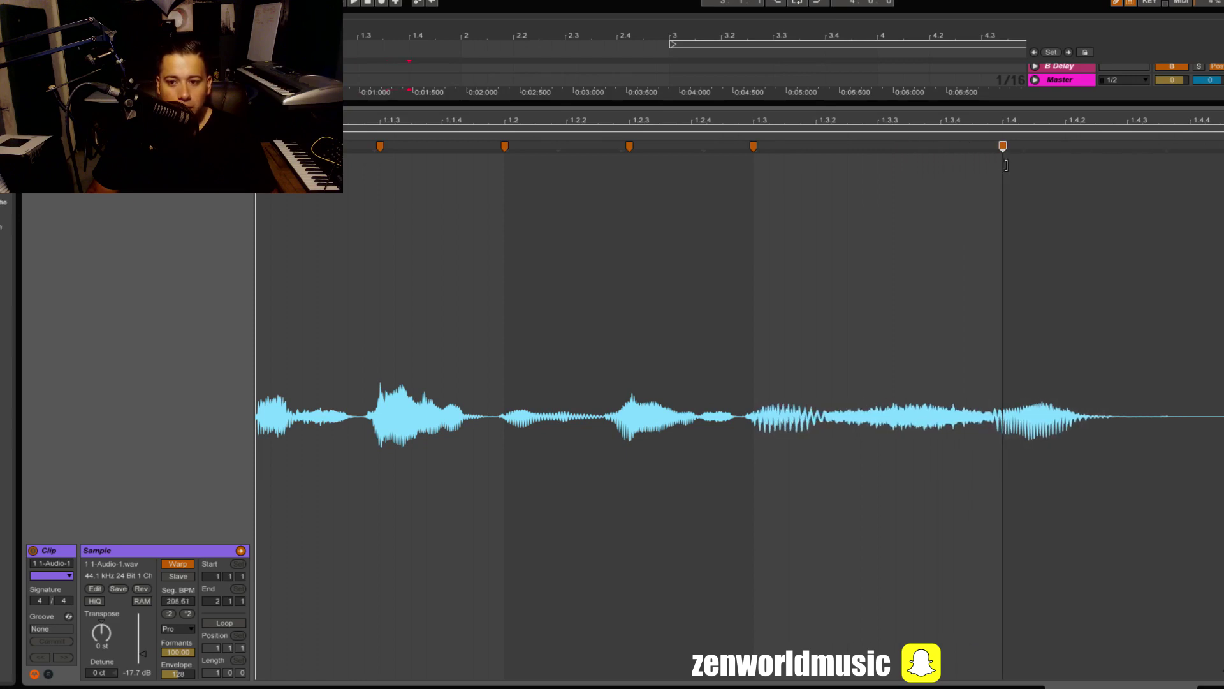
key(space)
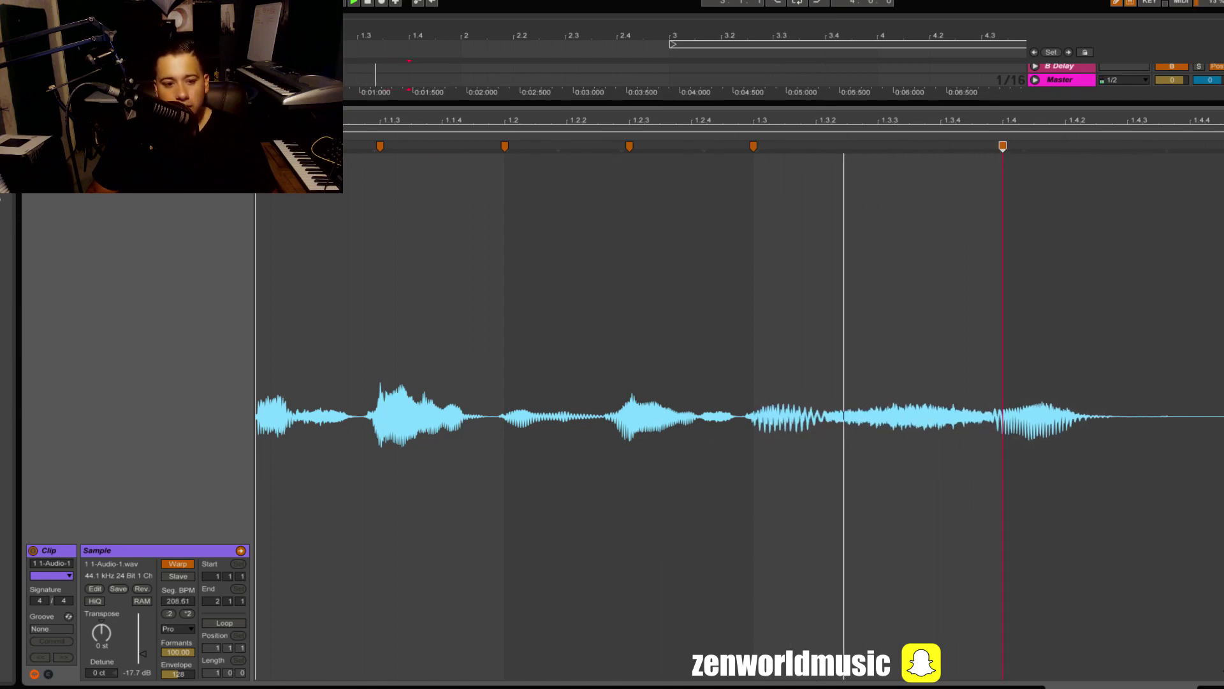
key(space)
Step: Raise the clip envelope to 256, undo the last stretch and audition the warped vocal
click(178, 674)
key(space)
drag(182, 674, 182, 647)
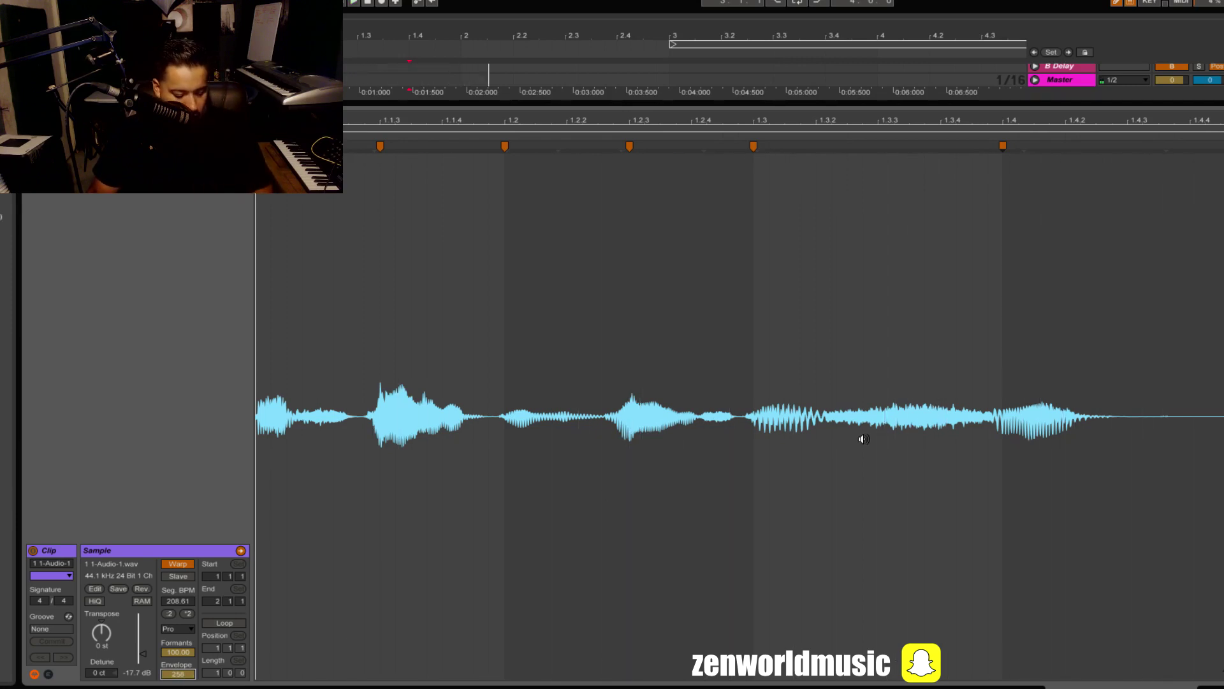
key(ctrl+z)
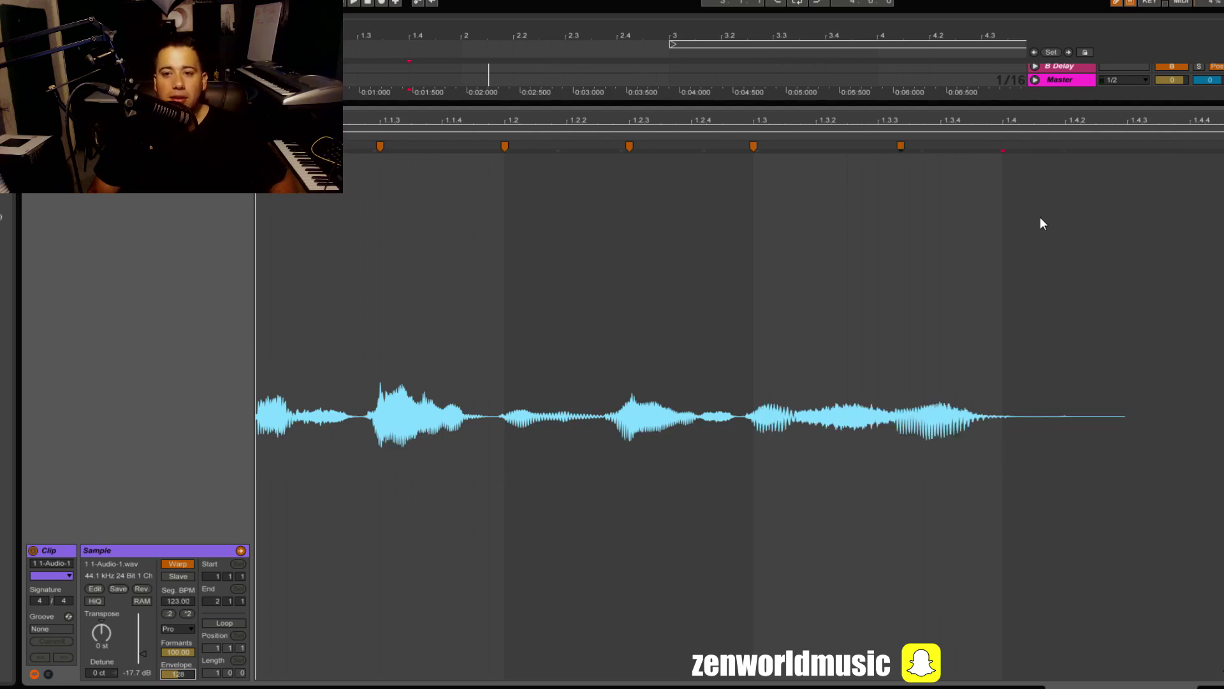
key(space)
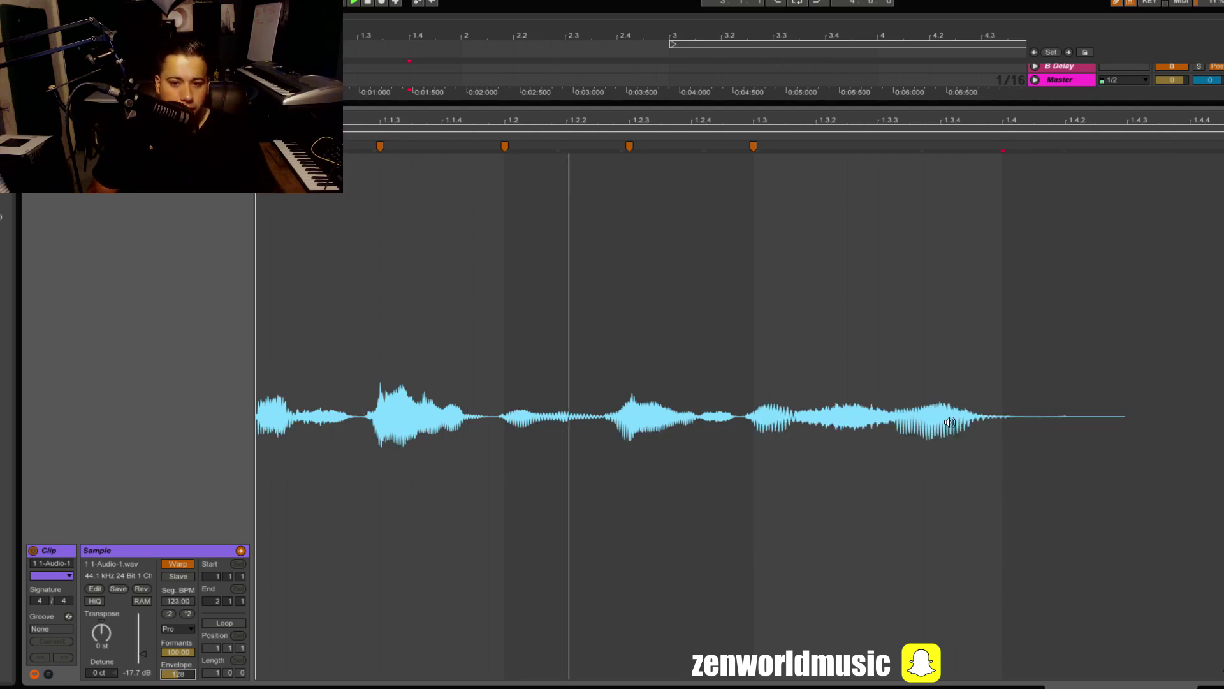
key(space)
key(space)
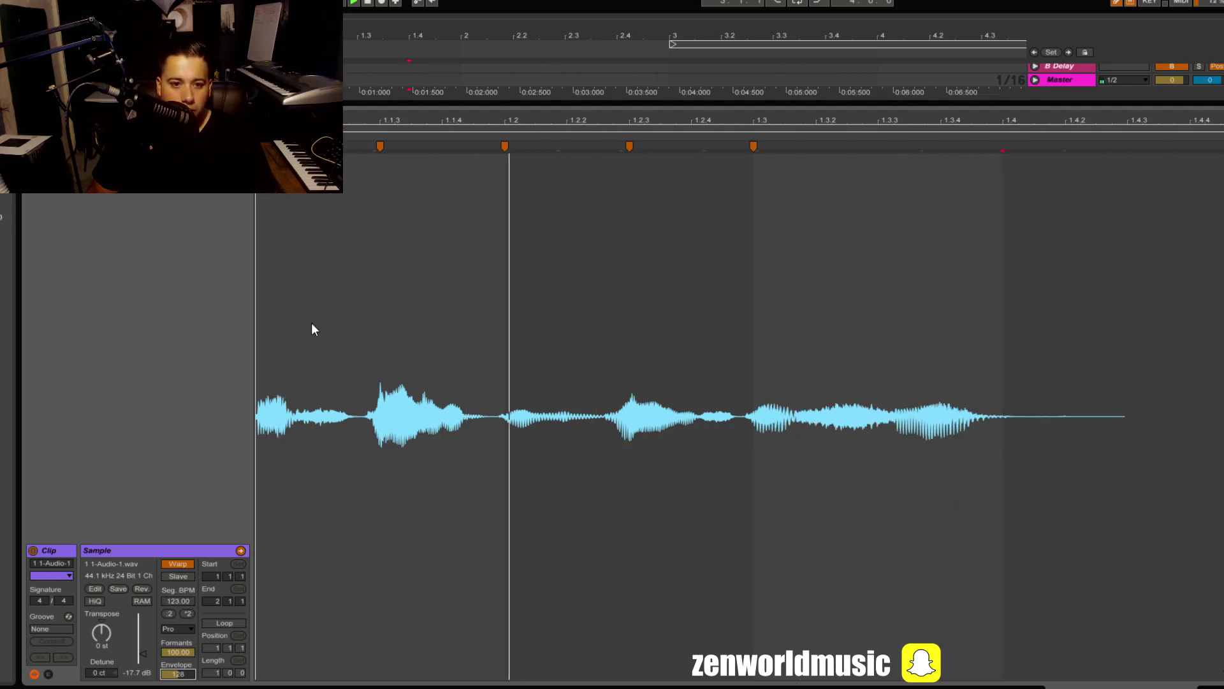
key(space)
key(space)
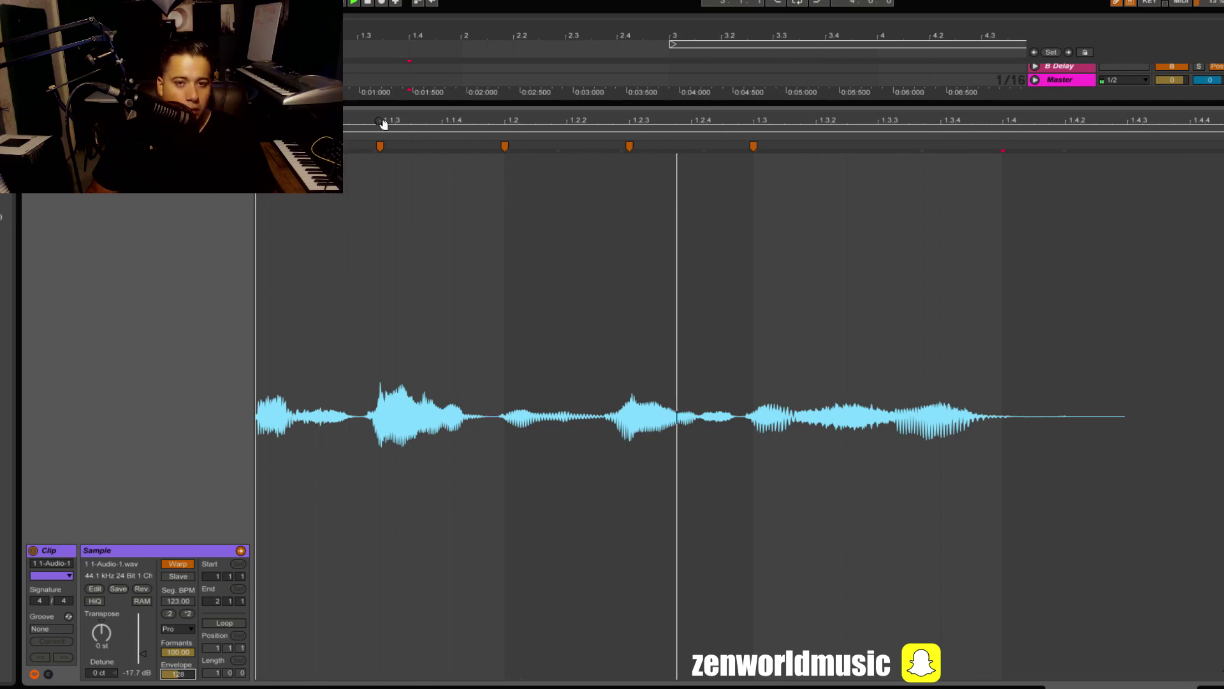
Step: Stop playback, show the vocal track's empty device chain, and search the Plug-ins browser
key(space)
drag(415, 103, 446, 536)
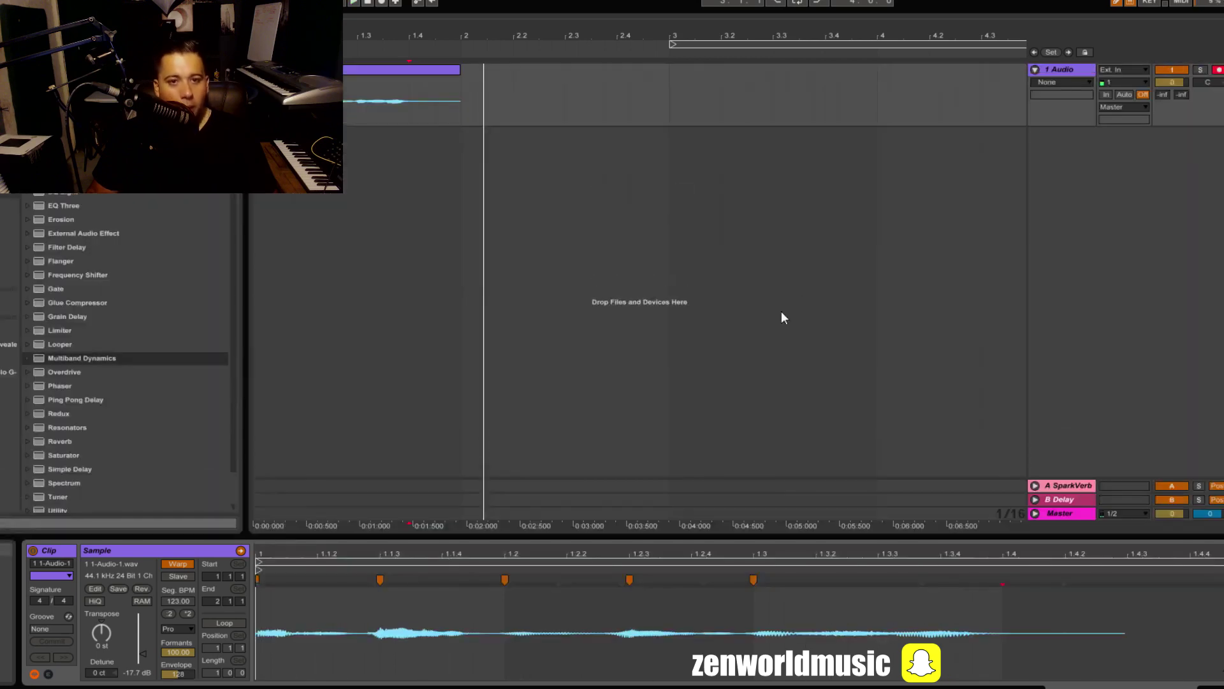
click(1080, 72)
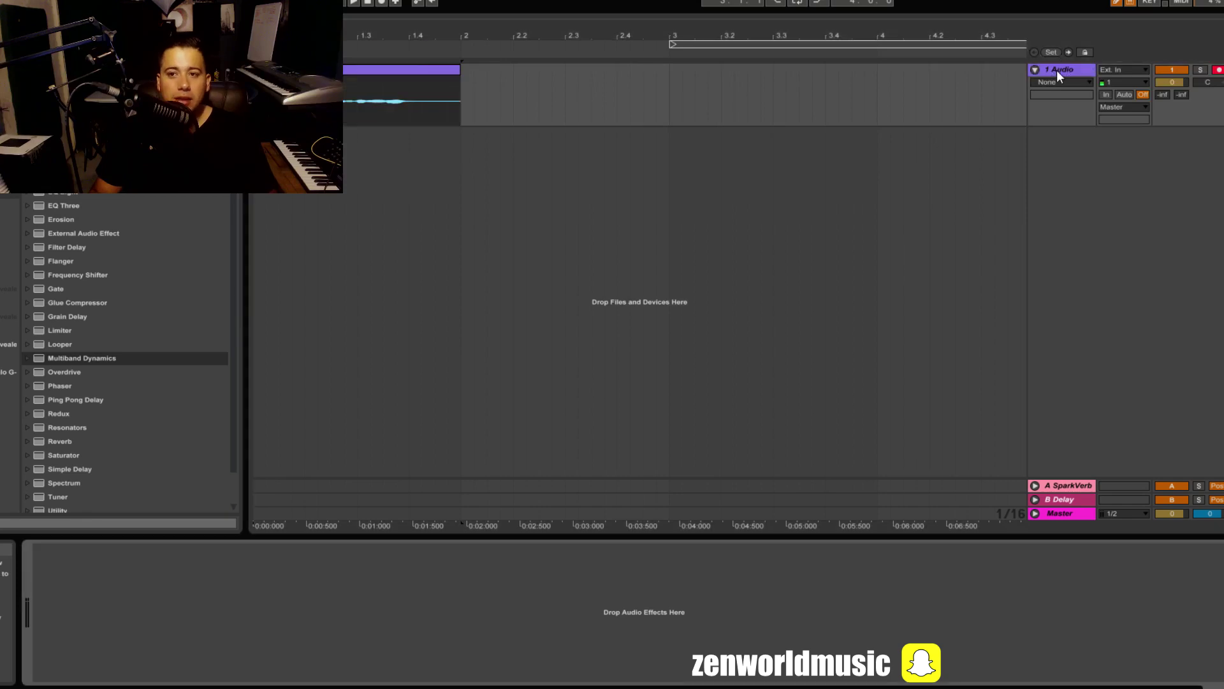
click(9, 136)
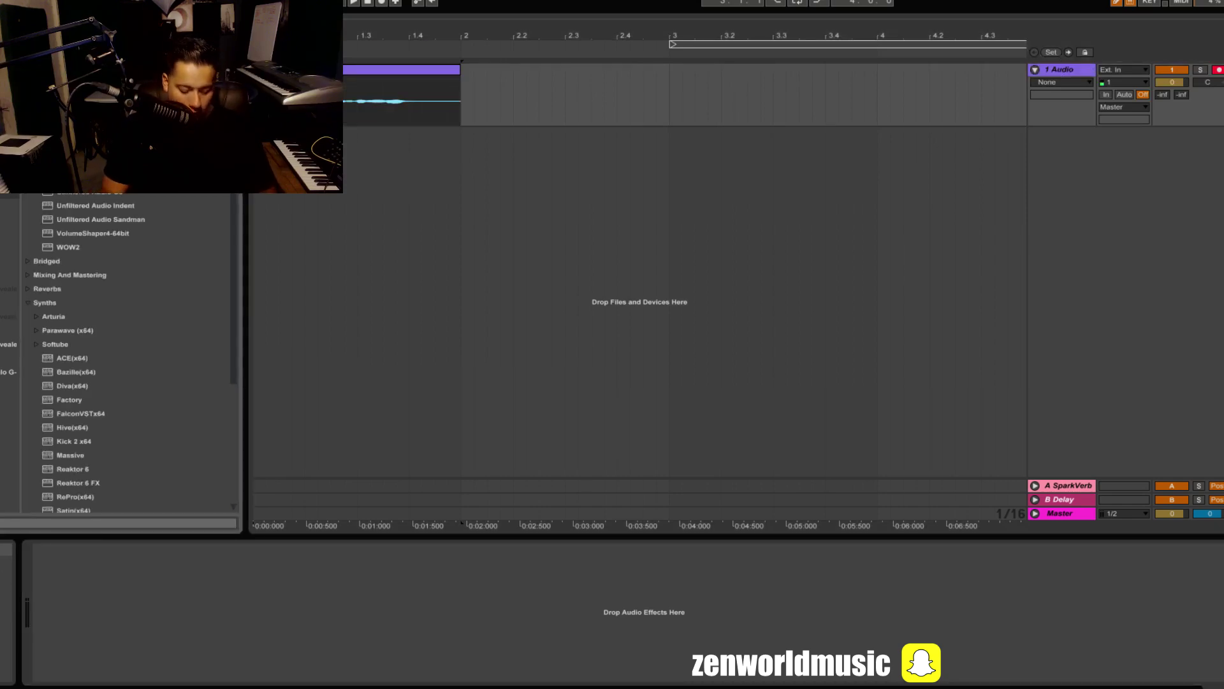
key(ctrl+f)
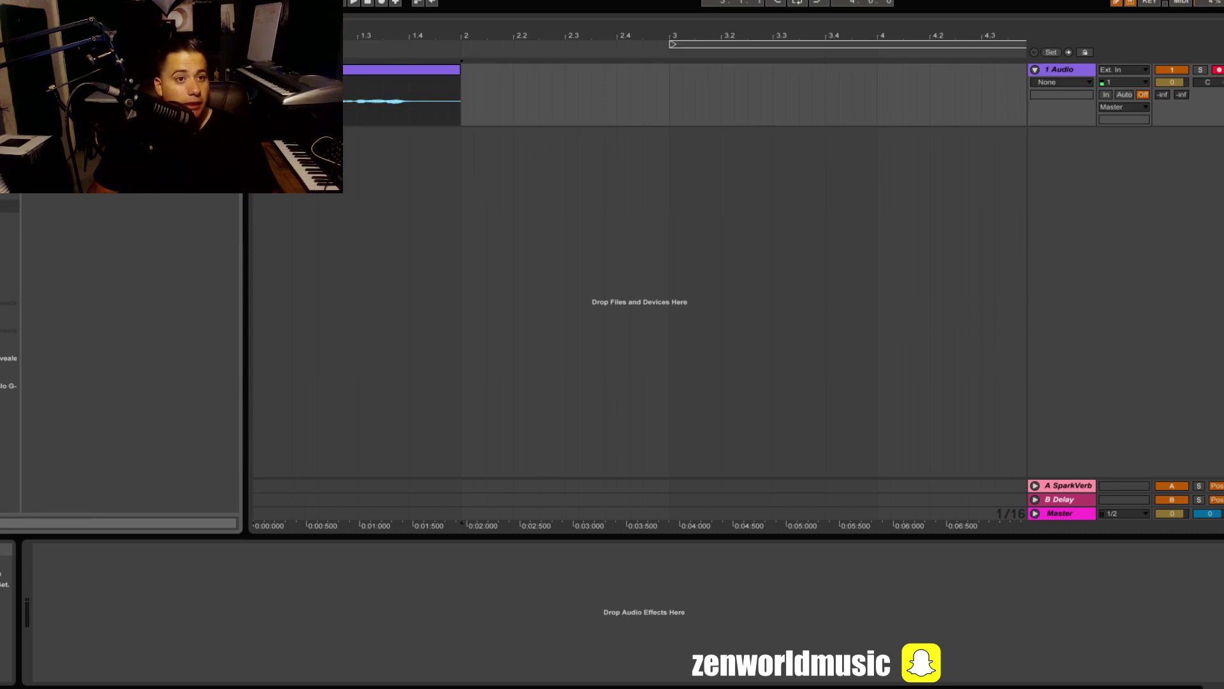
Step: Add CLA Vocals Stereo to the vocal track and load its Spaceman preset
drag(91, 247, 133, 246)
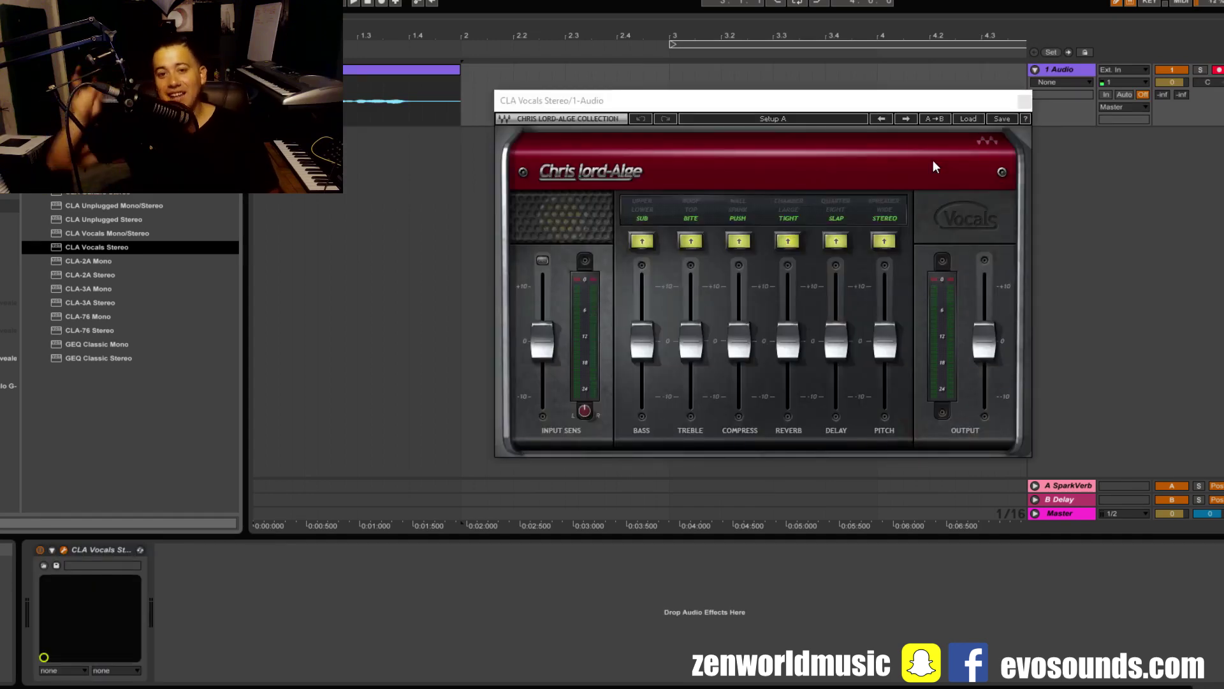
drag(755, 107, 728, 222)
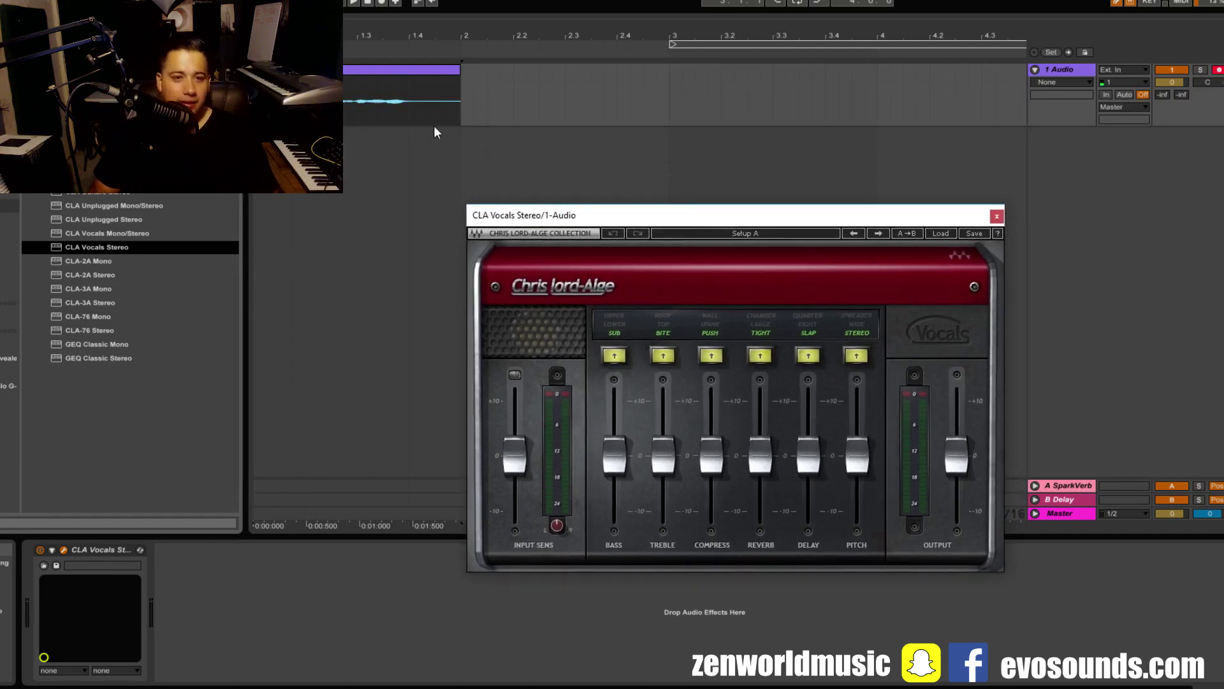
key(space)
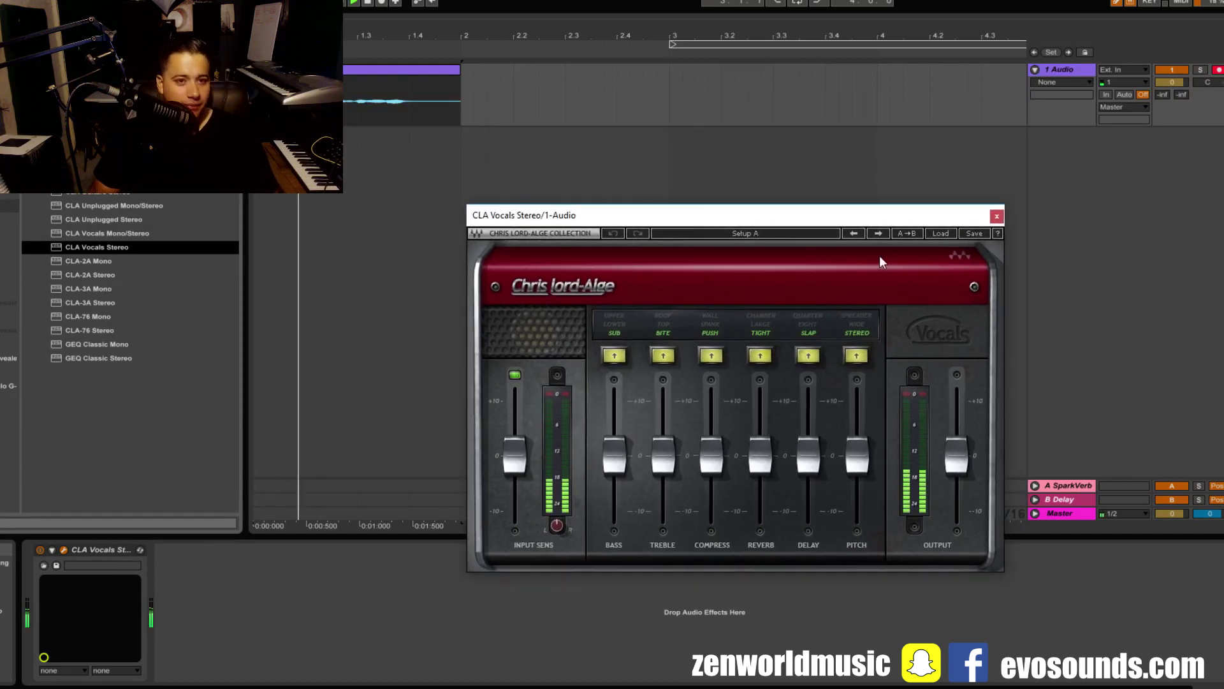
click(945, 232)
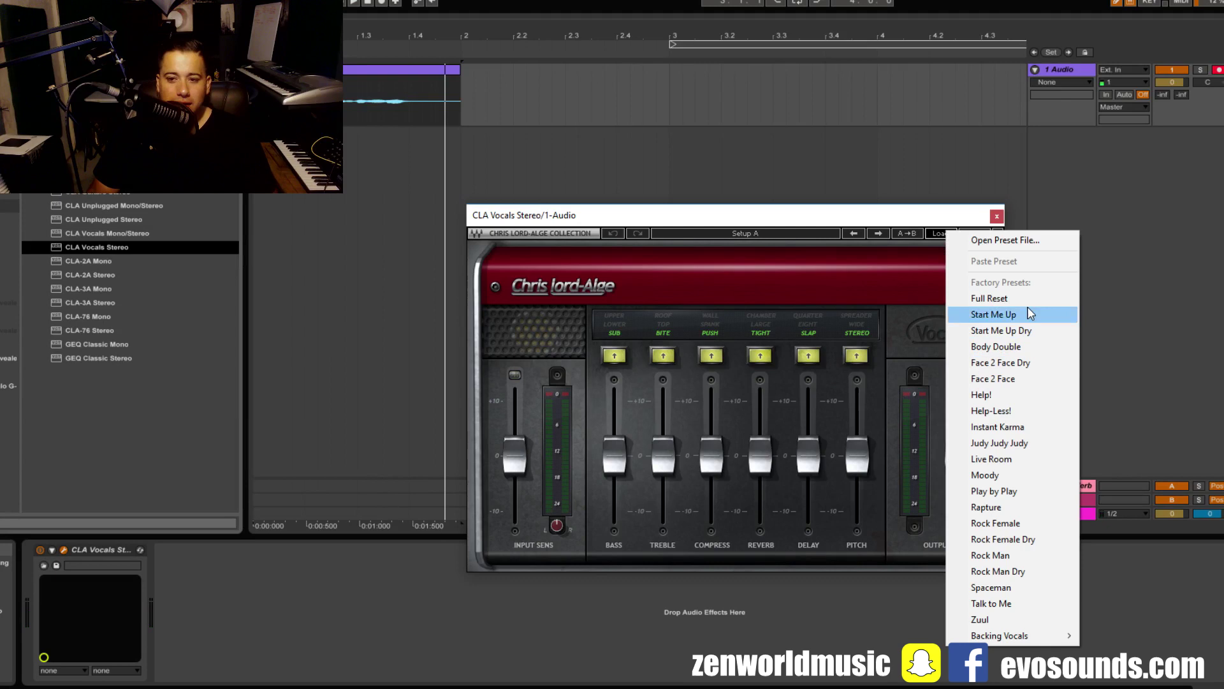
click(1025, 588)
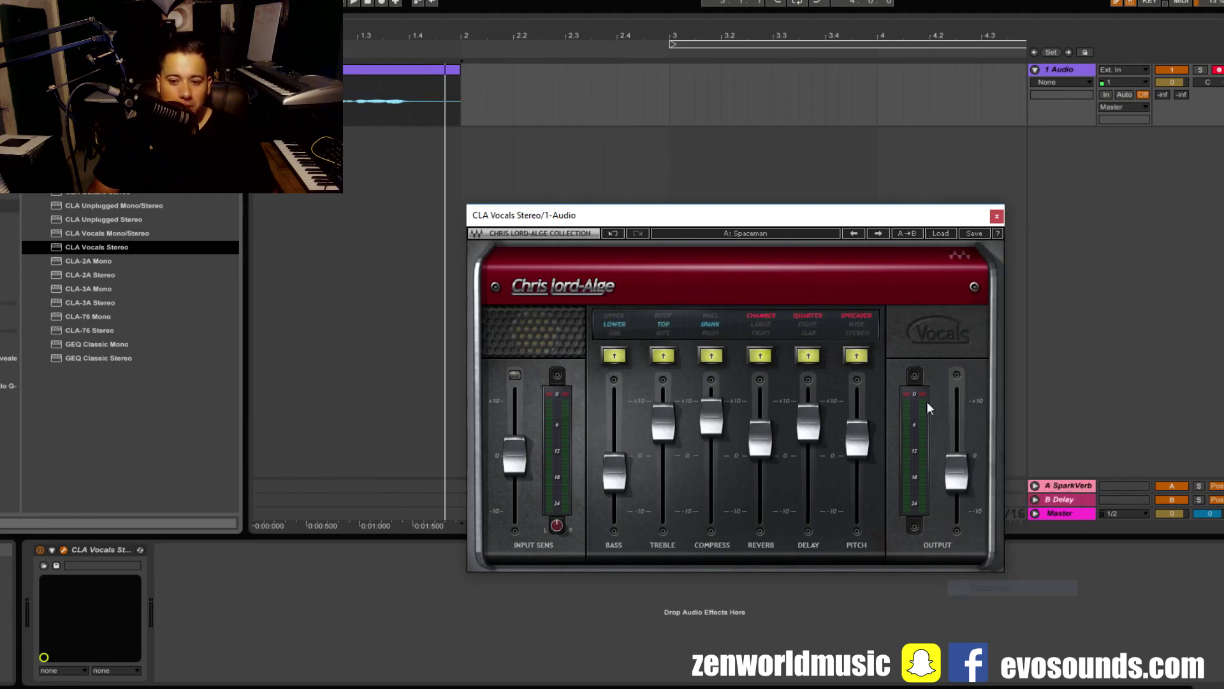
Step: Turn off CLA Delay and Pitch, and set Reverb to Tight at about -7.2
click(818, 352)
click(854, 356)
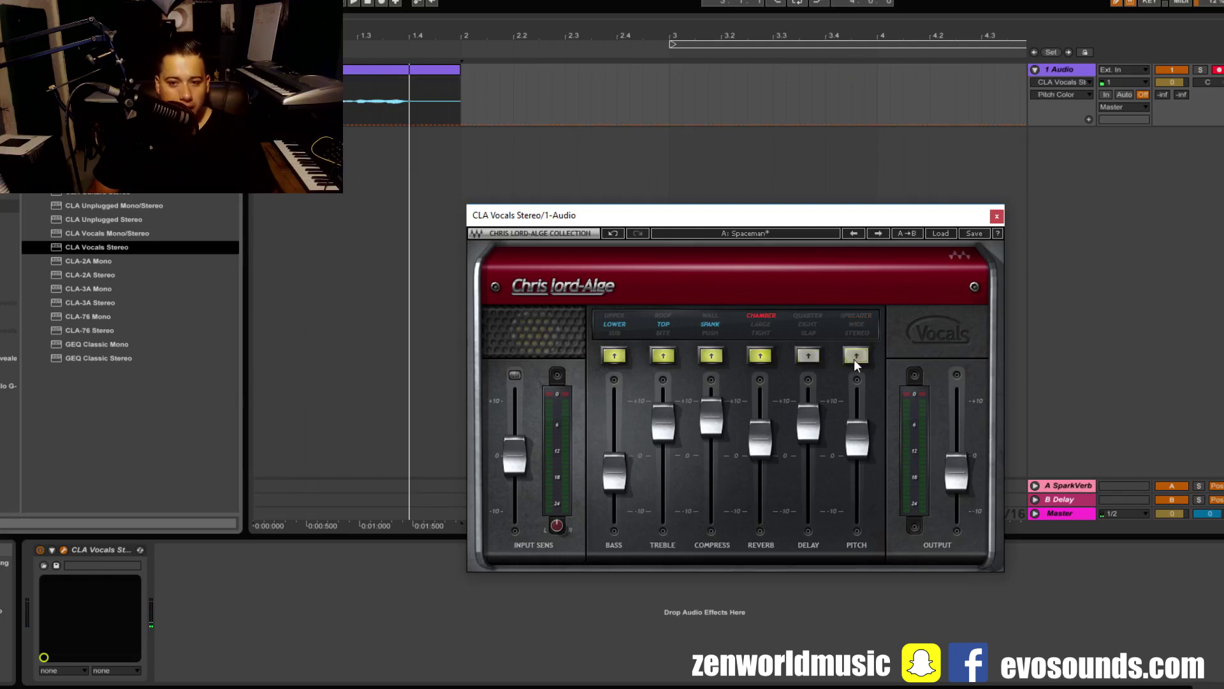
drag(808, 424, 809, 459)
click(764, 353)
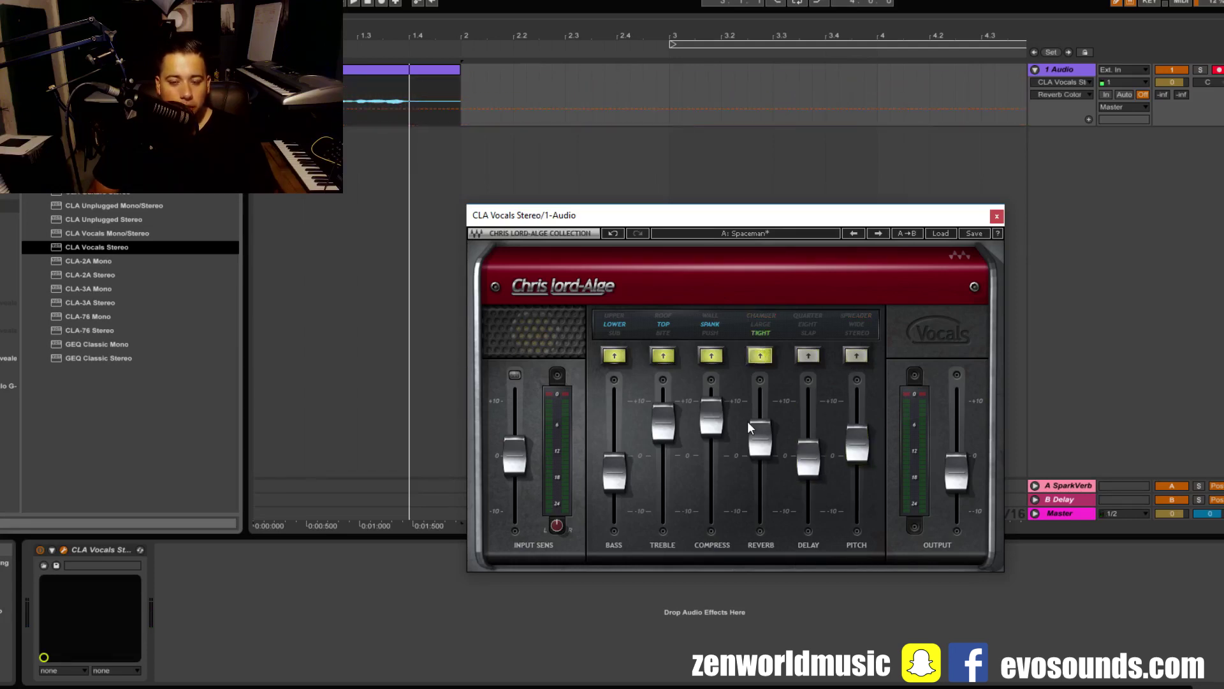
drag(750, 426, 765, 491)
key(space)
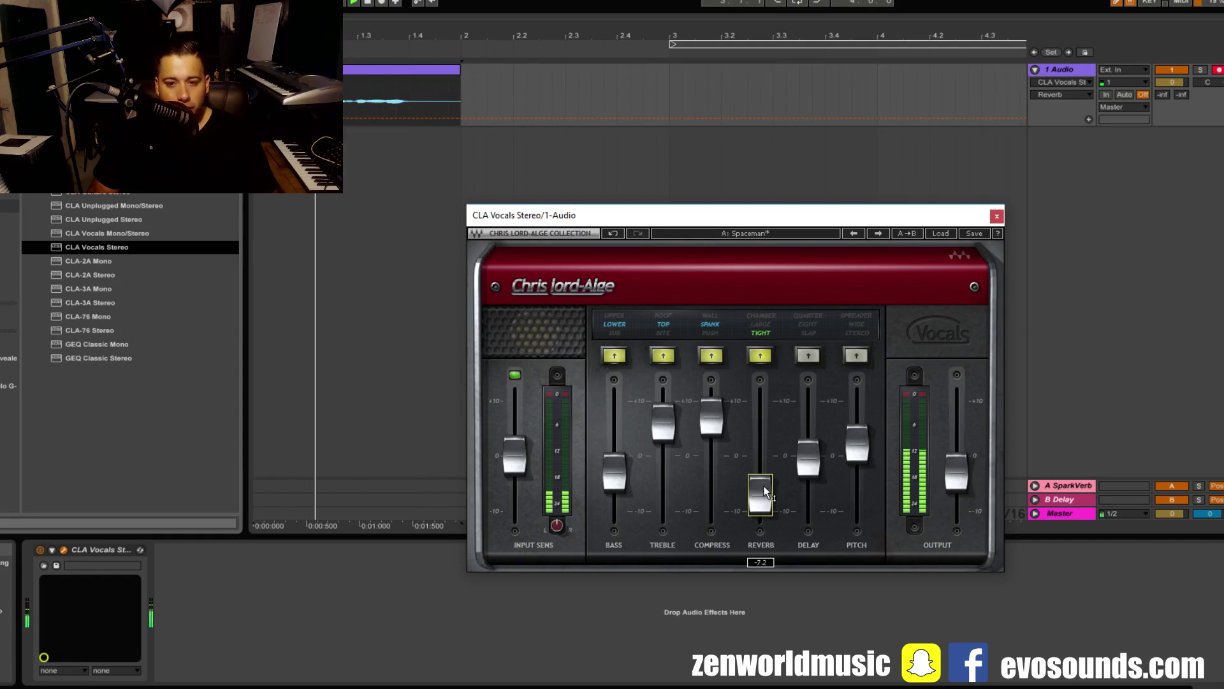
Step: Set compression to WALL at about +10, boost the bass and ease the treble
click(719, 355)
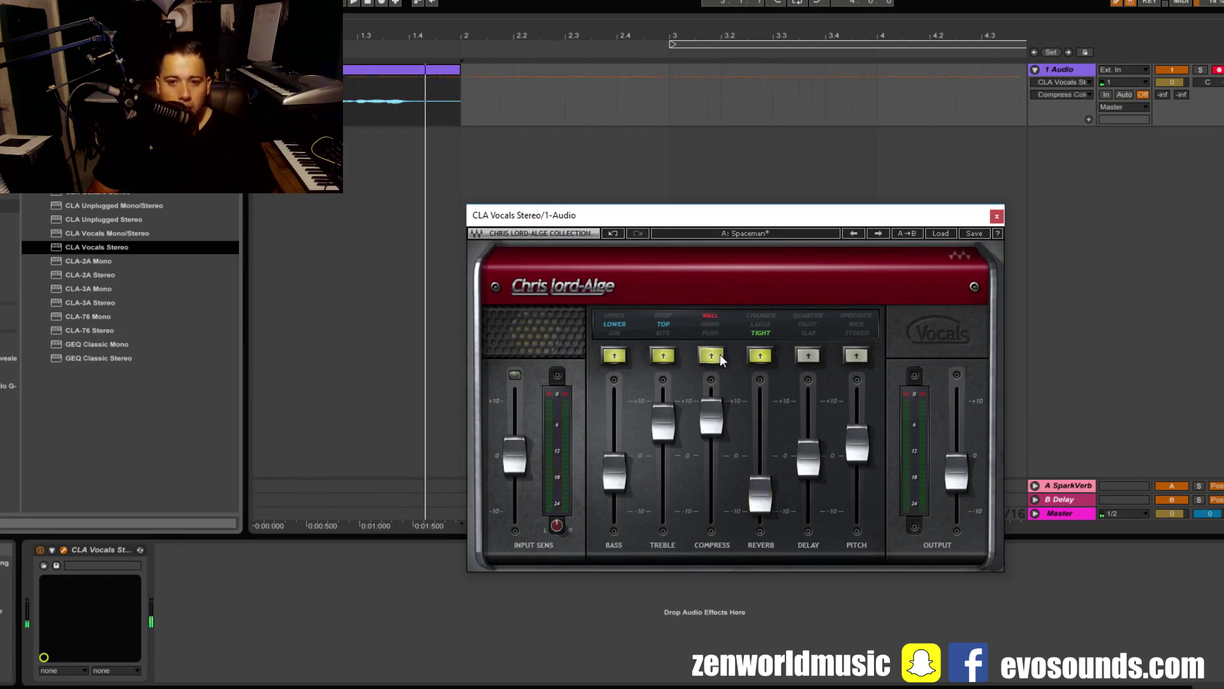
click(703, 399)
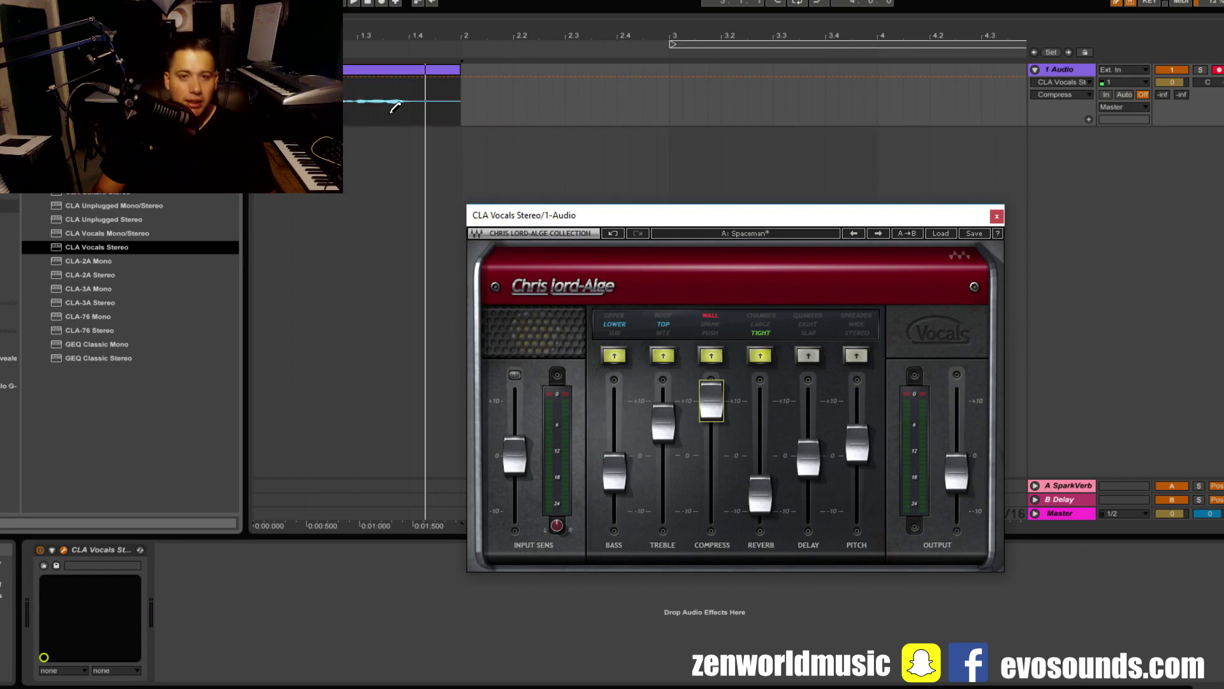
key(space)
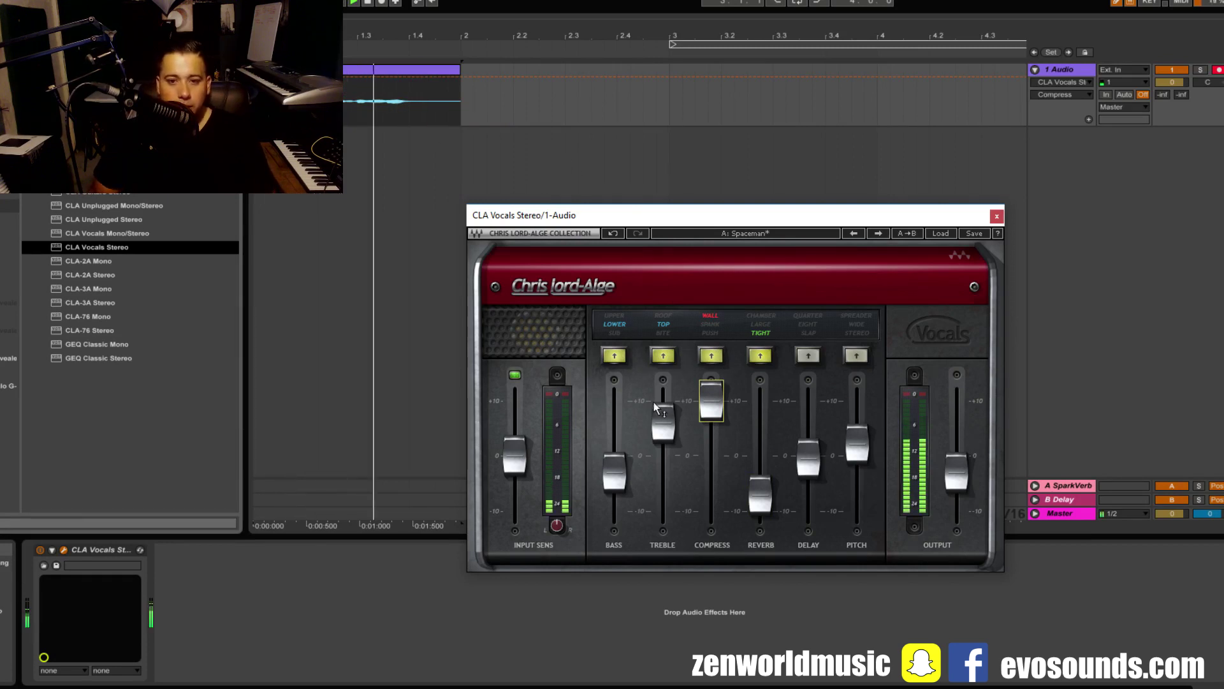
drag(616, 473, 663, 442)
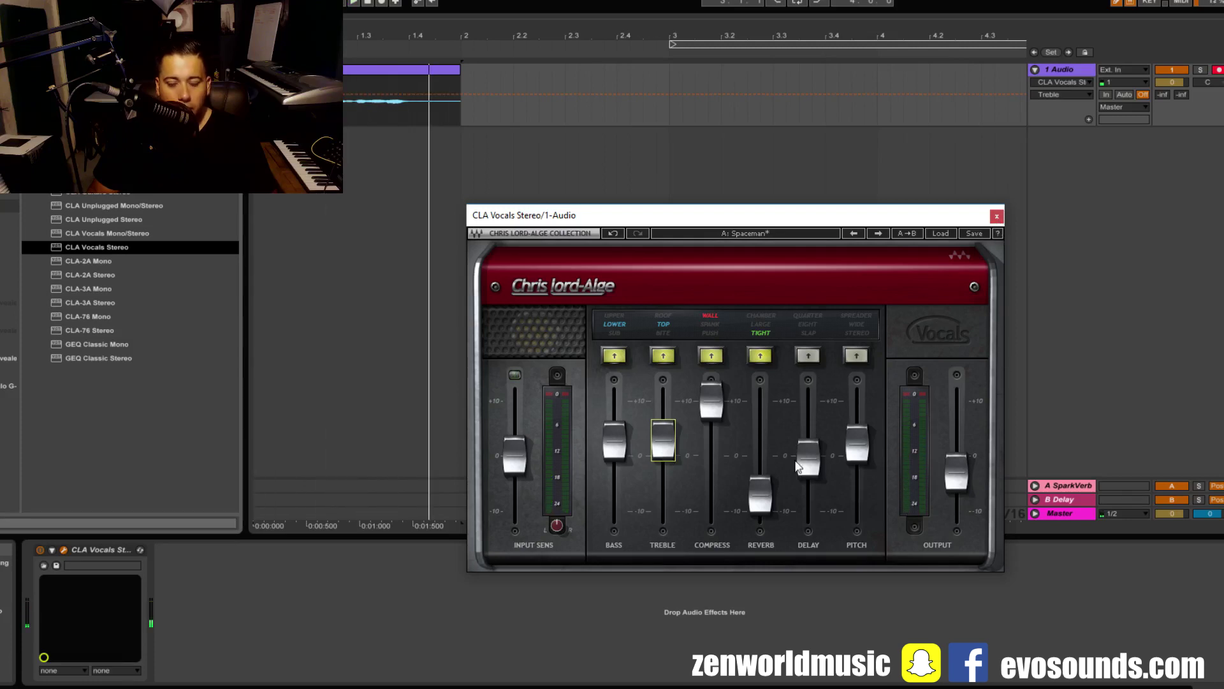
Step: Close the CLA Vocals window, enlarge the clip editor and consolidate the vocal clip
click(406, 70)
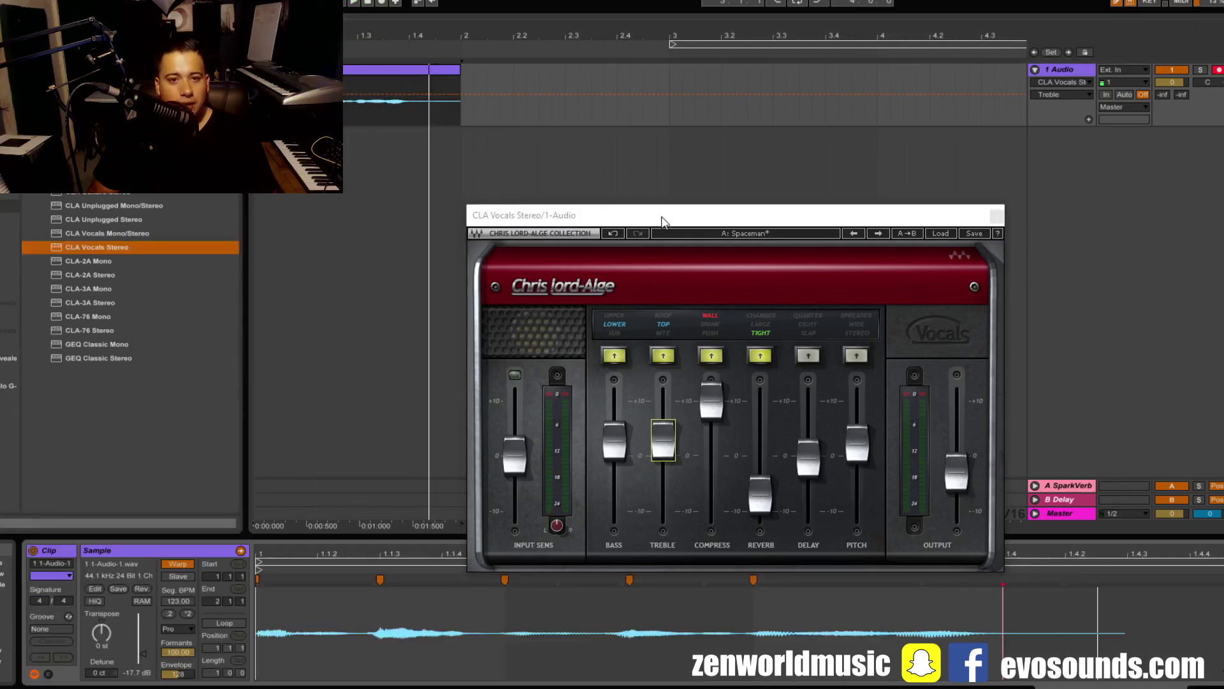
click(993, 217)
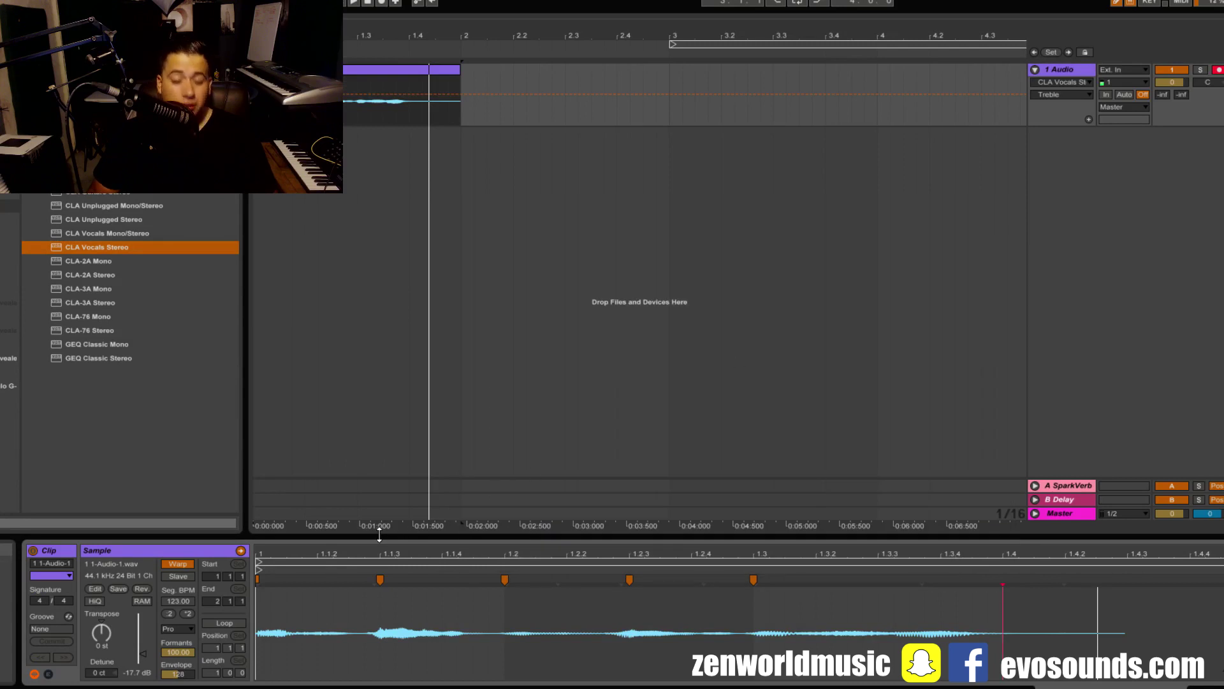
drag(379, 535, 527, 365)
click(352, 71)
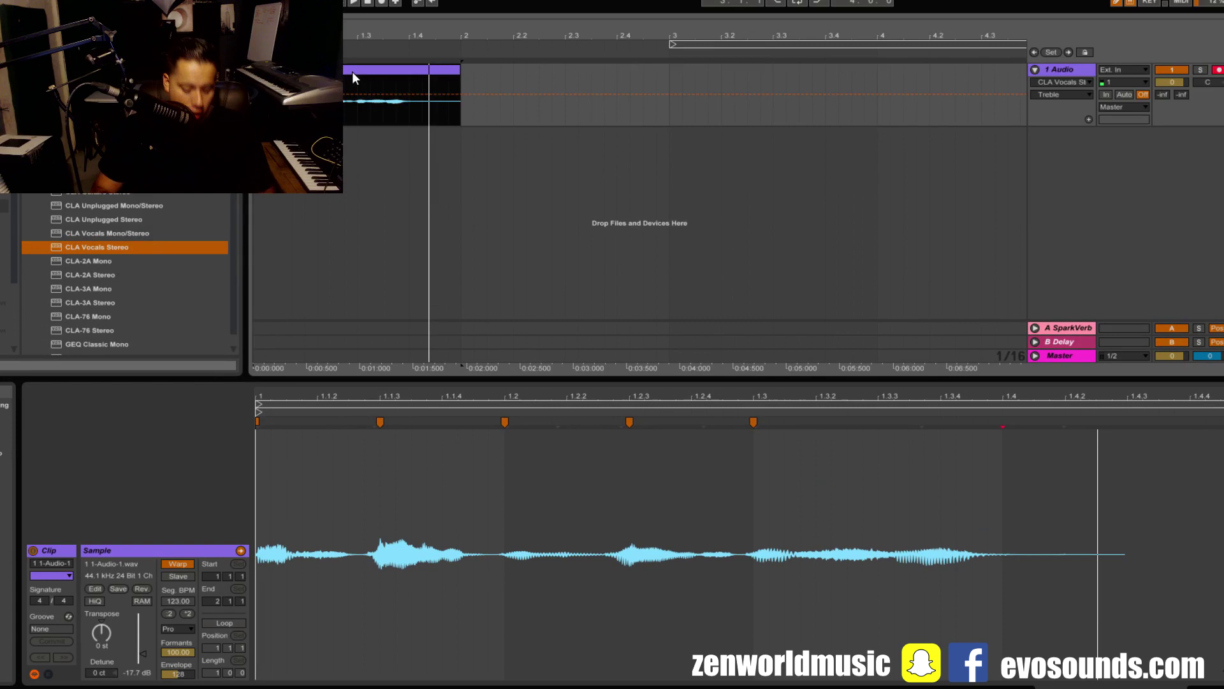
key(ctrl+j)
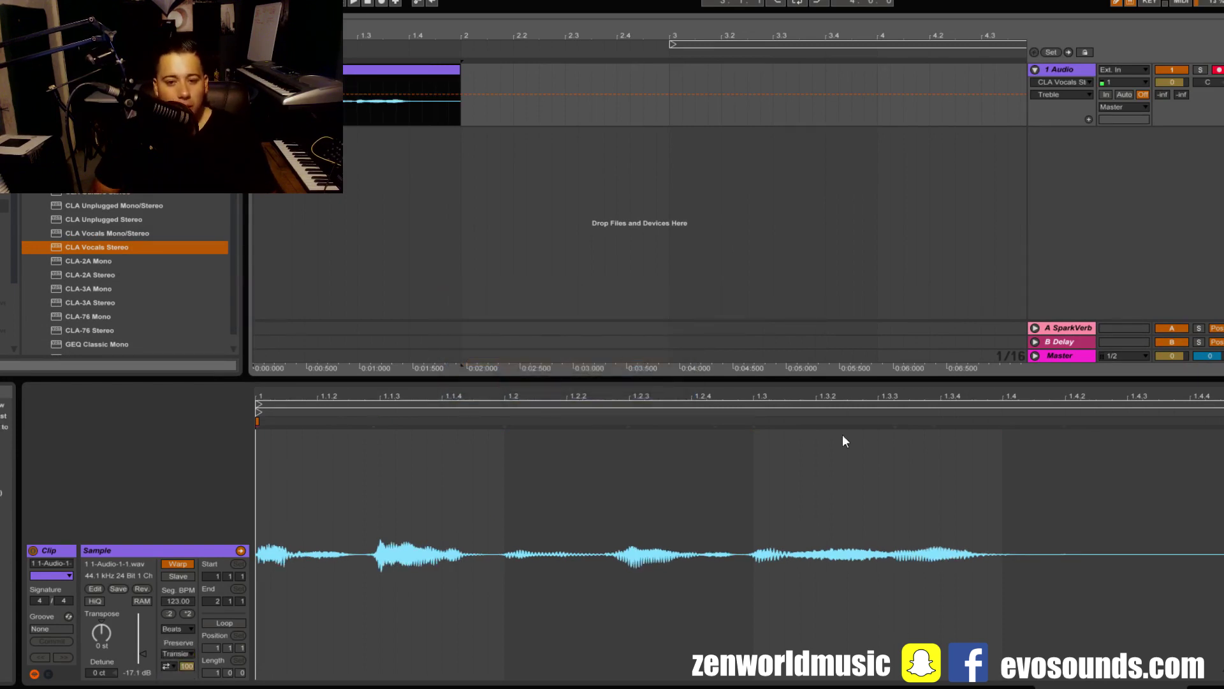
Step: Set the clip's warp mode to Texture, after briefly trying Tones, and audition the vocal
click(175, 629)
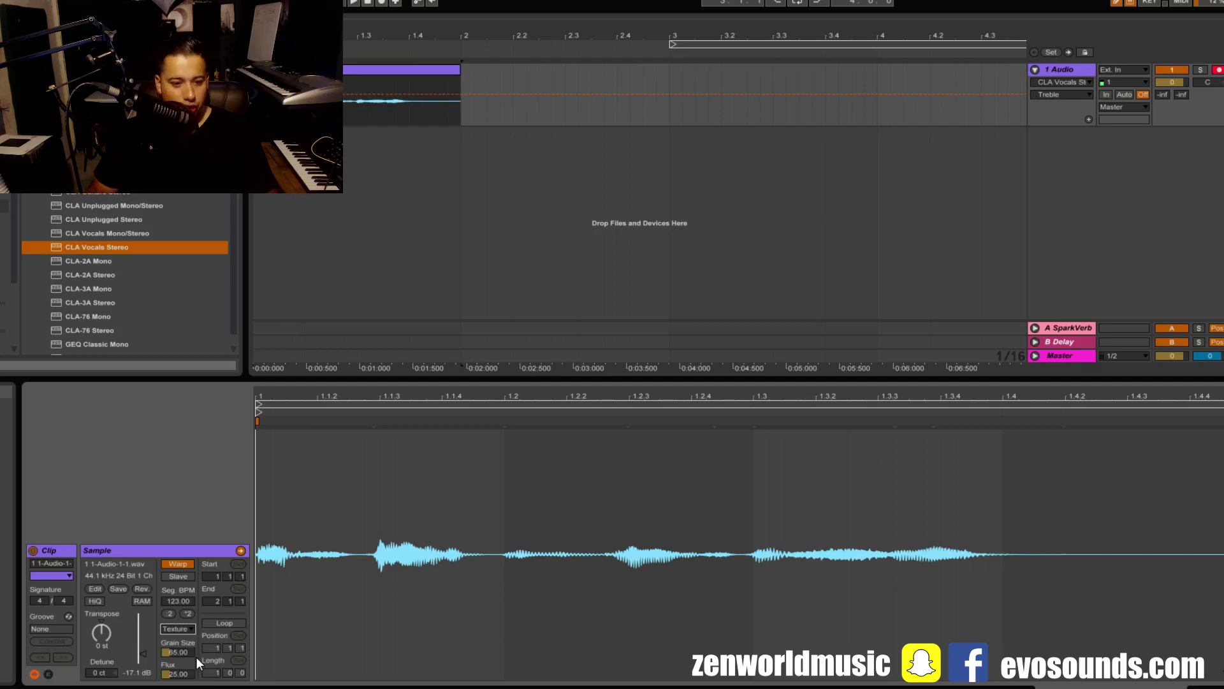
click(197, 660)
click(184, 627)
click(189, 650)
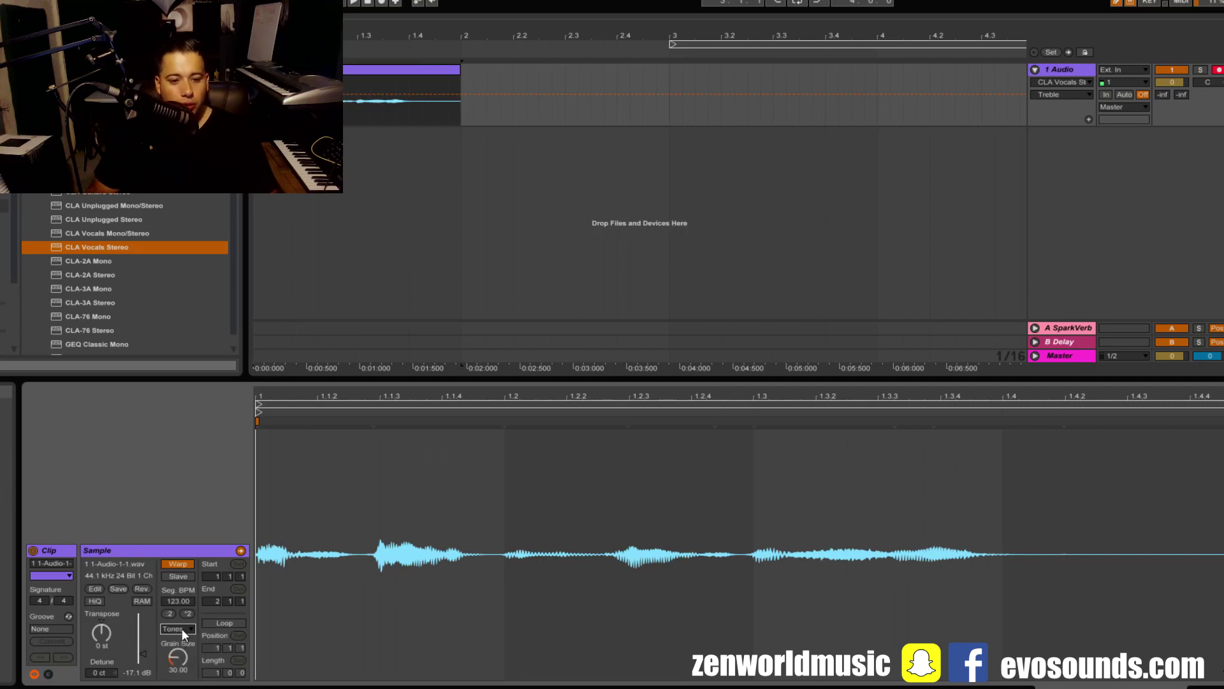
click(182, 629)
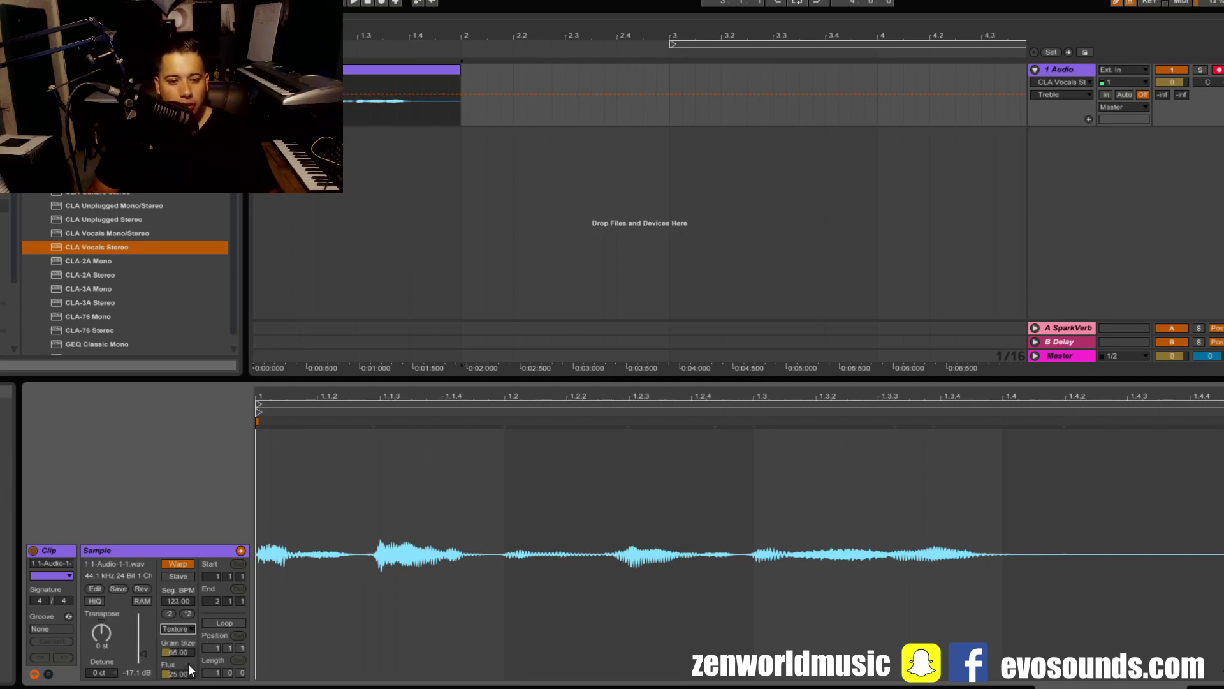
click(189, 663)
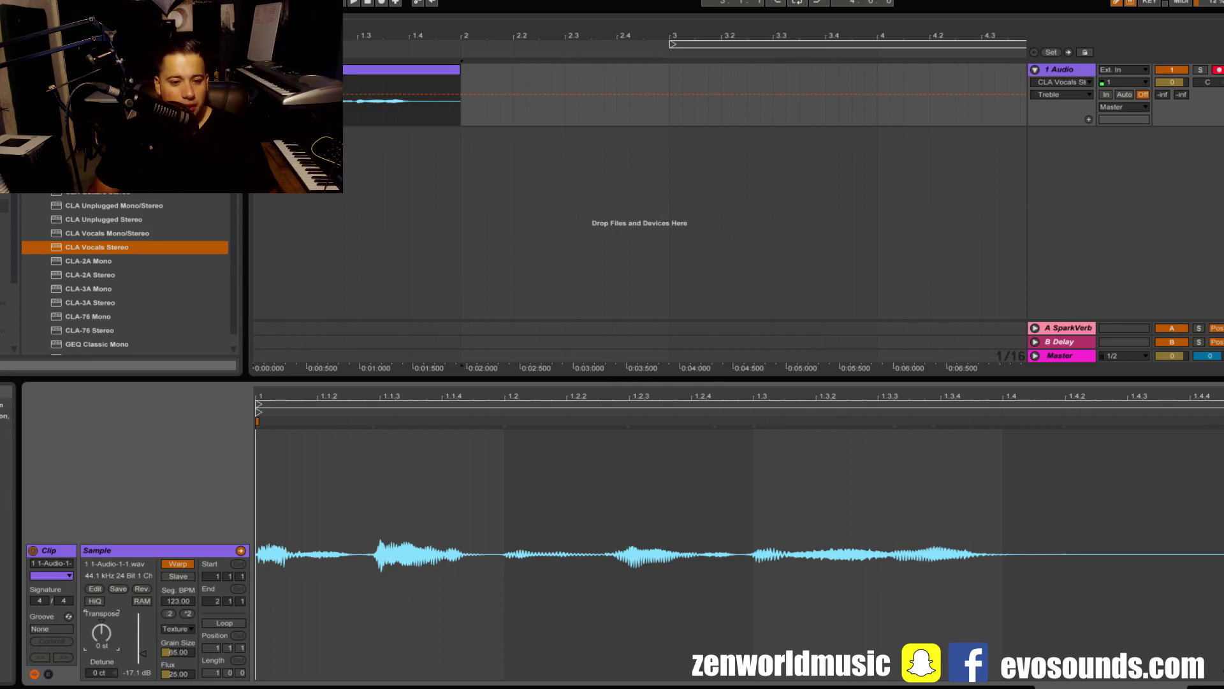
key(space)
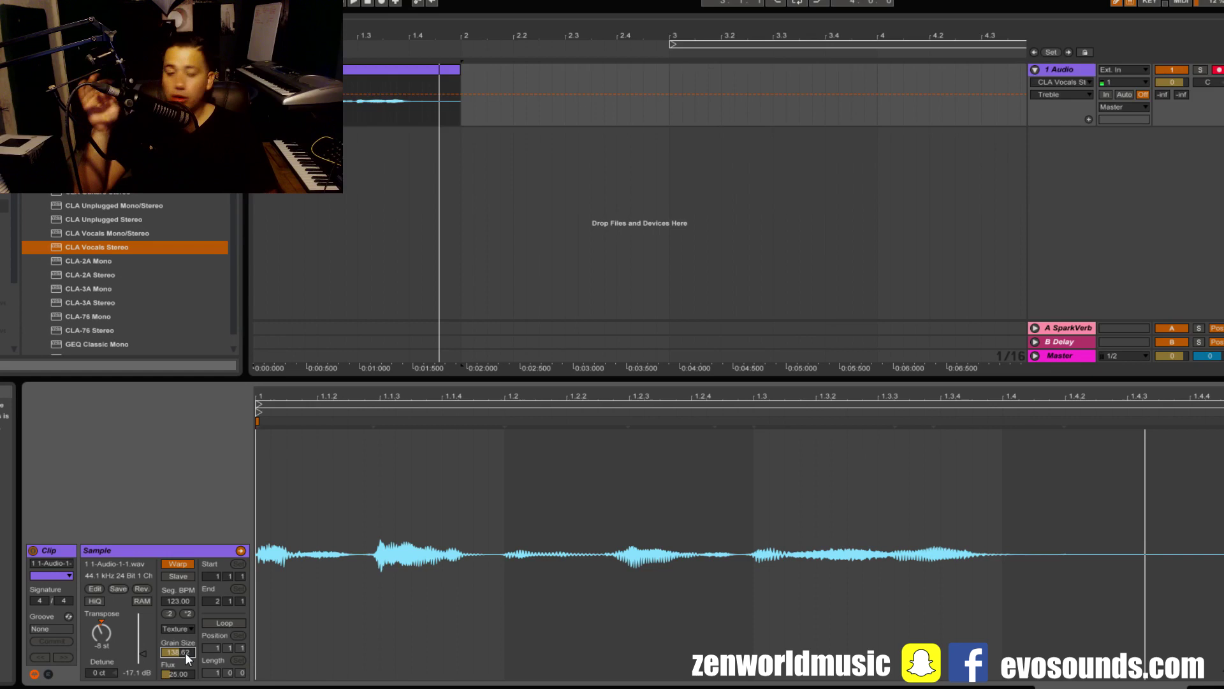
key(space)
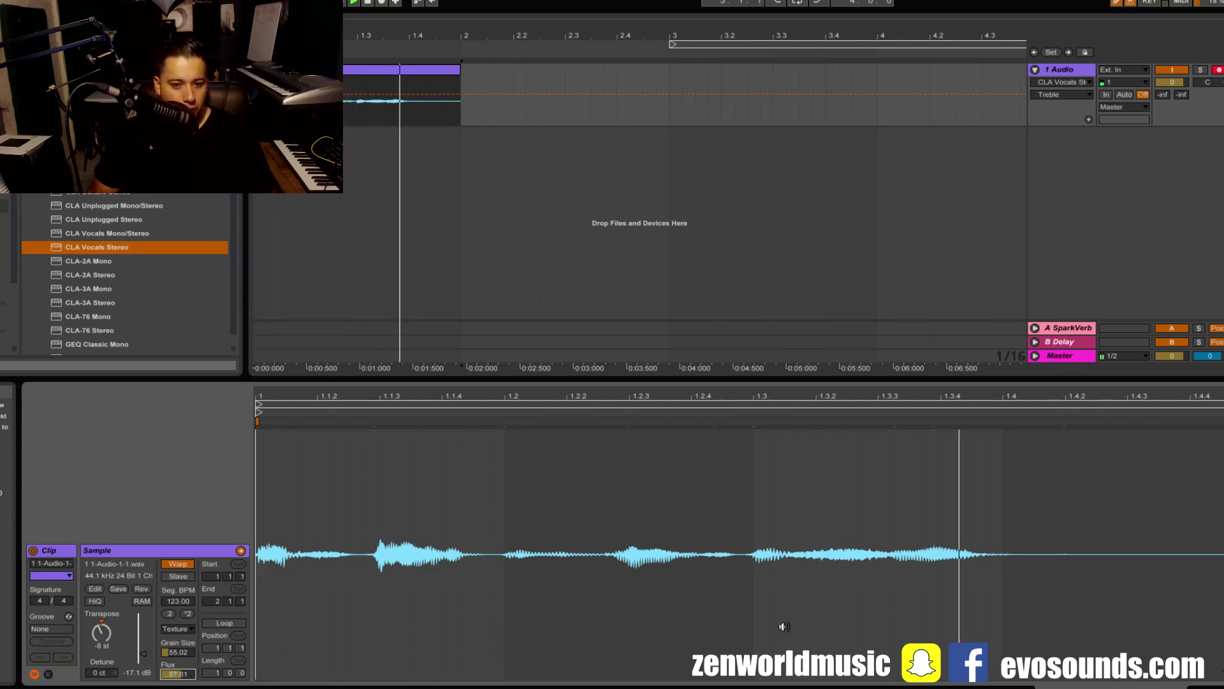
Step: Open the CLA Vocals window and raise its Reverb to about 0
click(1071, 68)
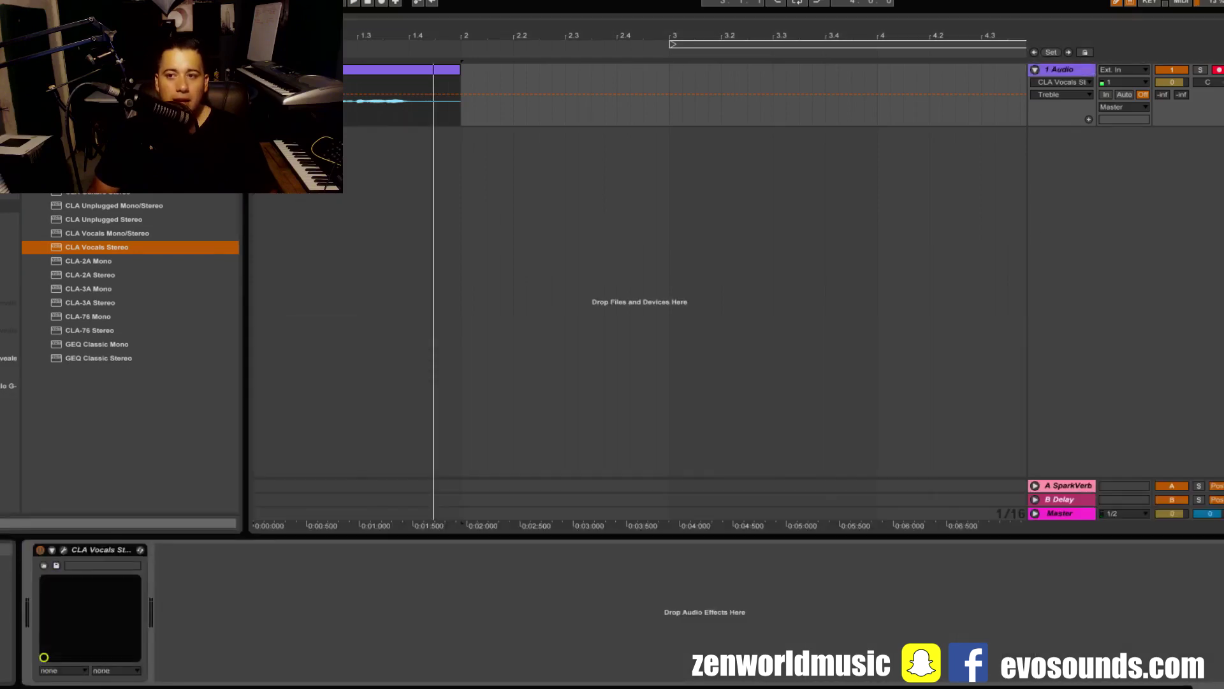
click(63, 550)
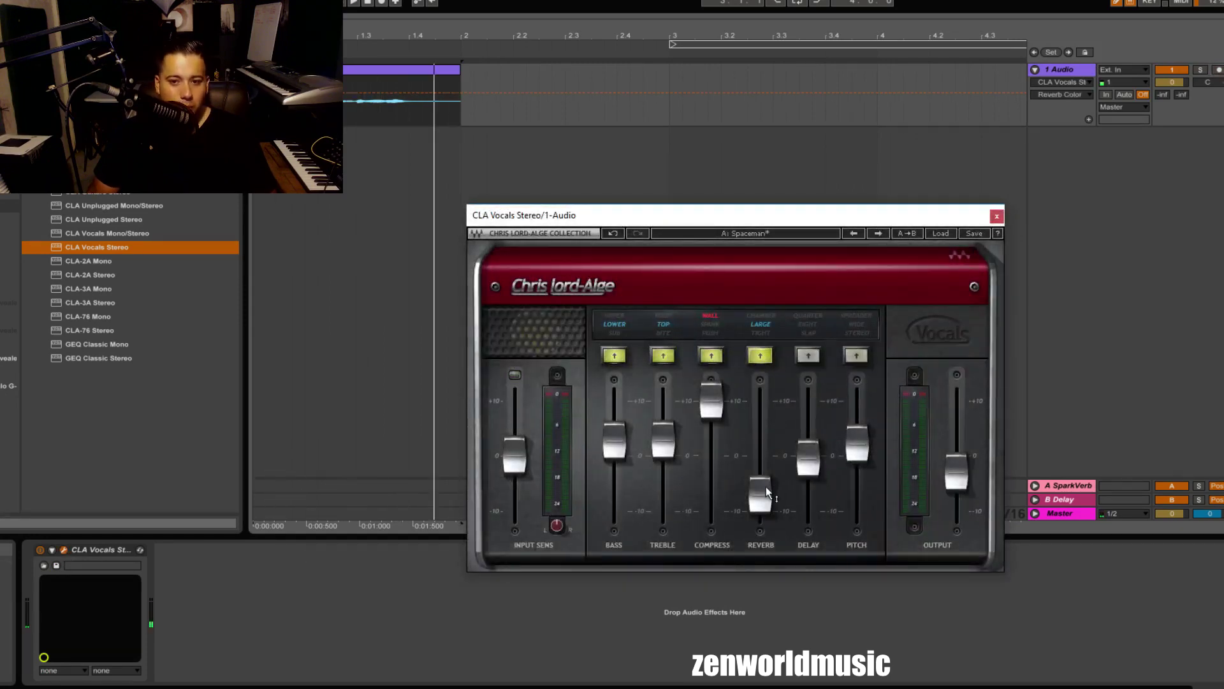
drag(766, 488, 760, 457)
key(space)
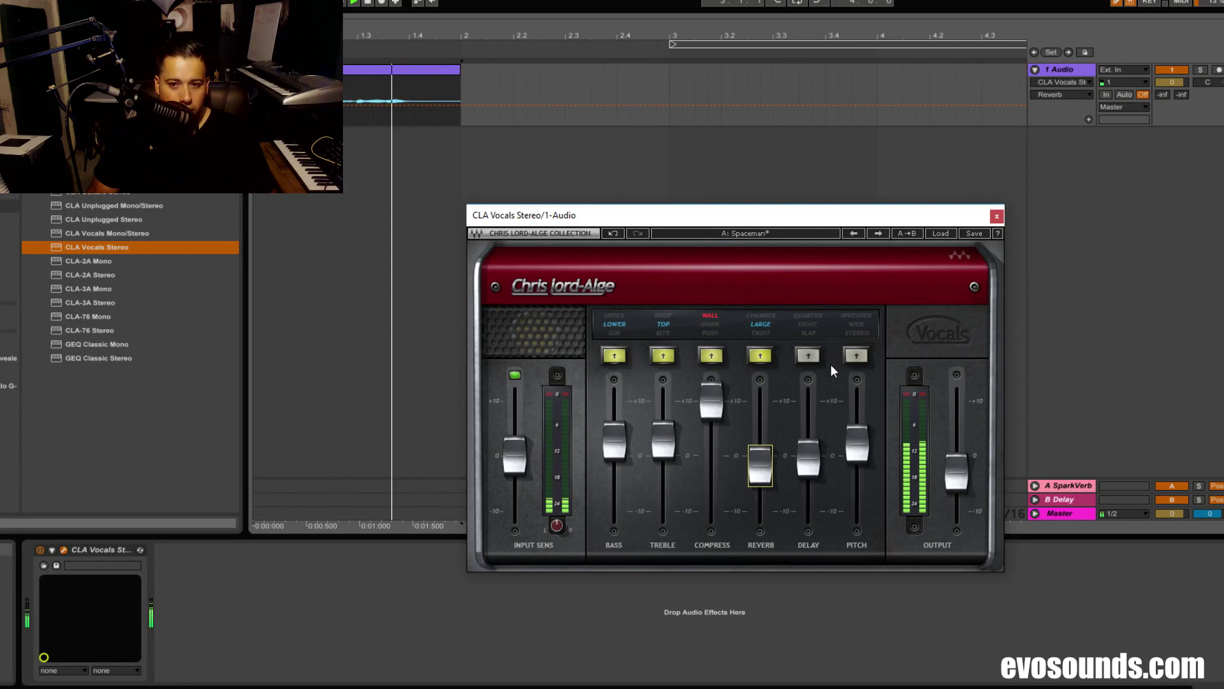
Step: Enable Delay at eighth notes raised to 4.9, turn on Stereo Pitch, and close the window
click(808, 355)
drag(808, 460, 809, 452)
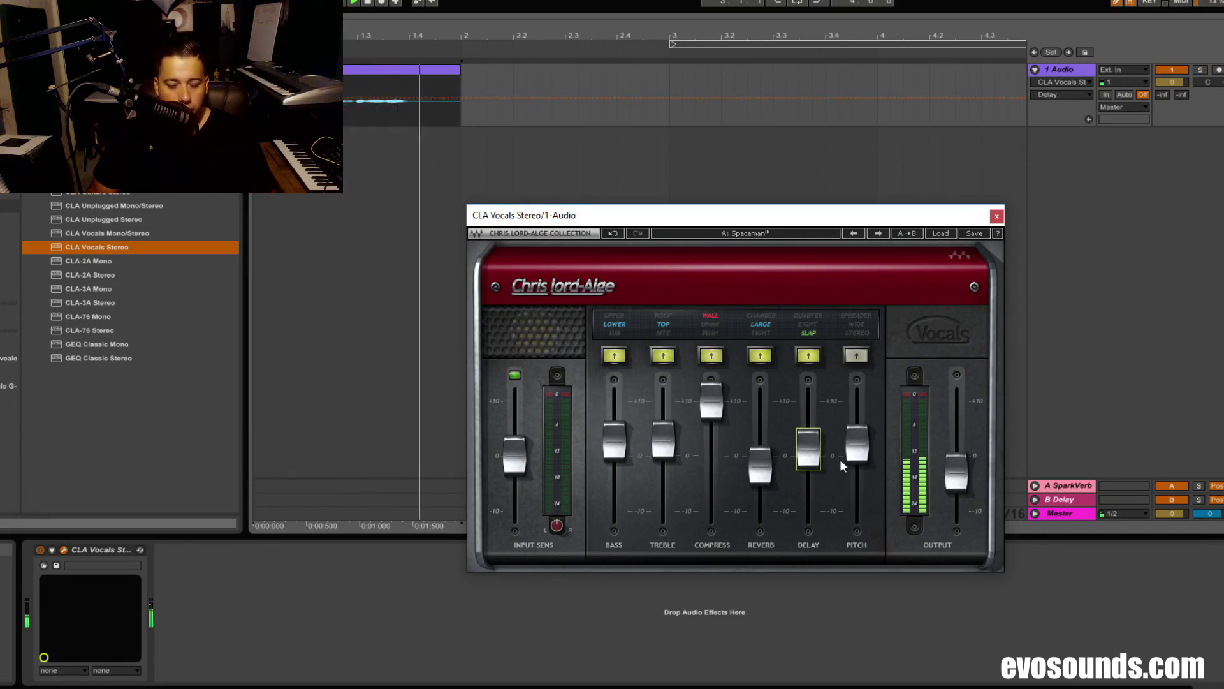
click(810, 355)
click(813, 358)
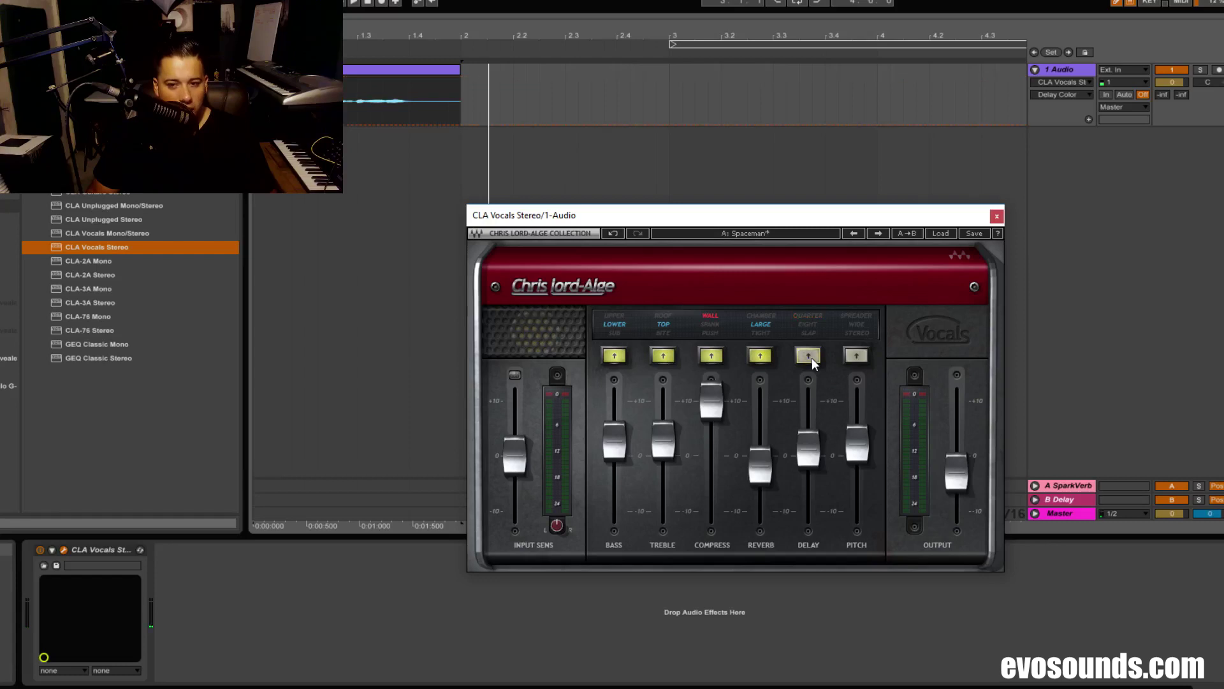
click(808, 448)
drag(809, 448, 809, 431)
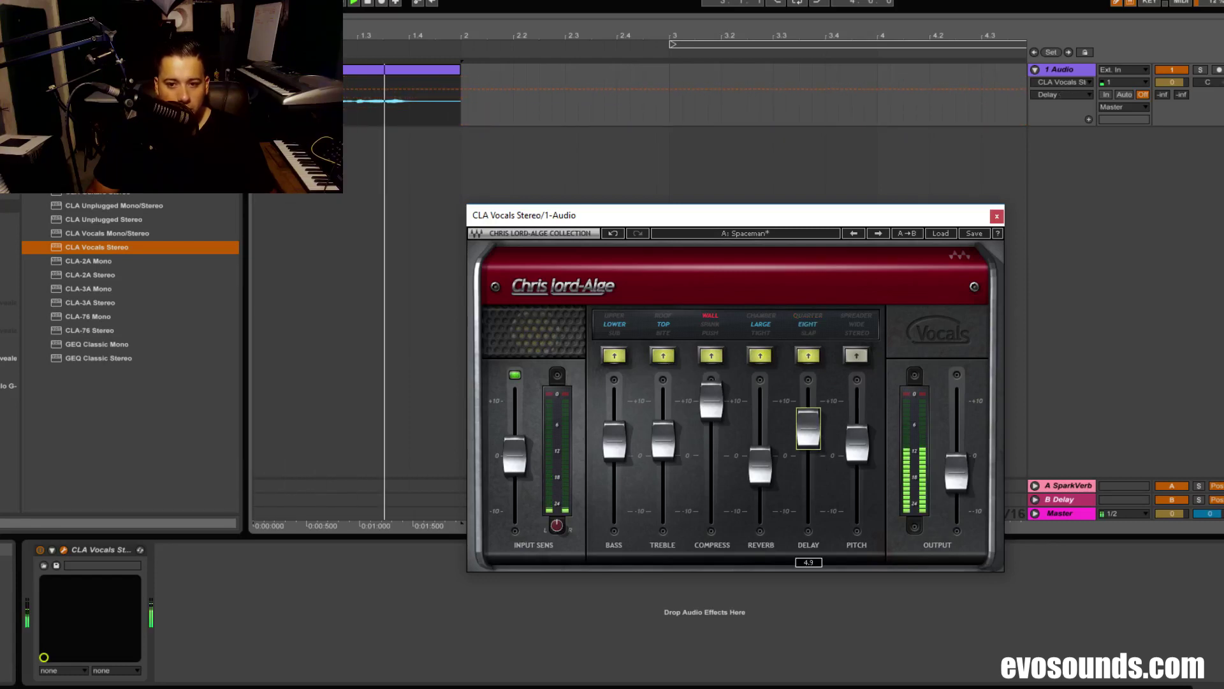
click(857, 356)
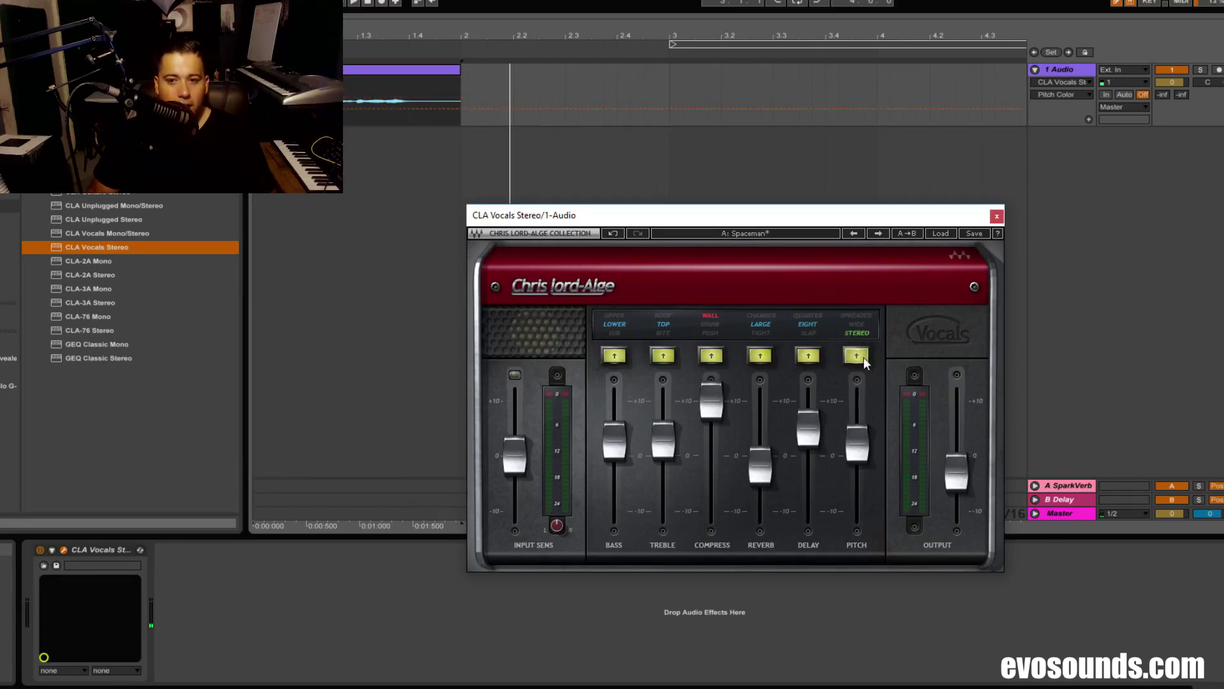
key(space)
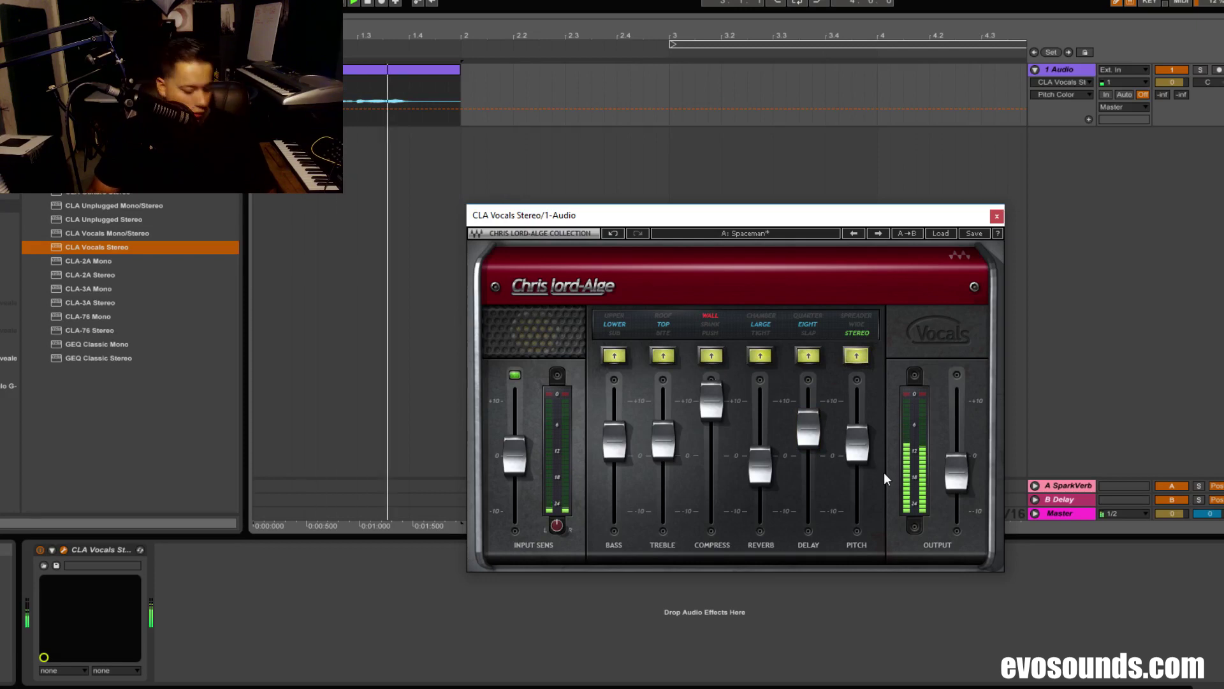
click(997, 217)
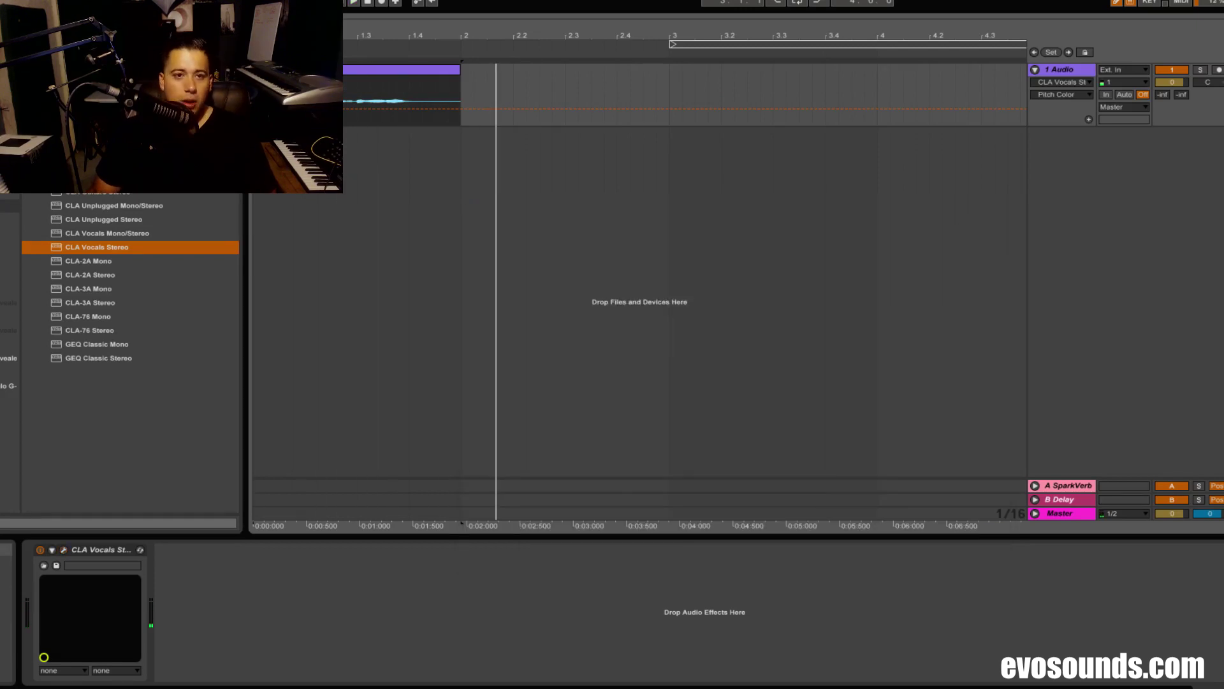
Step: Delete CLA Vocals from the vocal track and add EQ Eight in its place
double_click(287, 70)
click(1077, 71)
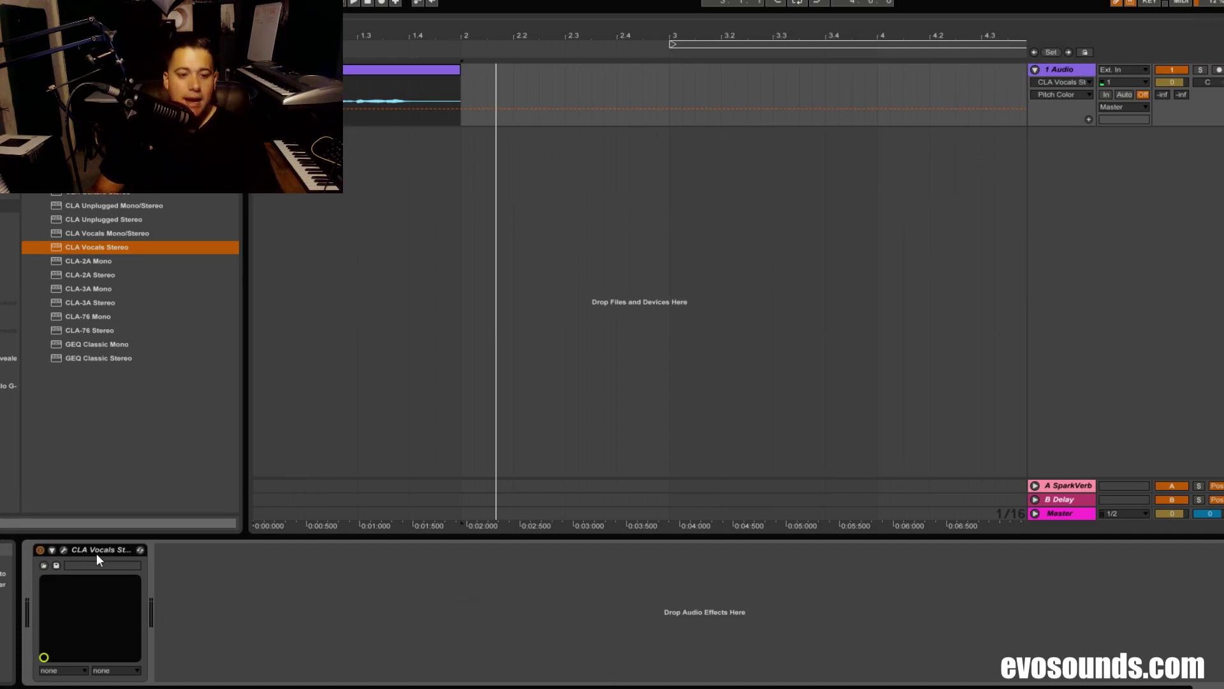
key(Delete)
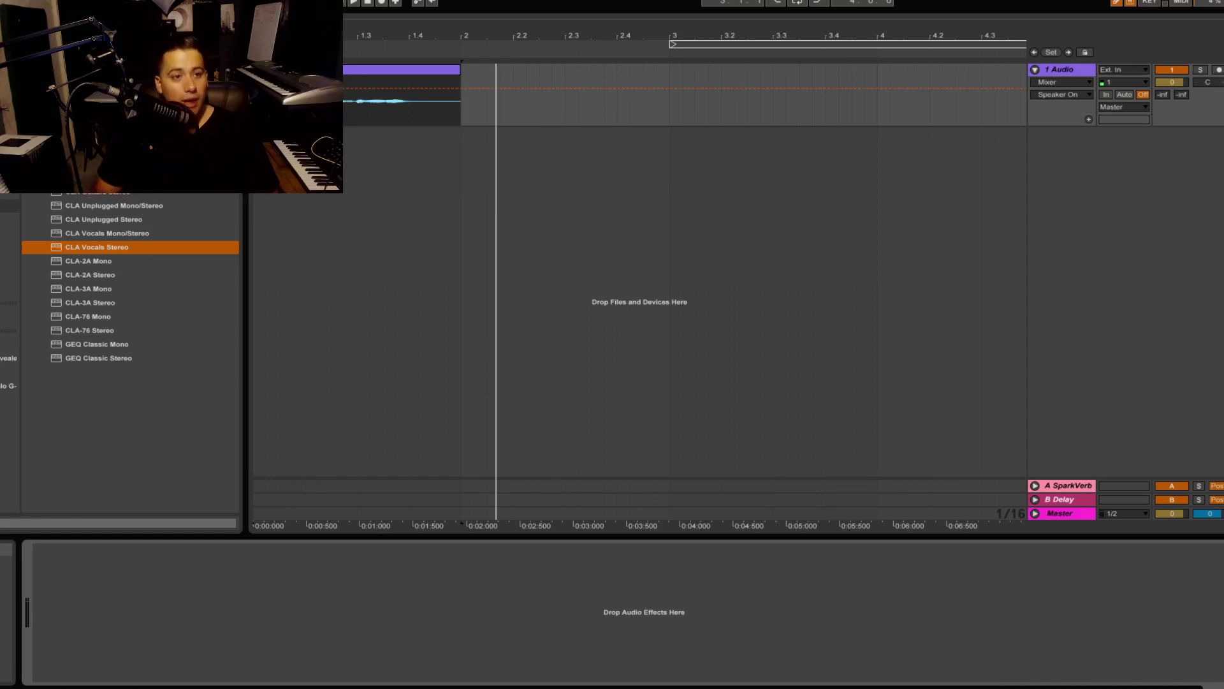
click(230, 29)
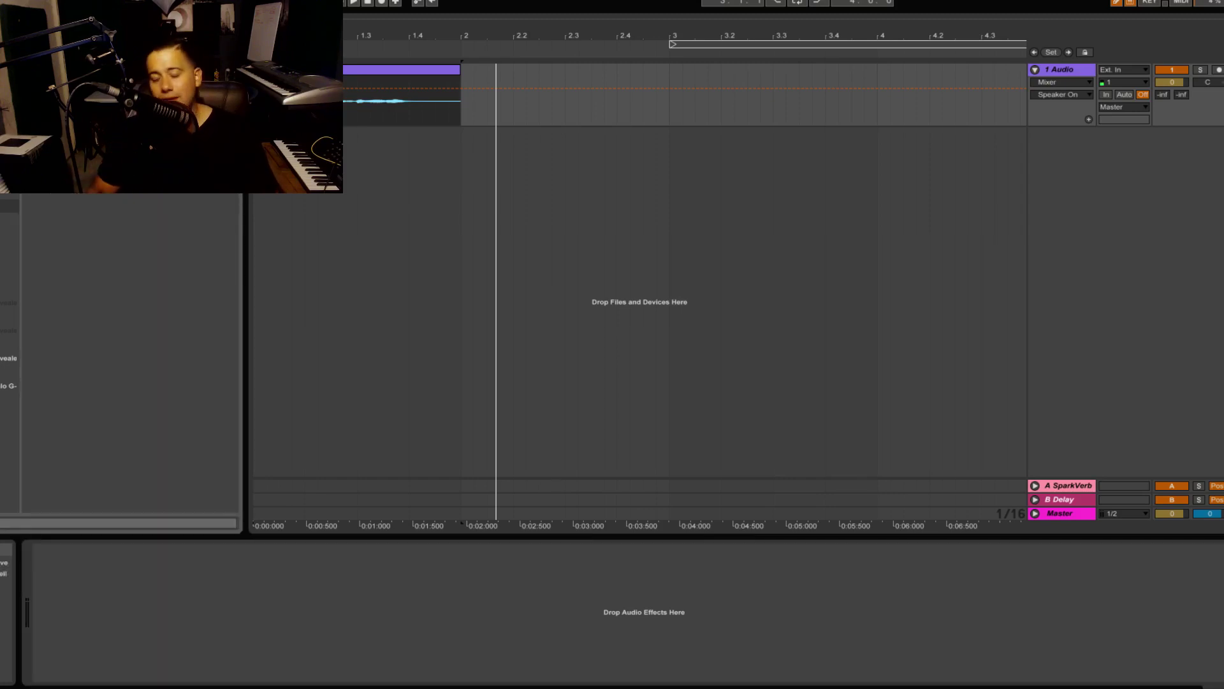
click(9, 119)
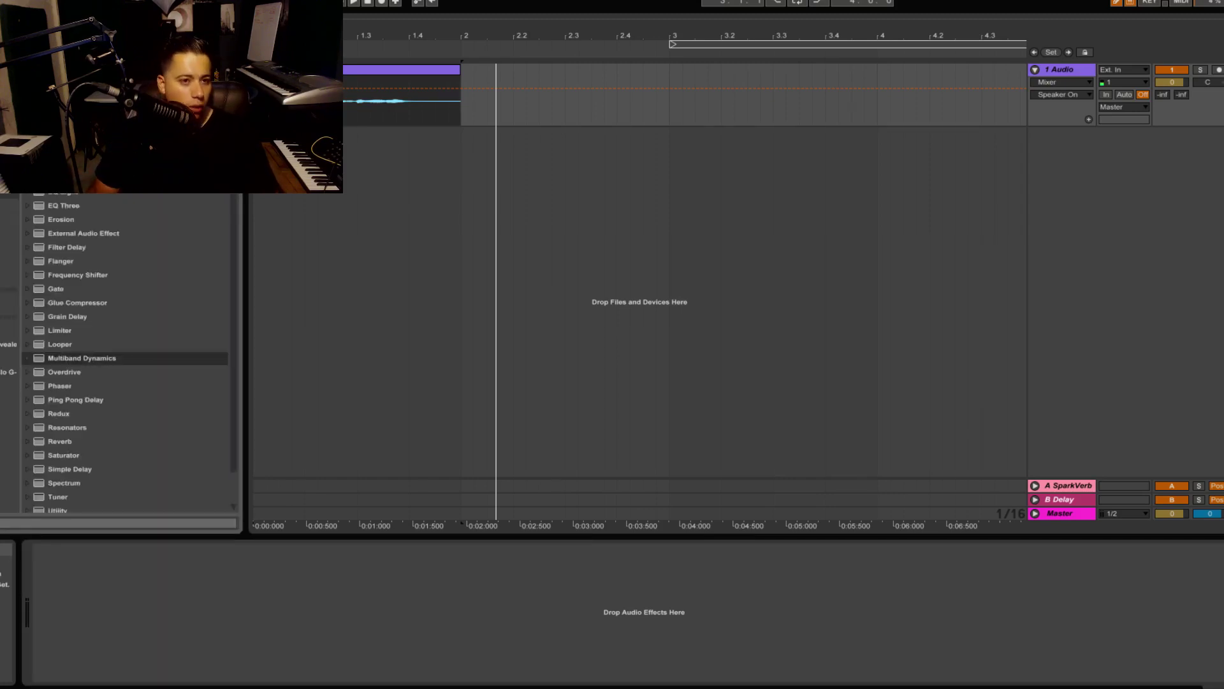
click(128, 30)
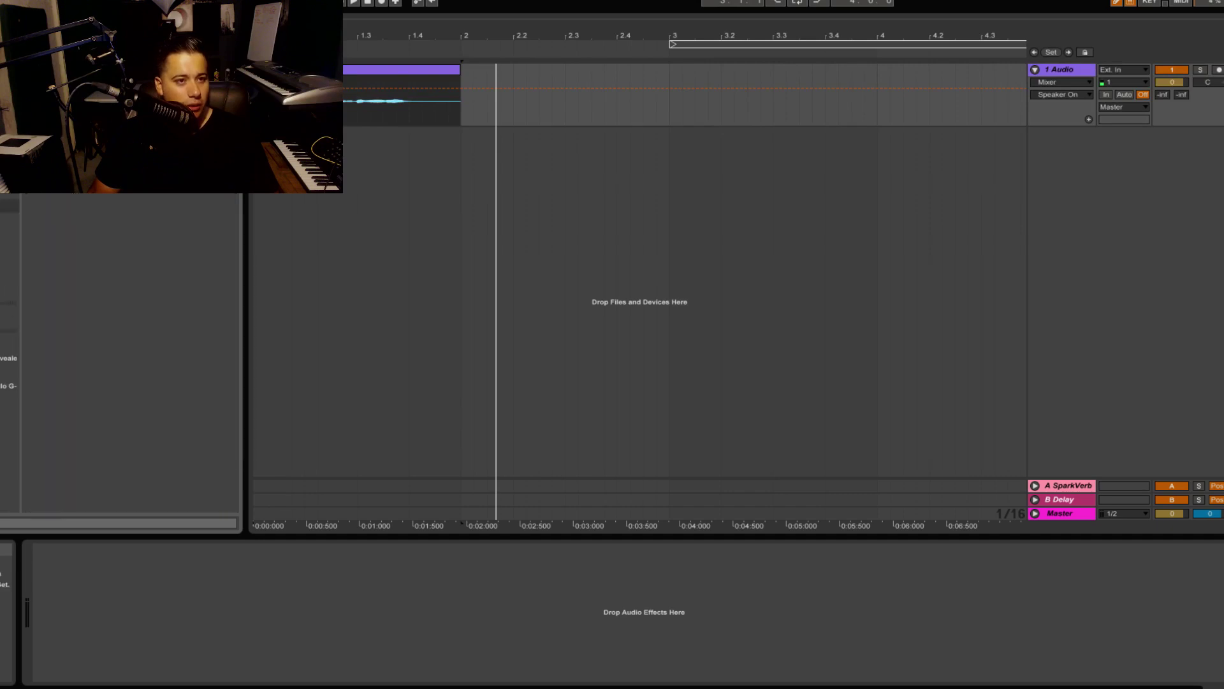
drag(1024, 75, 1048, 77)
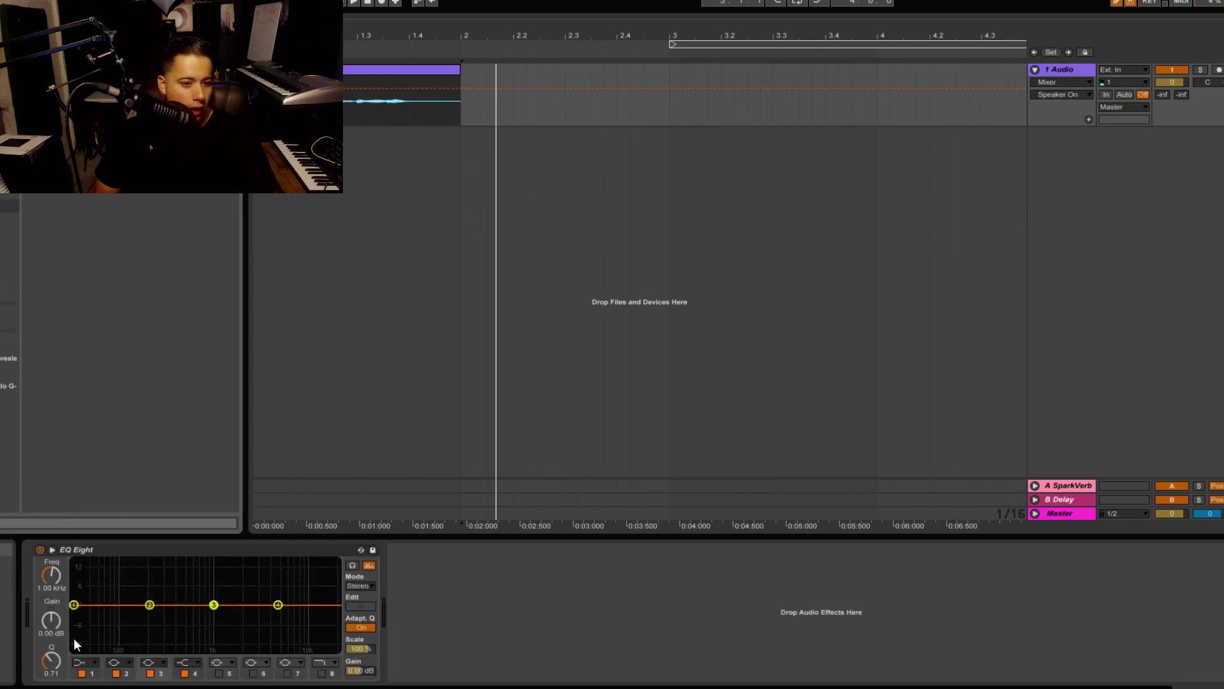
key(space)
Step: Set EQ Eight: low cut near 86 Hz, high cut near 7.35 kHz, 3.35 dB boost at 3.54 kHz
click(75, 605)
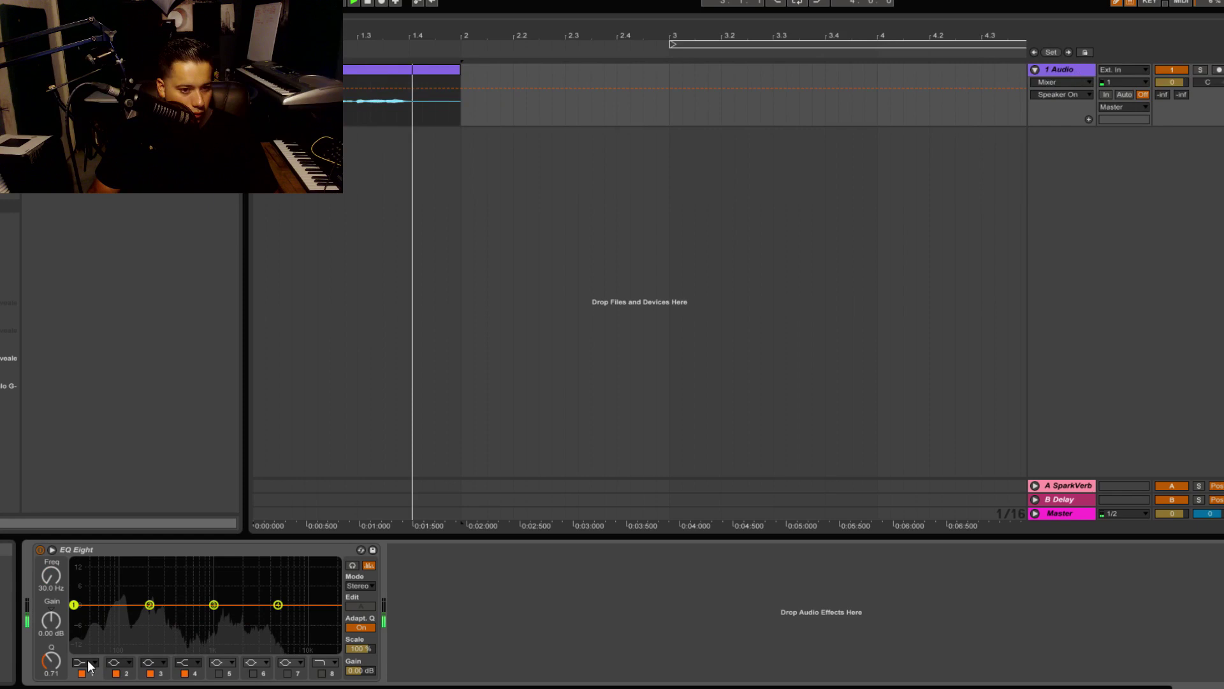
click(88, 663)
click(87, 621)
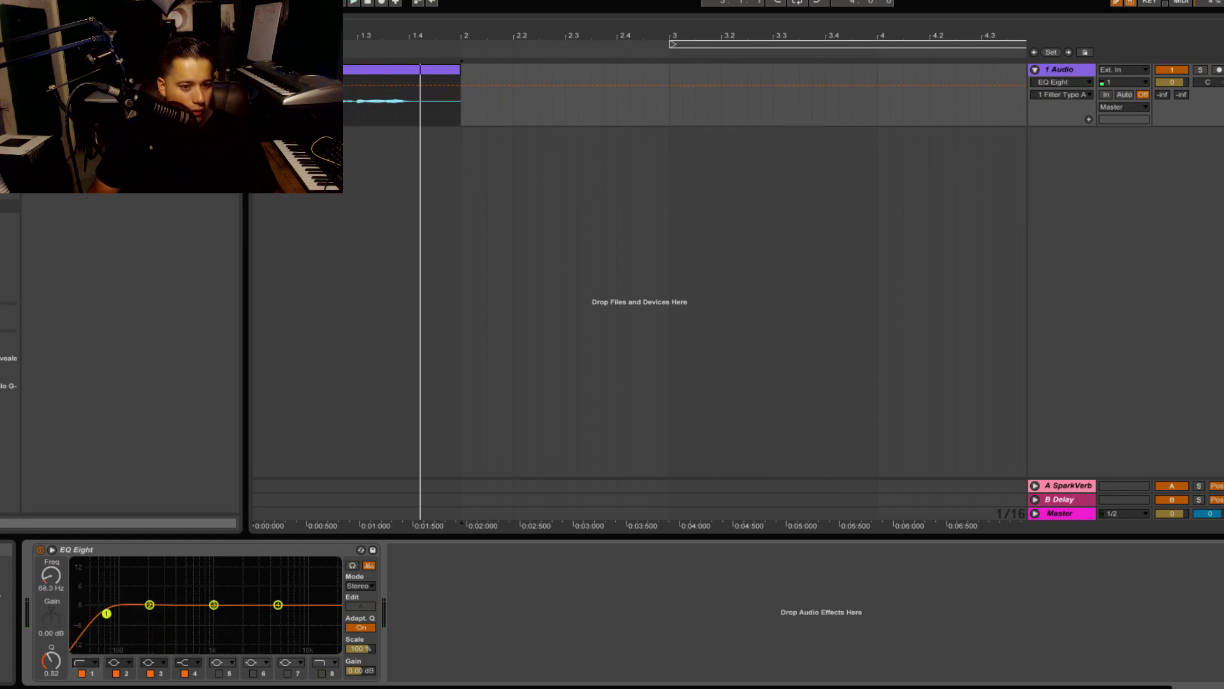
key(space)
drag(107, 613, 116, 614)
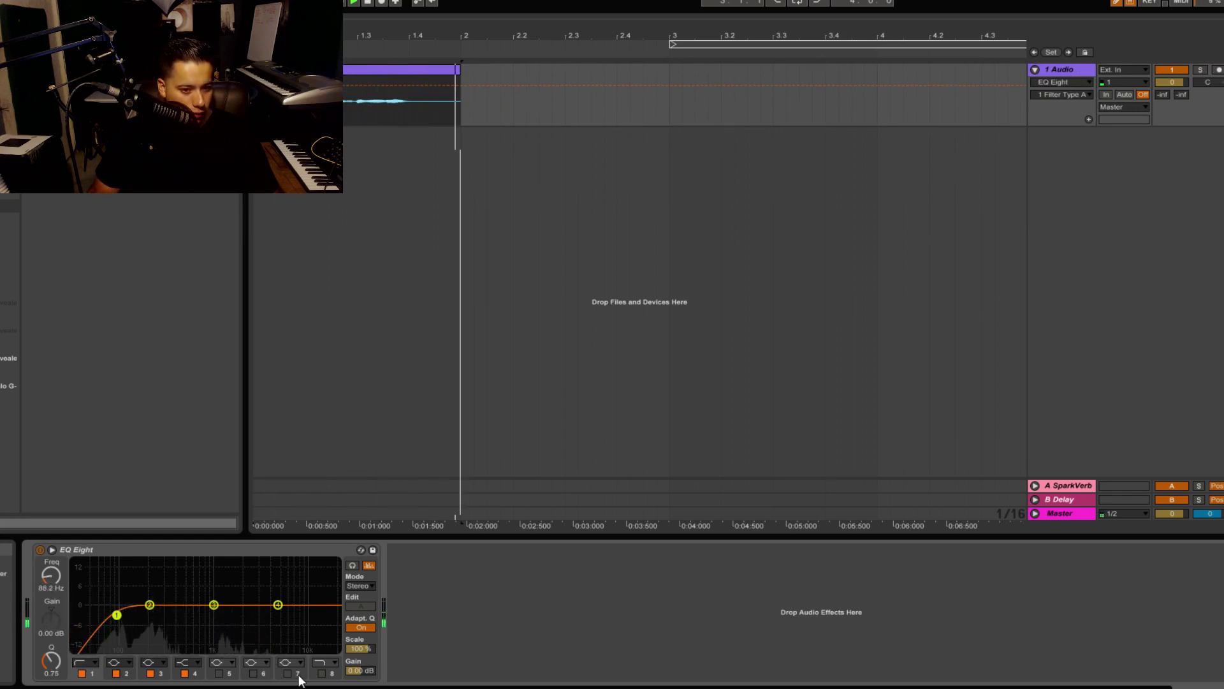
click(322, 673)
drag(325, 622, 281, 612)
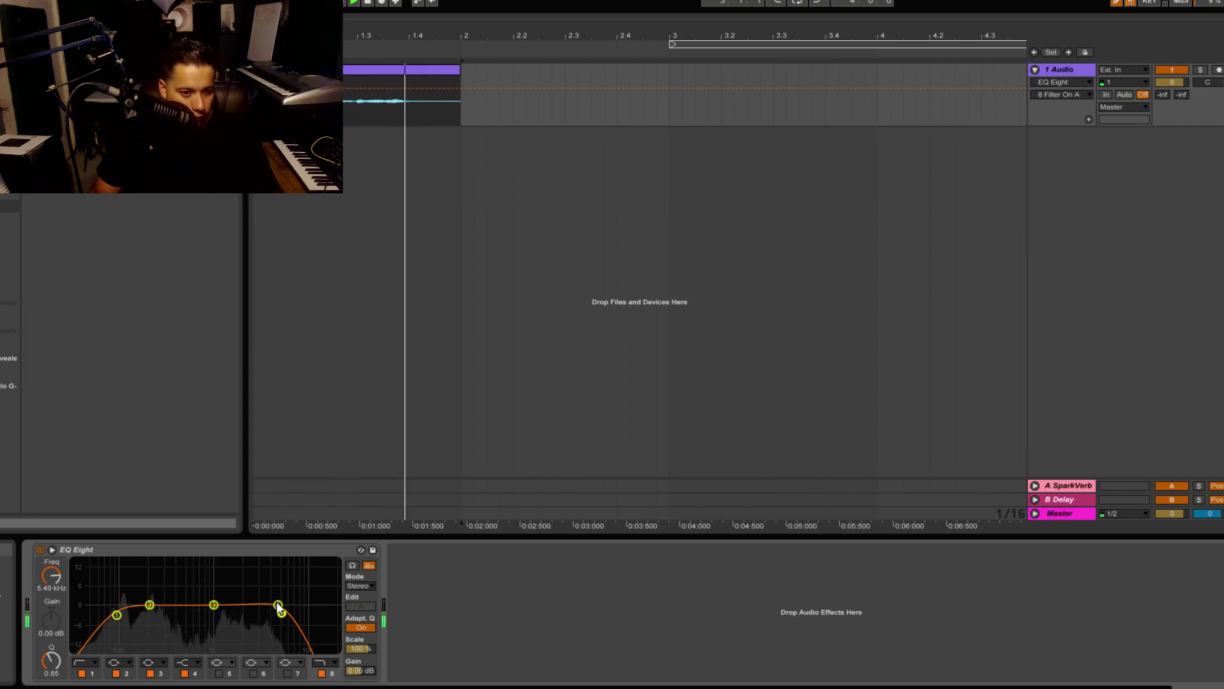
mouse_move(278, 607)
mouse_down()
mouse_move(279, 592)
mouse_move(218, 584)
mouse_move(264, 595)
mouse_up()
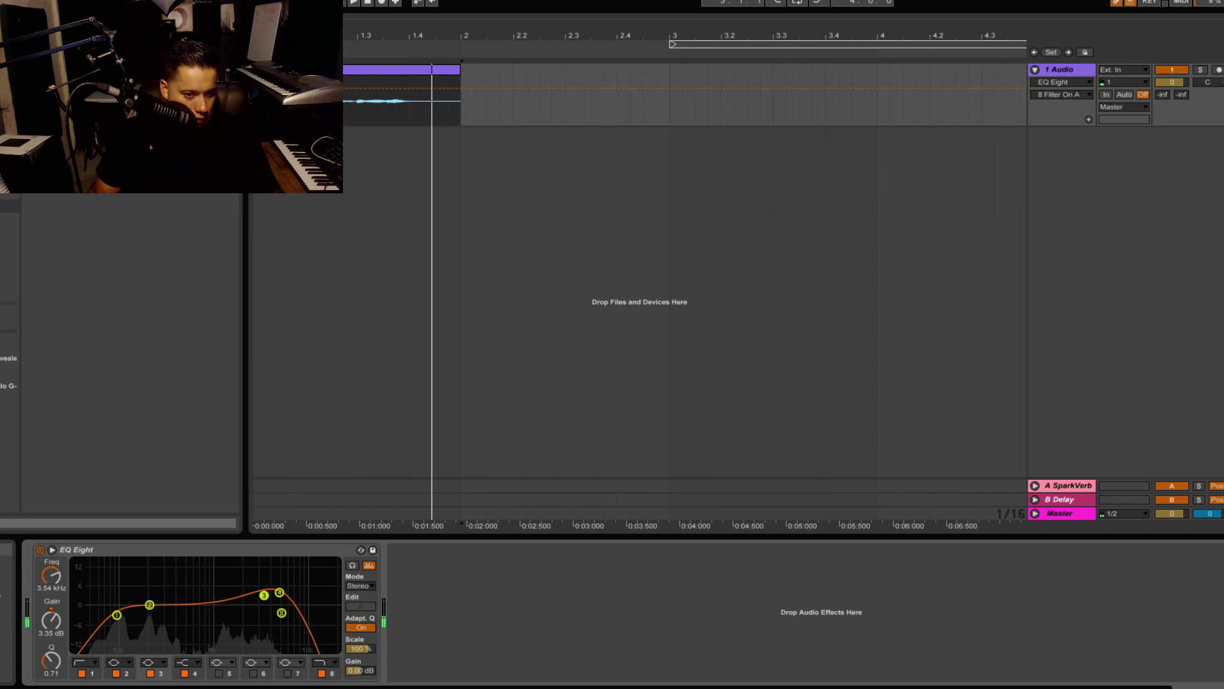
key(space)
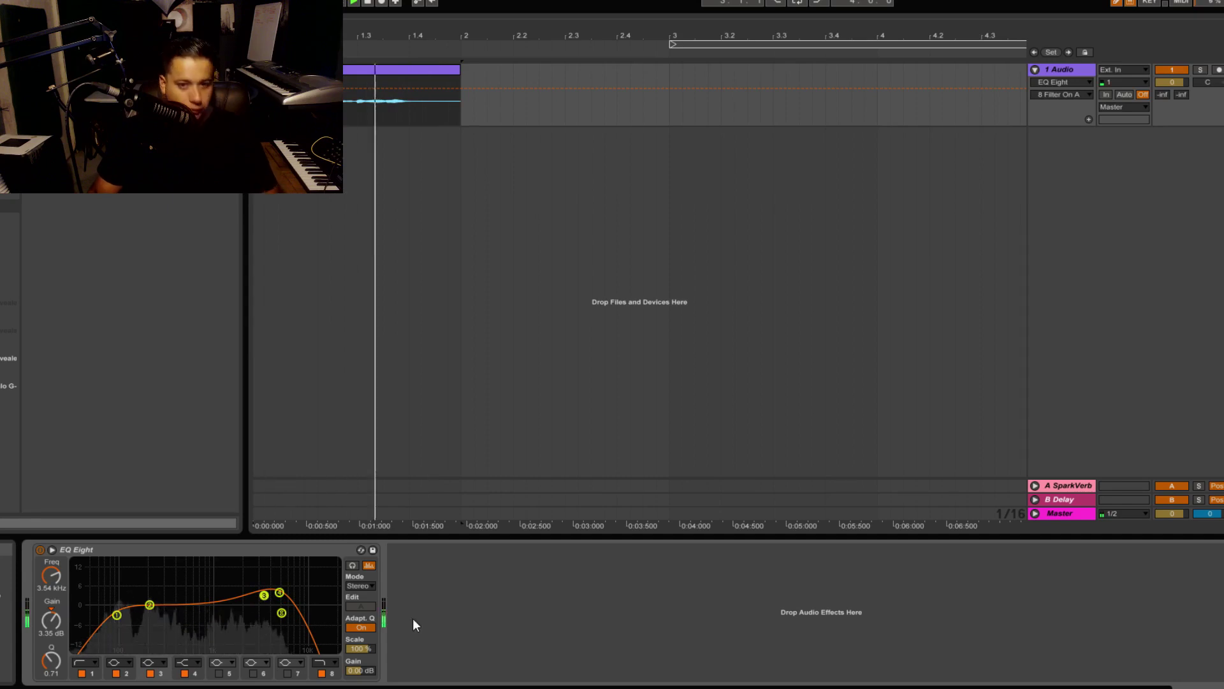
key(Tab)
key(Tab)
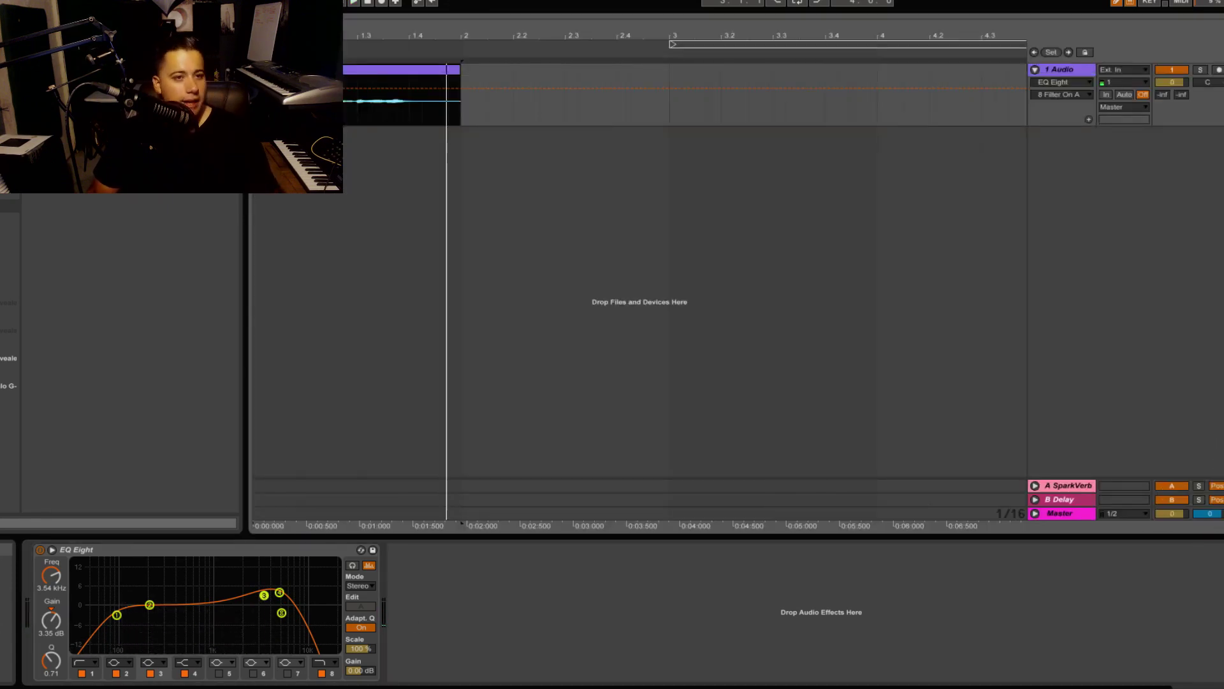
click(232, 32)
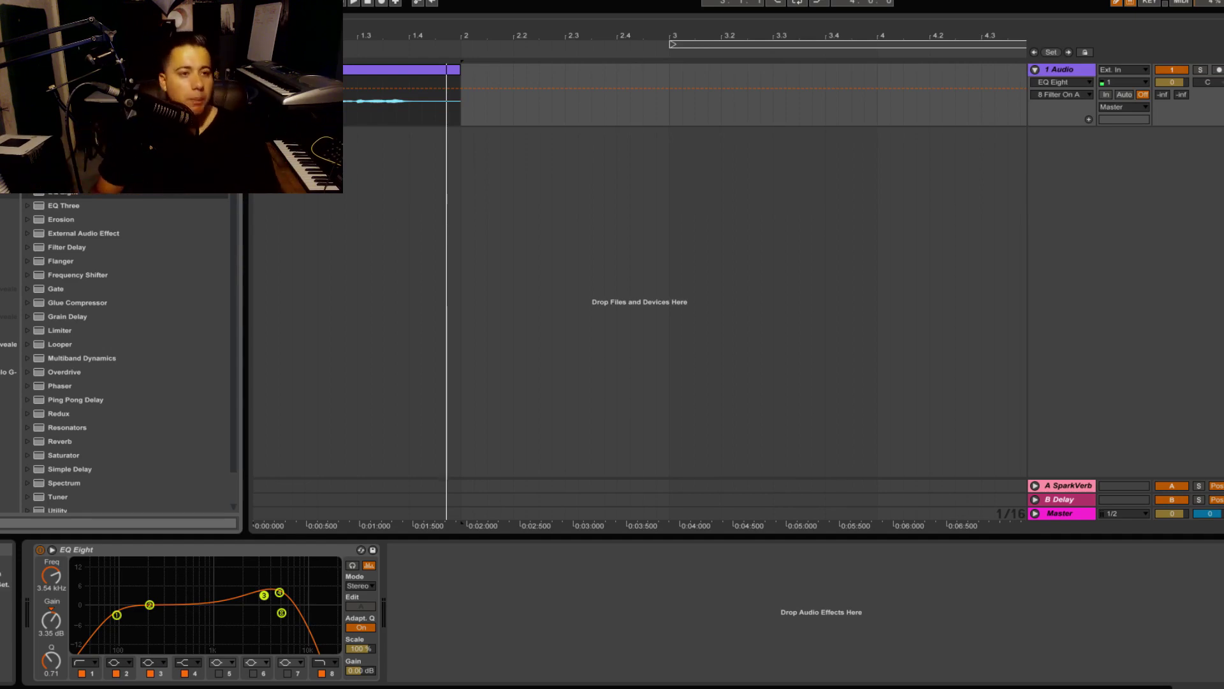
Step: Turn off the Compressor's makeup gain and lower its threshold to -36.5 dB while auditioning the vocal
key(ctrl+f)
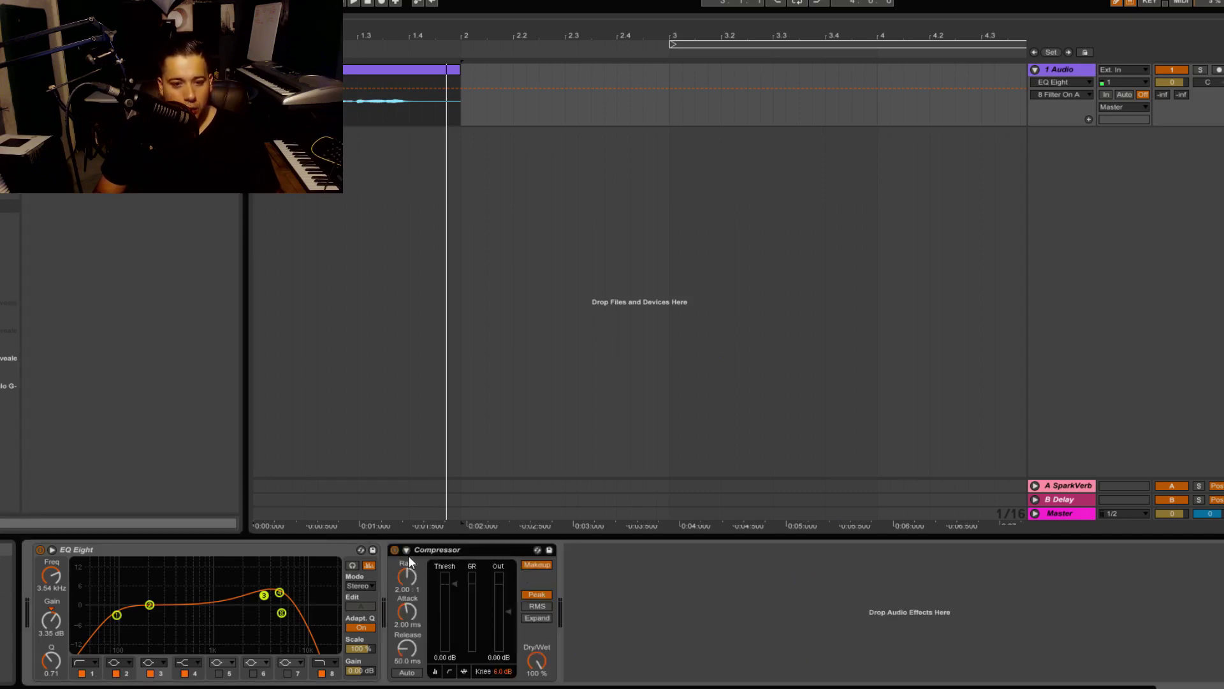
click(407, 550)
click(407, 550)
click(538, 565)
key(space)
drag(455, 584, 500, 606)
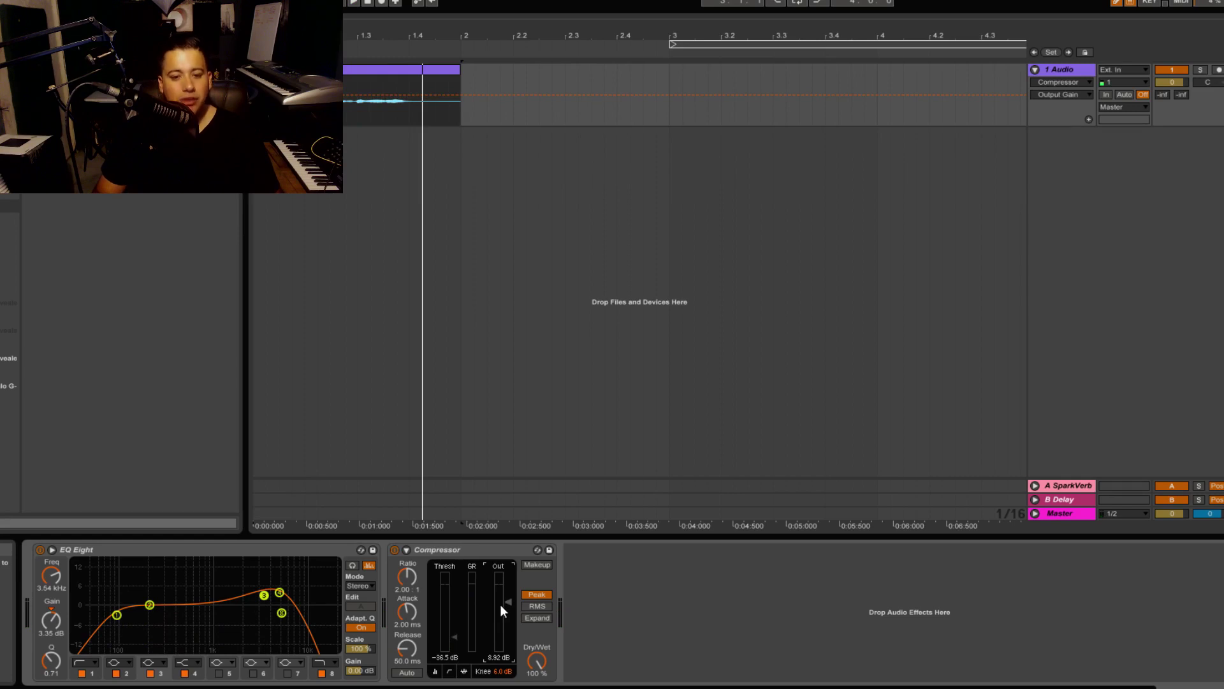
key(space)
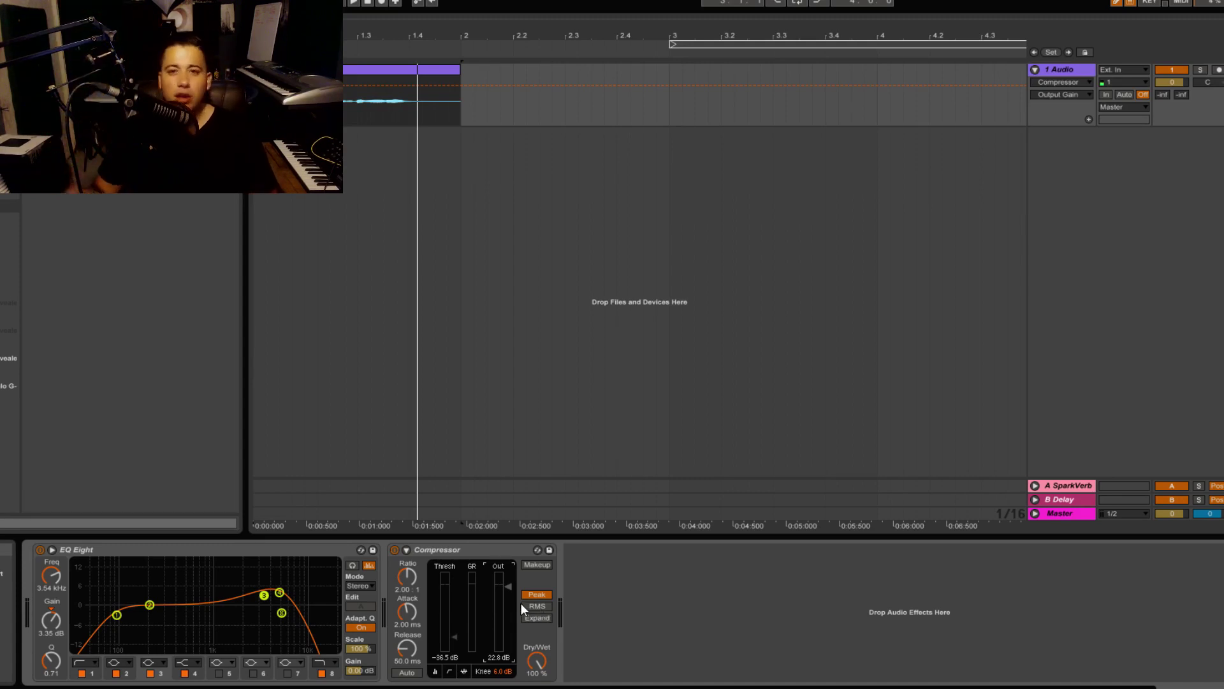
key(space)
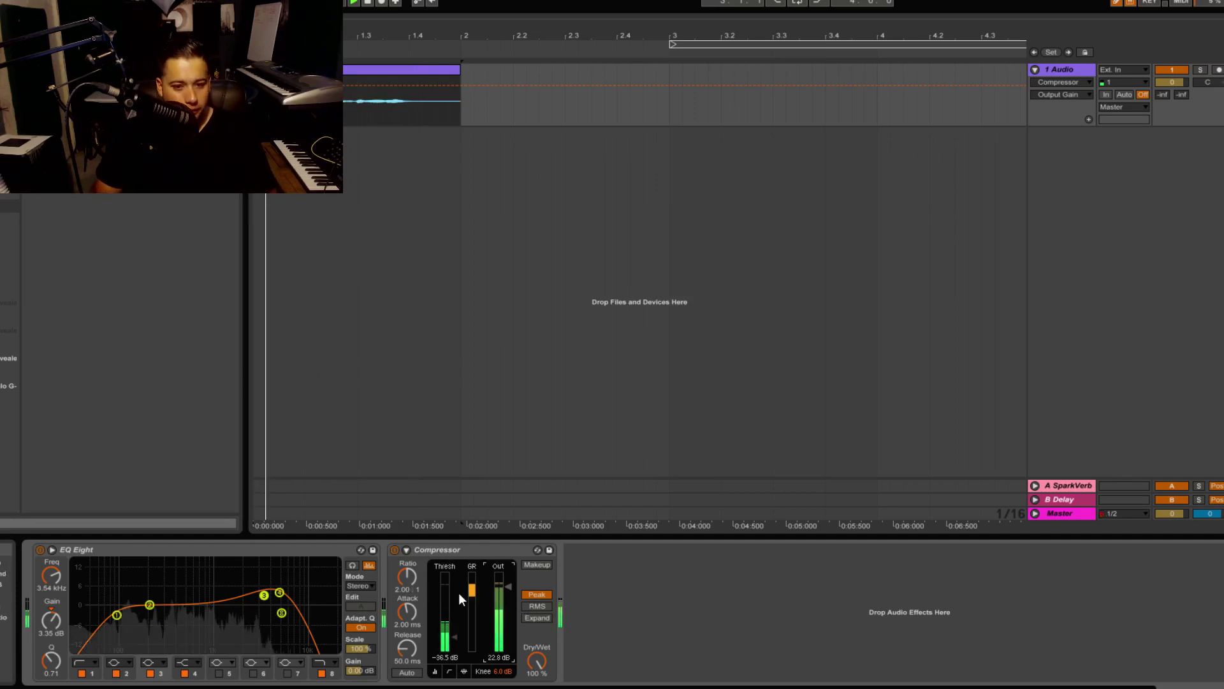
Step: In the mixer view, lower the Compressor's output gain from 22.8 dB to 17.5 dB
key(Tab)
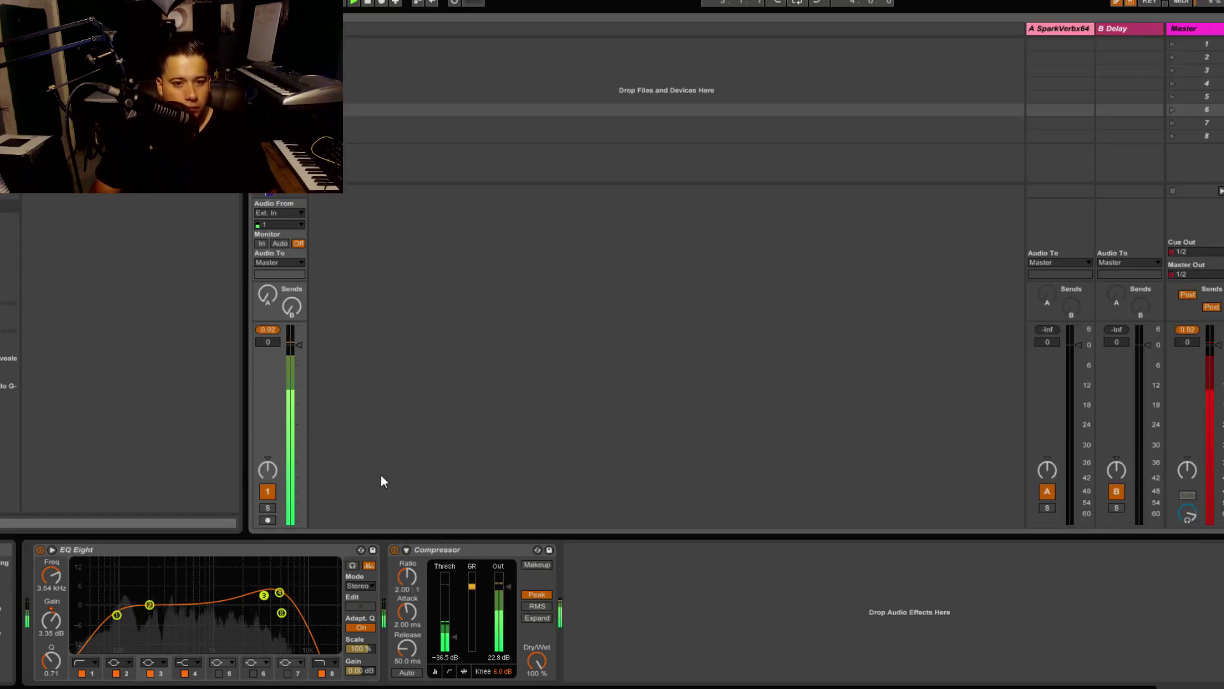
drag(509, 587, 505, 600)
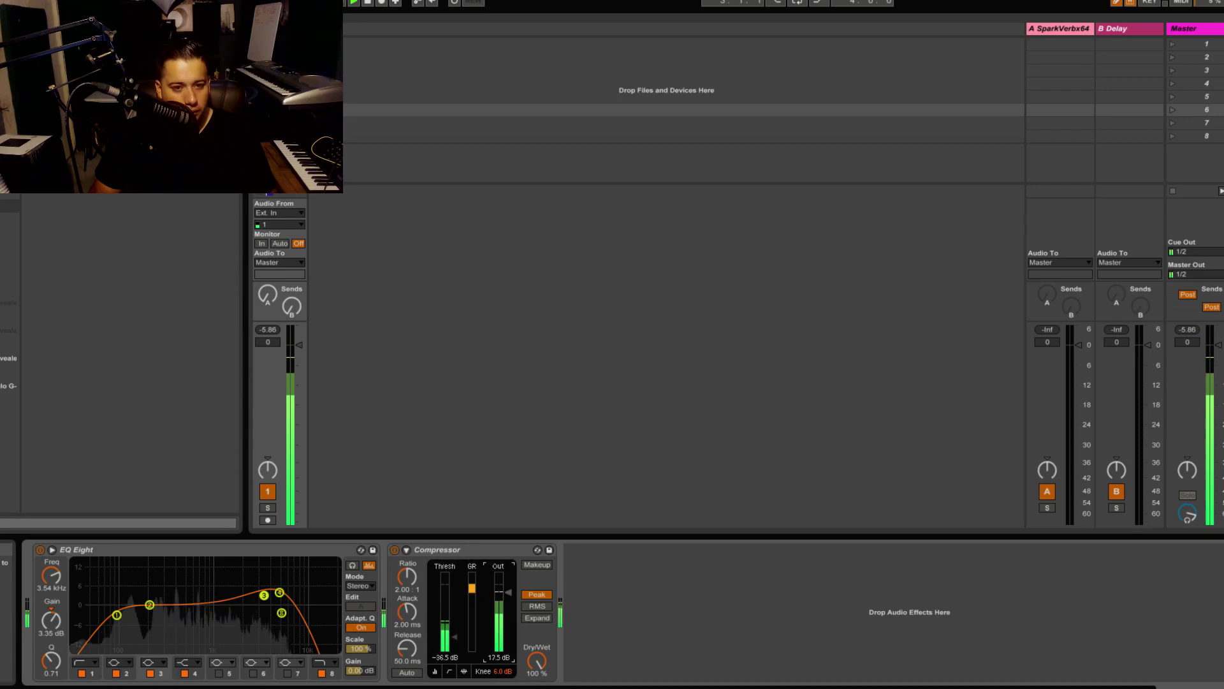
key(space)
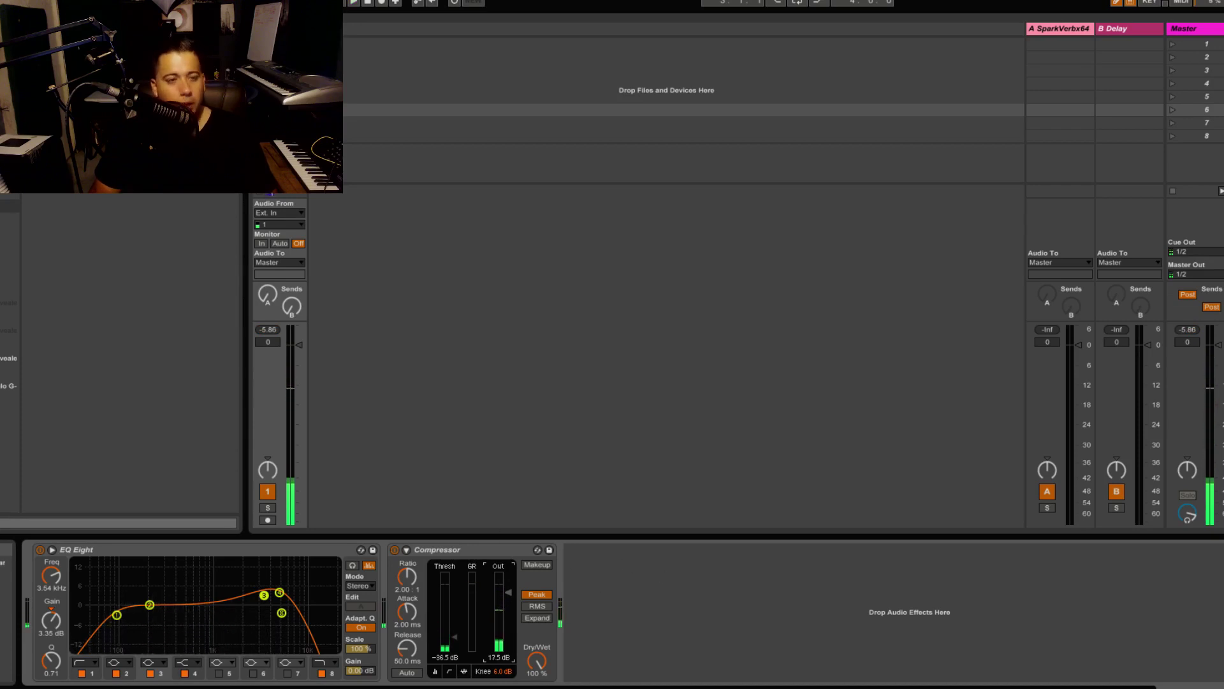
Step: Add a Reverb to the vocal chain with Hi Cut and Spin off and Quality set to High
click(233, 29)
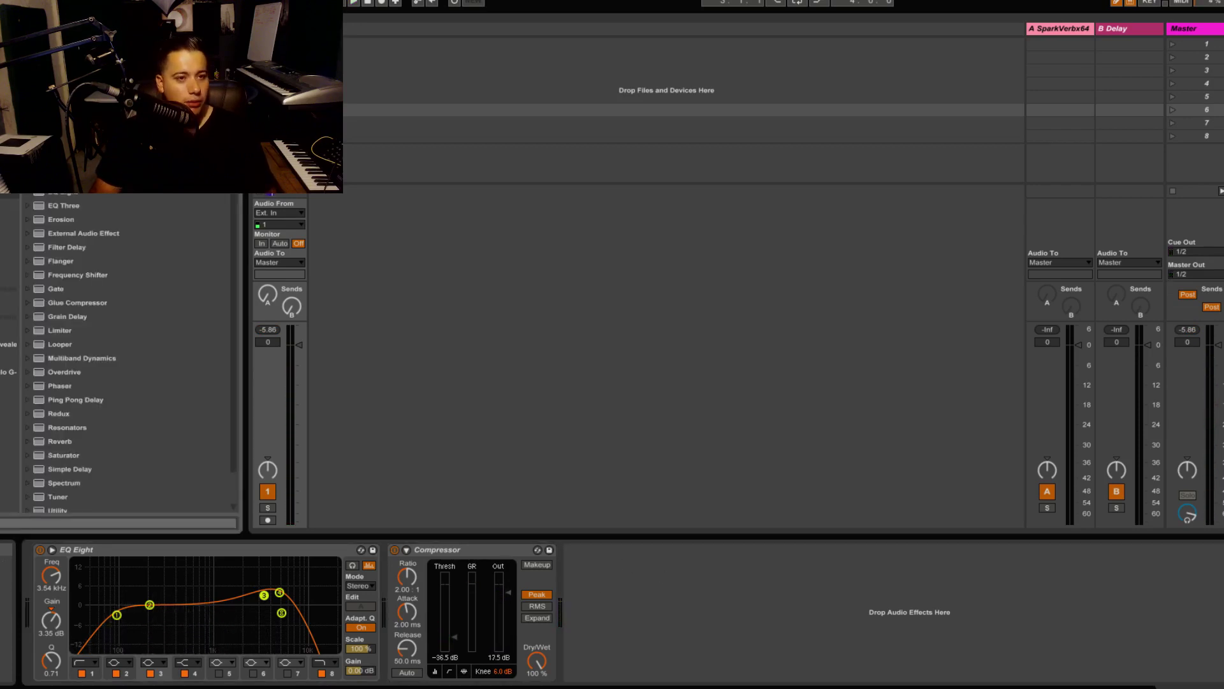
text(de)
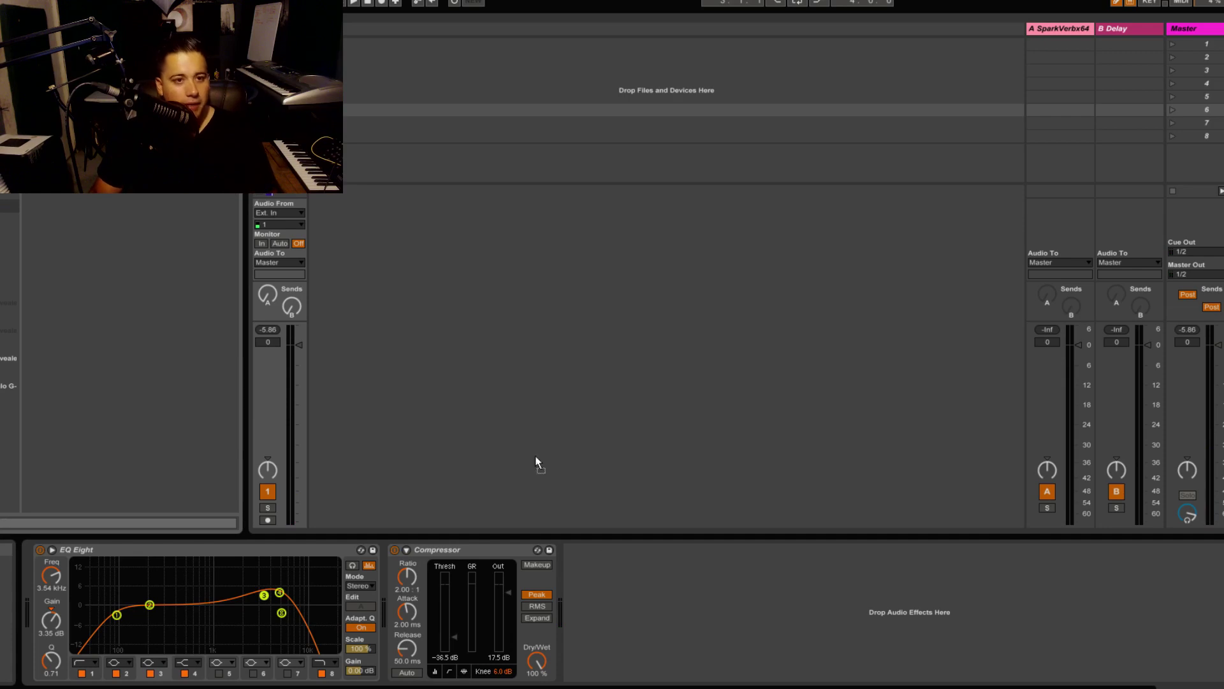
drag(534, 456, 631, 616)
click(617, 572)
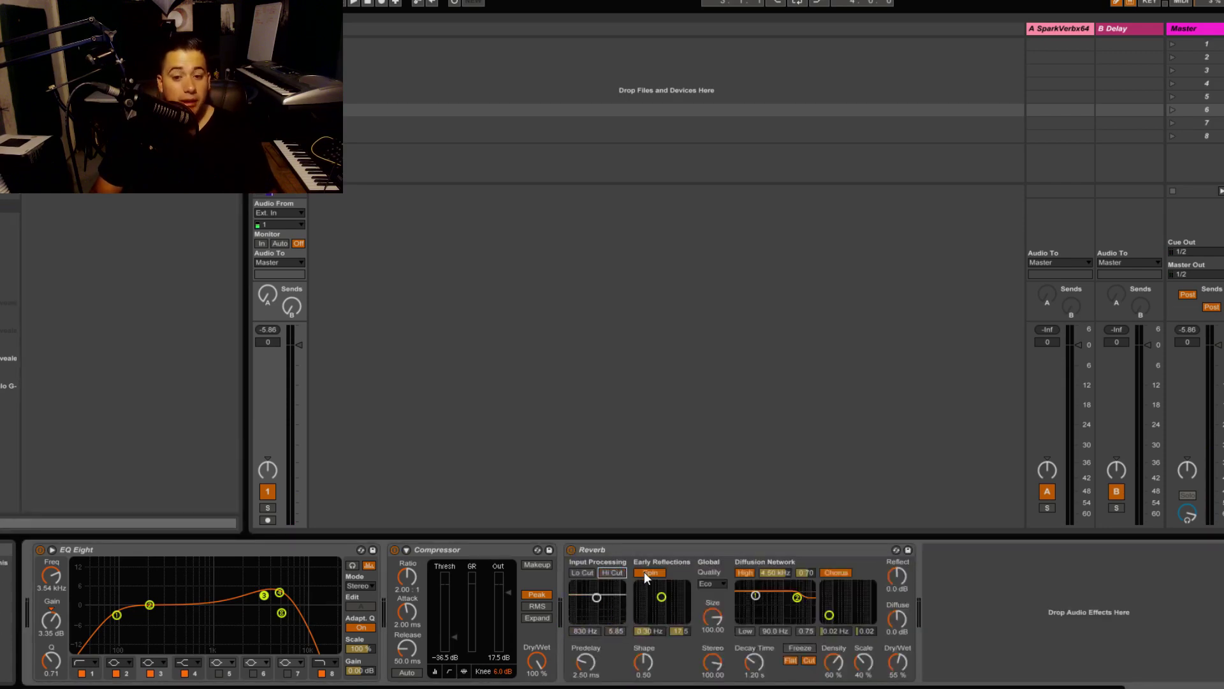
click(647, 572)
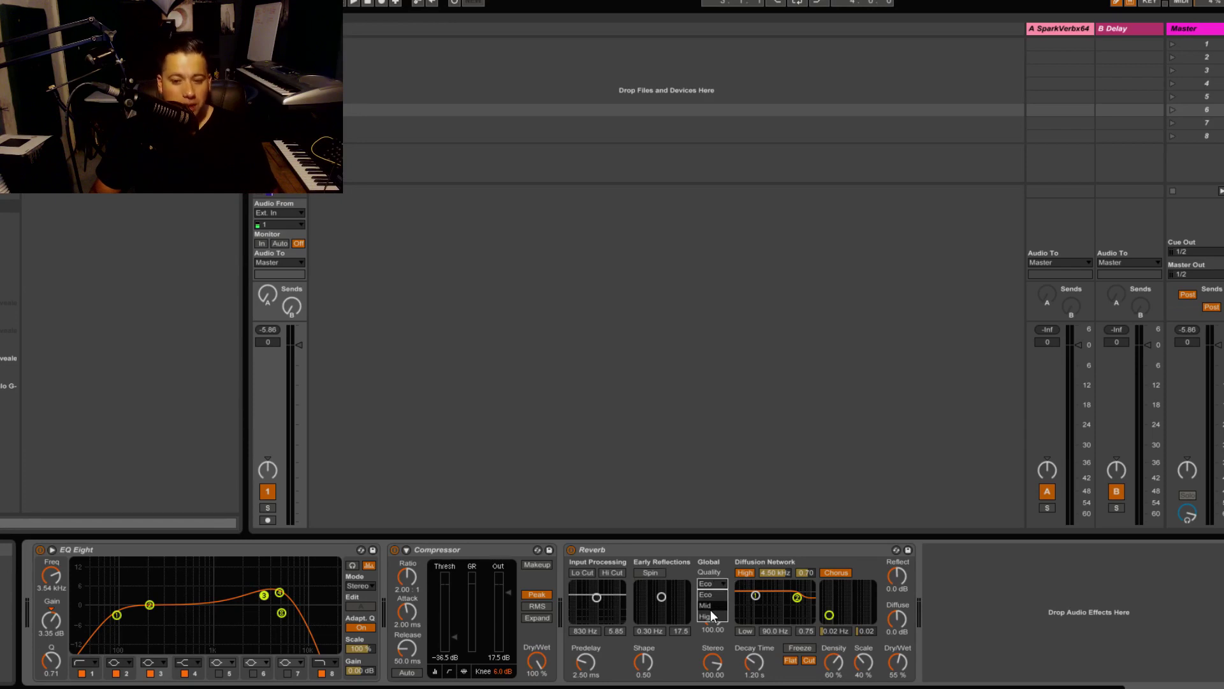
click(711, 615)
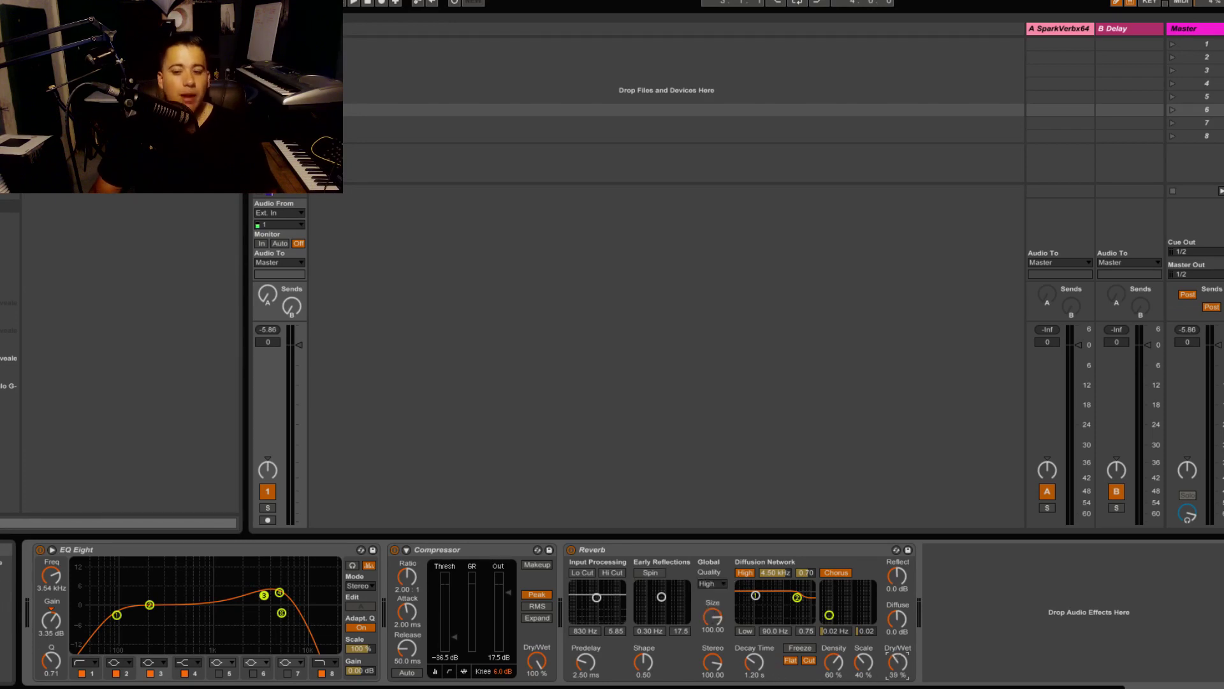
Step: Lengthen the Reverb decay to 679 ms, sweep its diffusion, and place it between EQ Eight and Compressor
key(space)
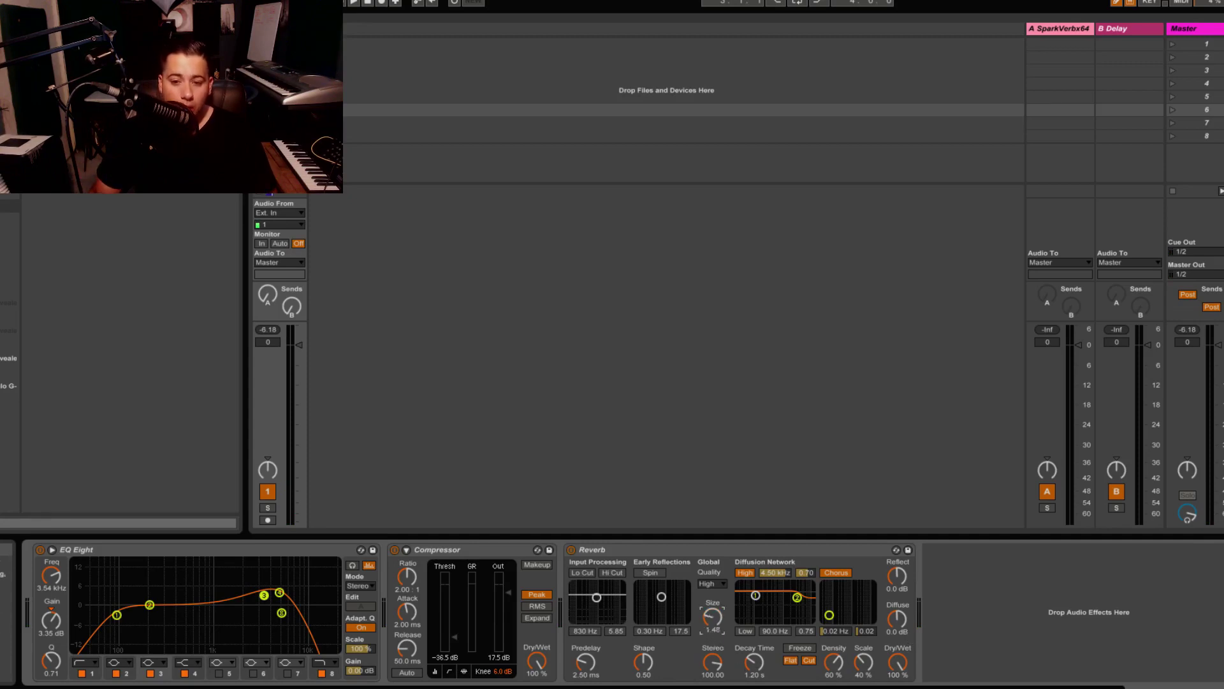
key(space)
drag(757, 663, 757, 652)
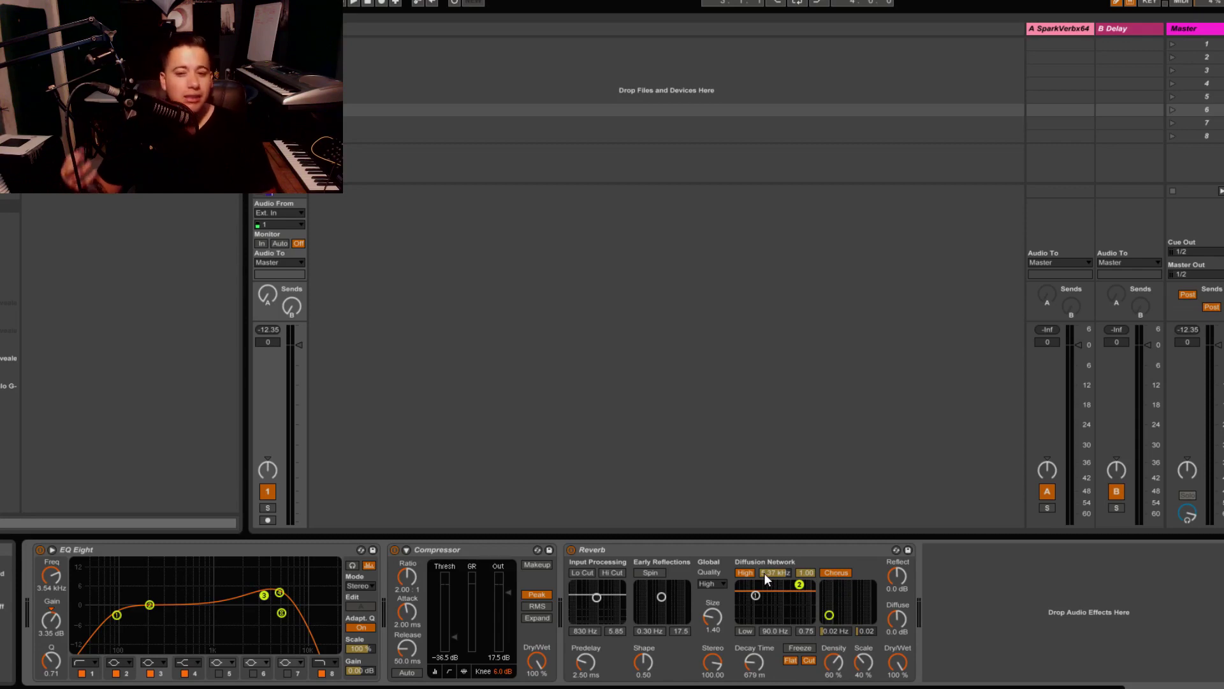
key(space)
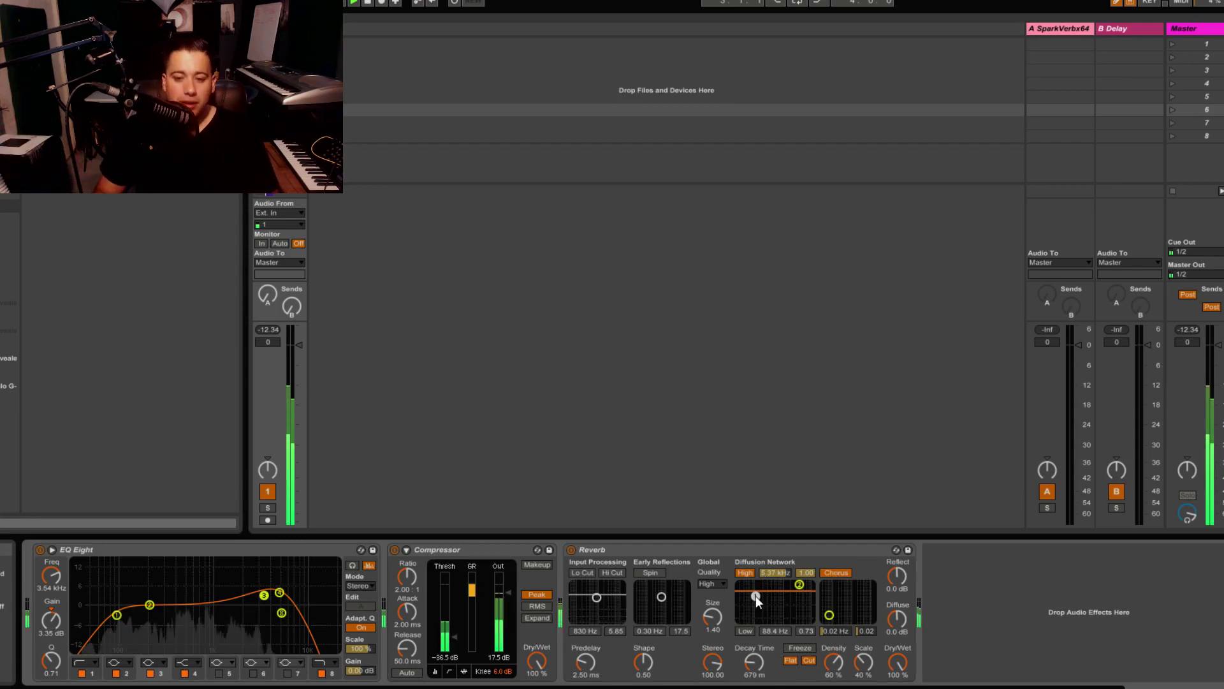
drag(740, 620, 869, 582)
key(space)
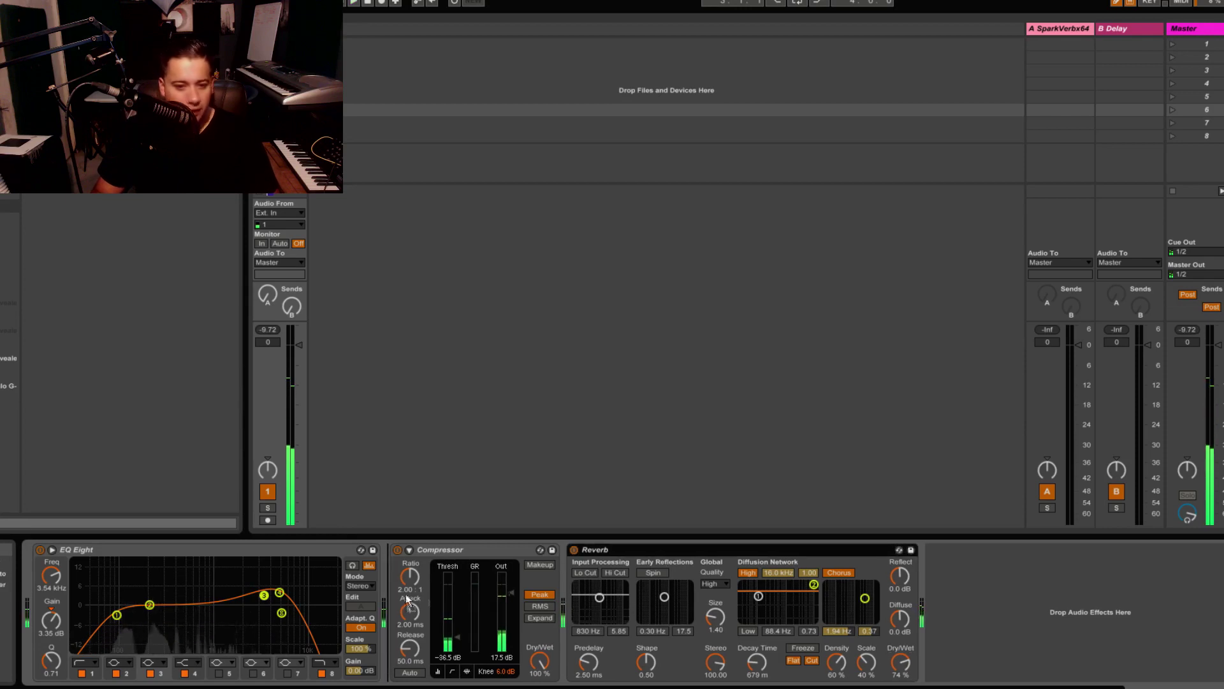
drag(406, 599, 408, 600)
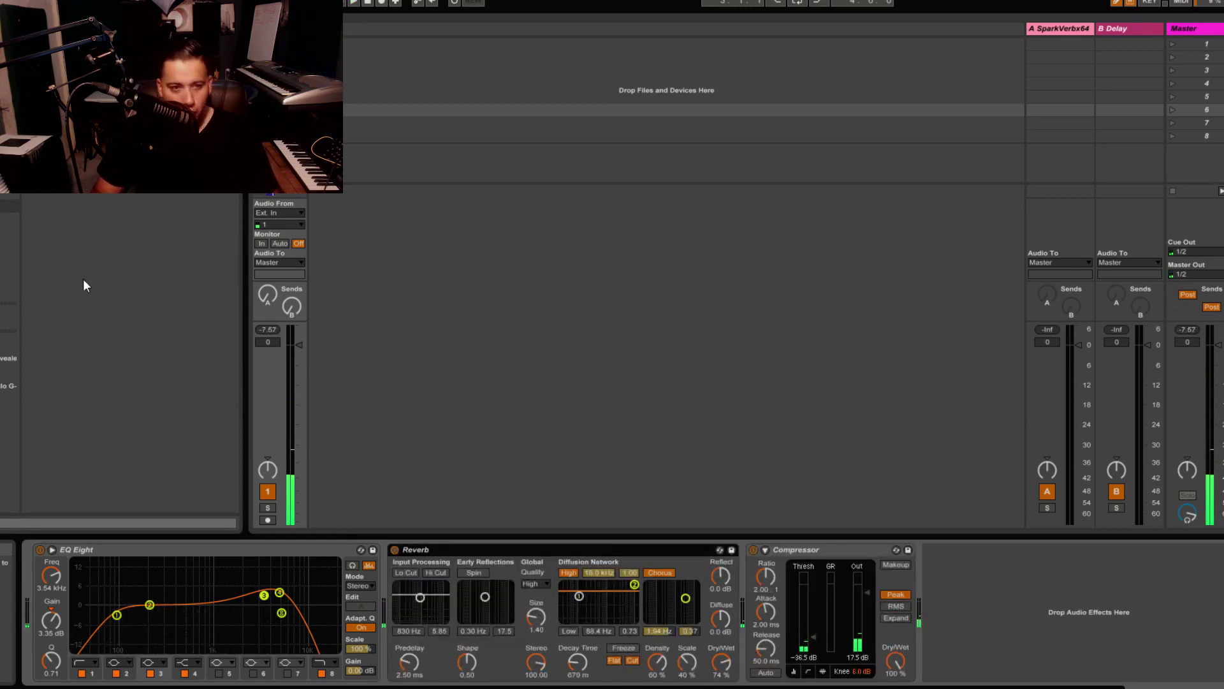
Step: Place a Saturator after the Compressor and turn its Drive up to 9.14 dB
click(11, 107)
click(11, 149)
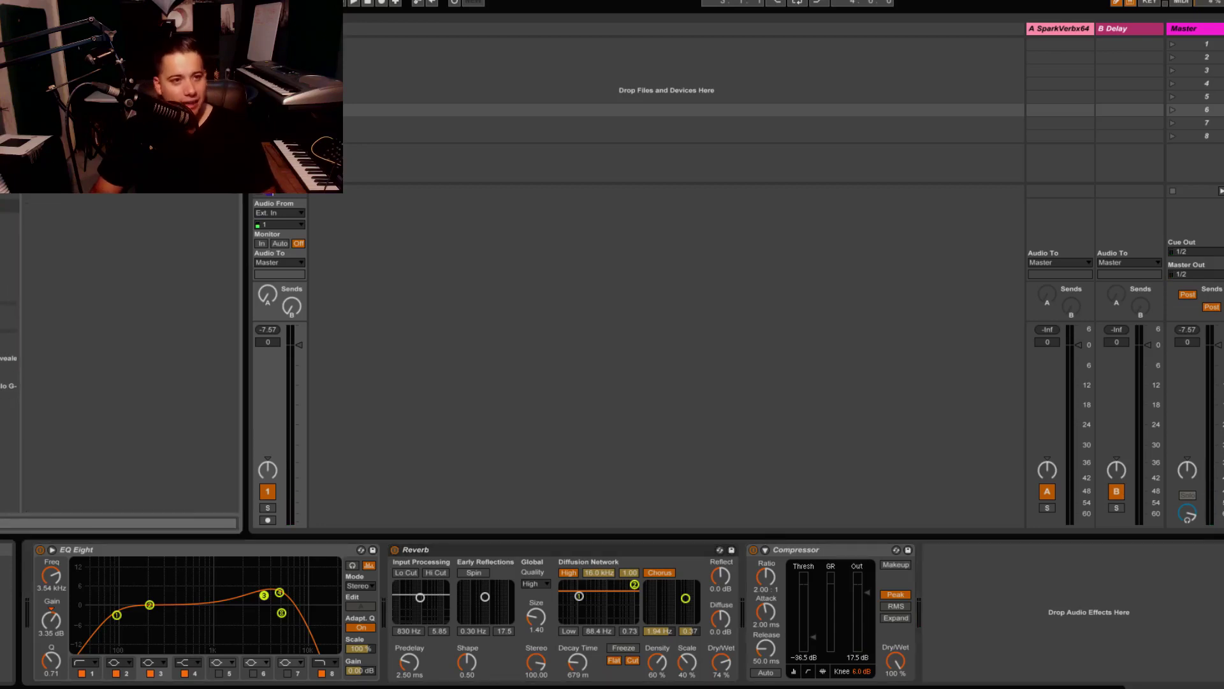
drag(599, 477, 934, 640)
key(space)
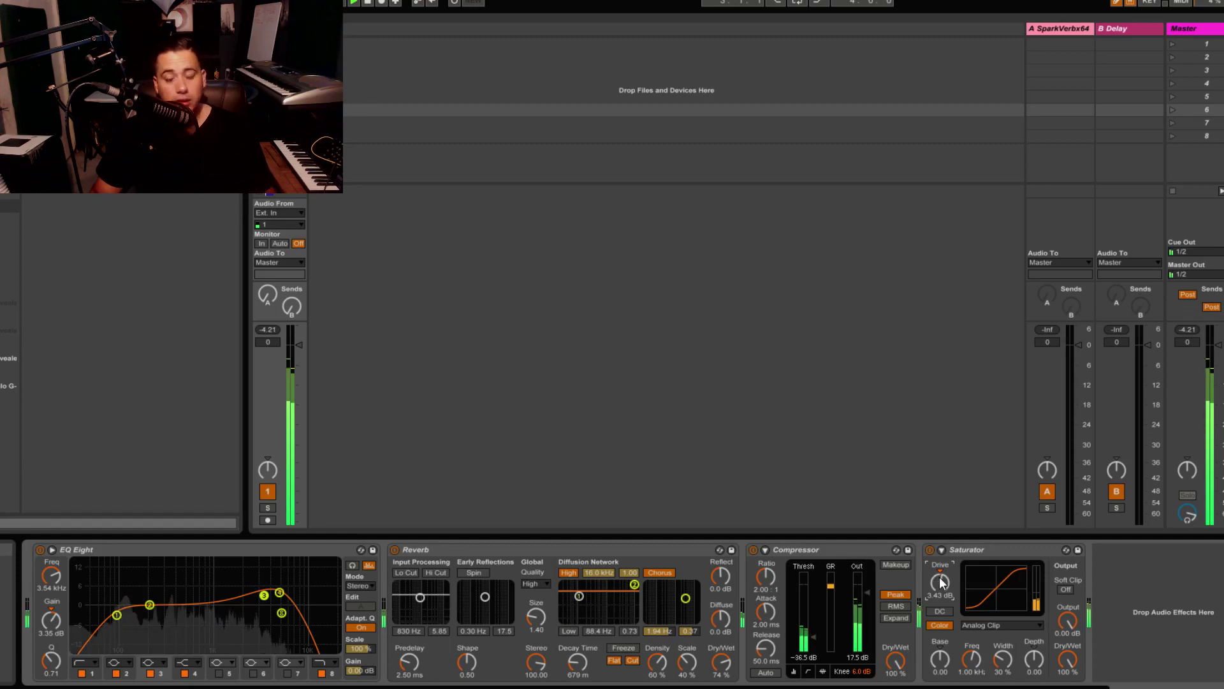
drag(939, 583, 938, 574)
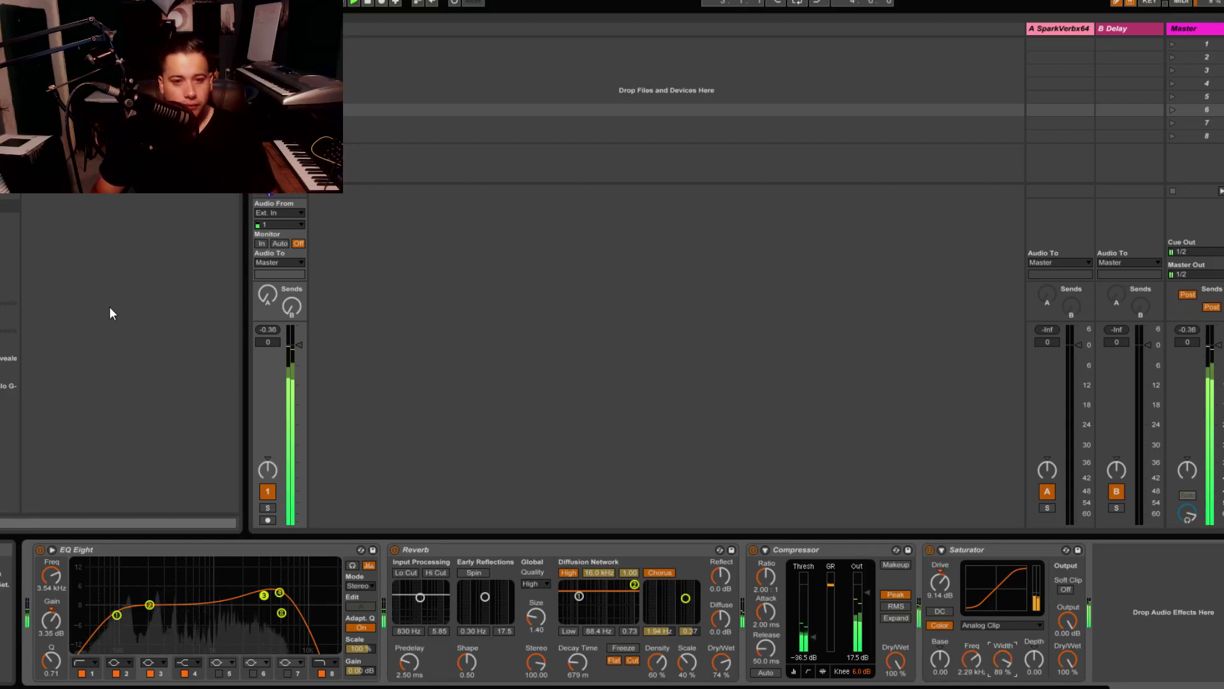
Step: Add a Utility device in a rack after the Saturator
key(space)
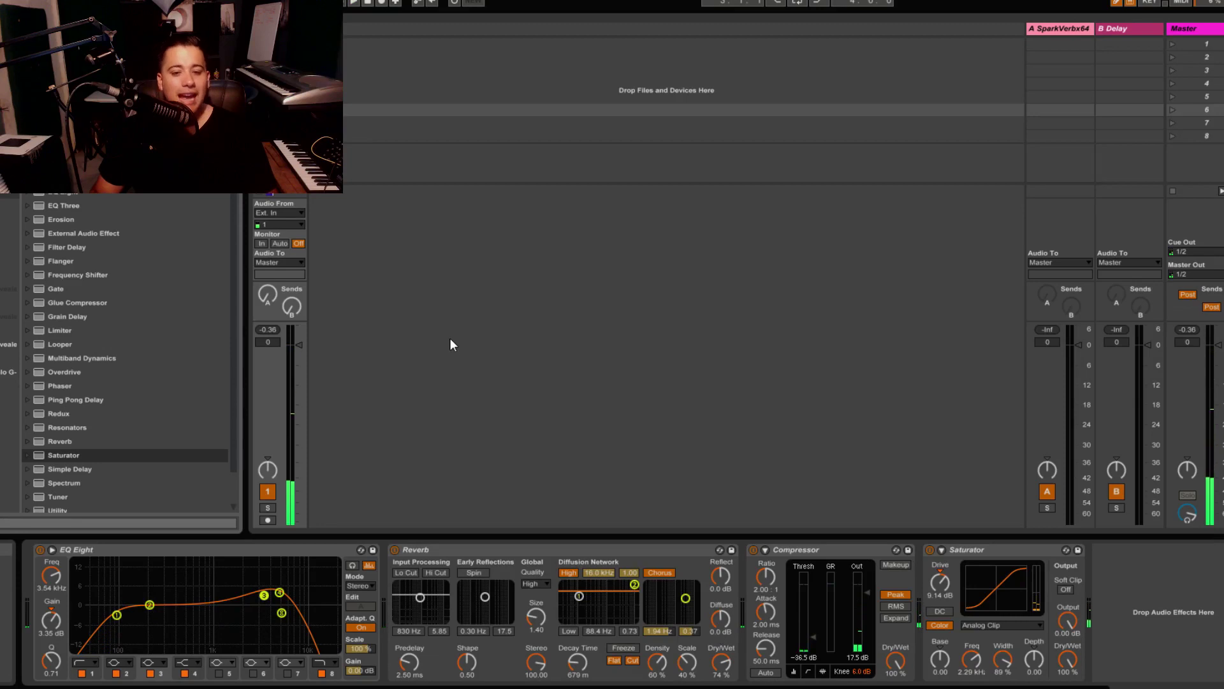
click(449, 339)
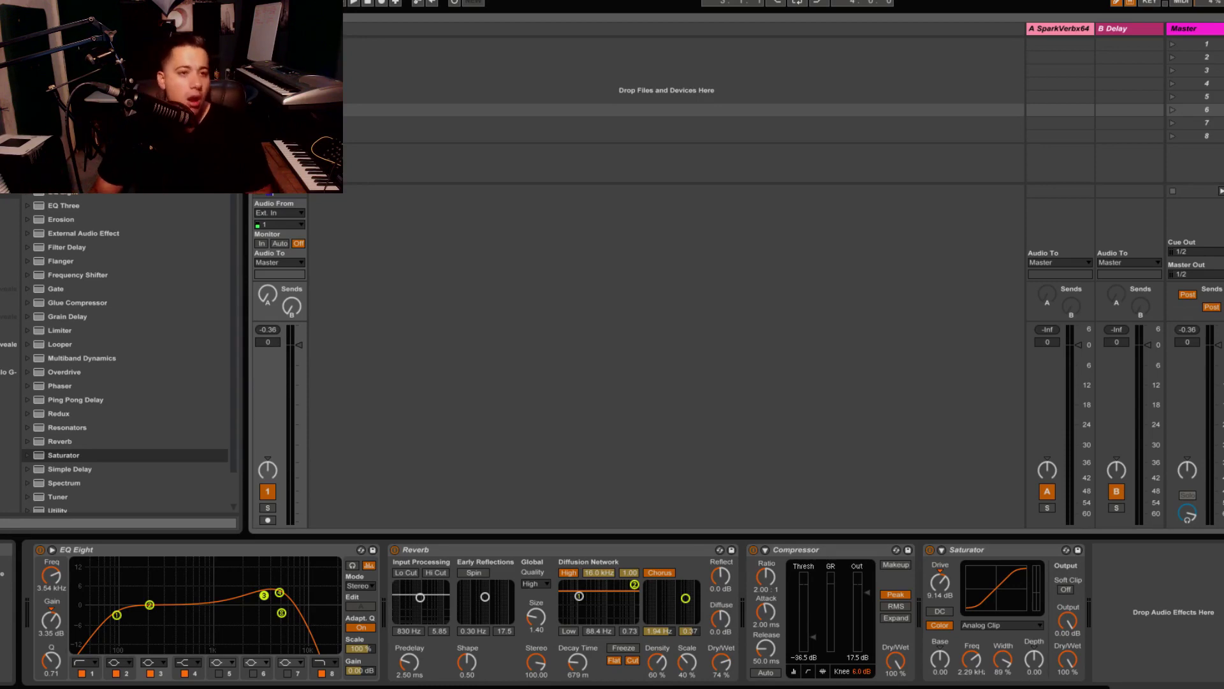
scroll(183, 298, down, 1)
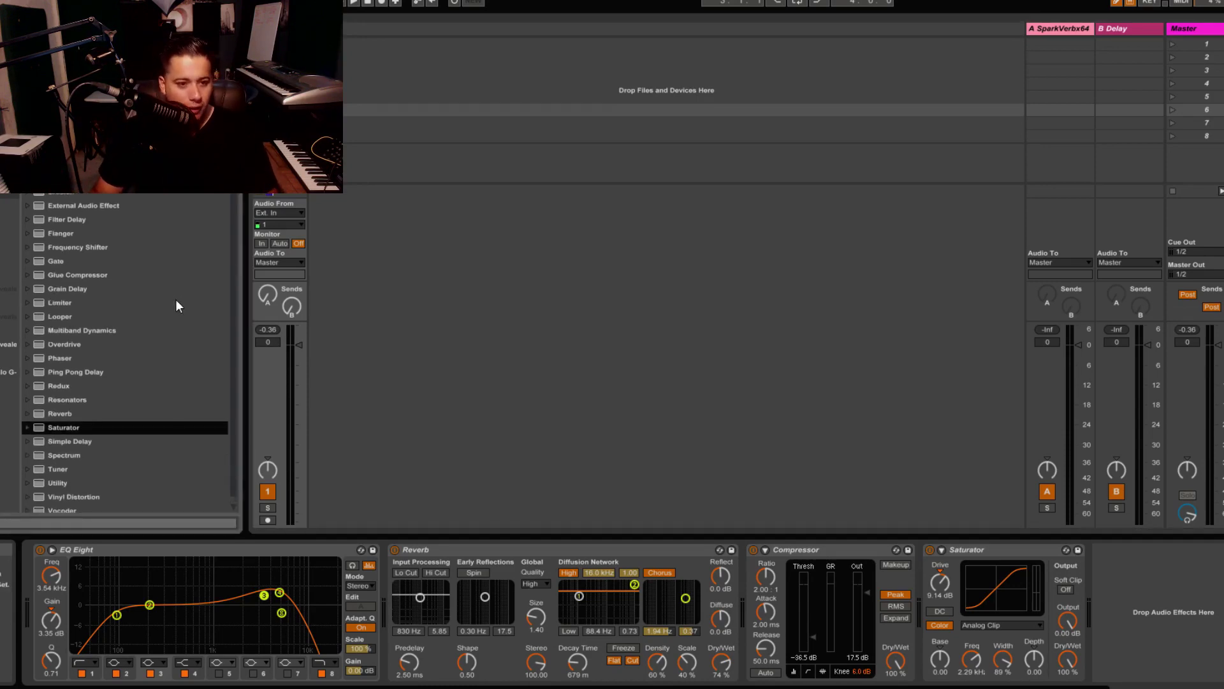
scroll(174, 300, up, 1)
drag(70, 150, 1129, 647)
scroll(172, 459, down, 3)
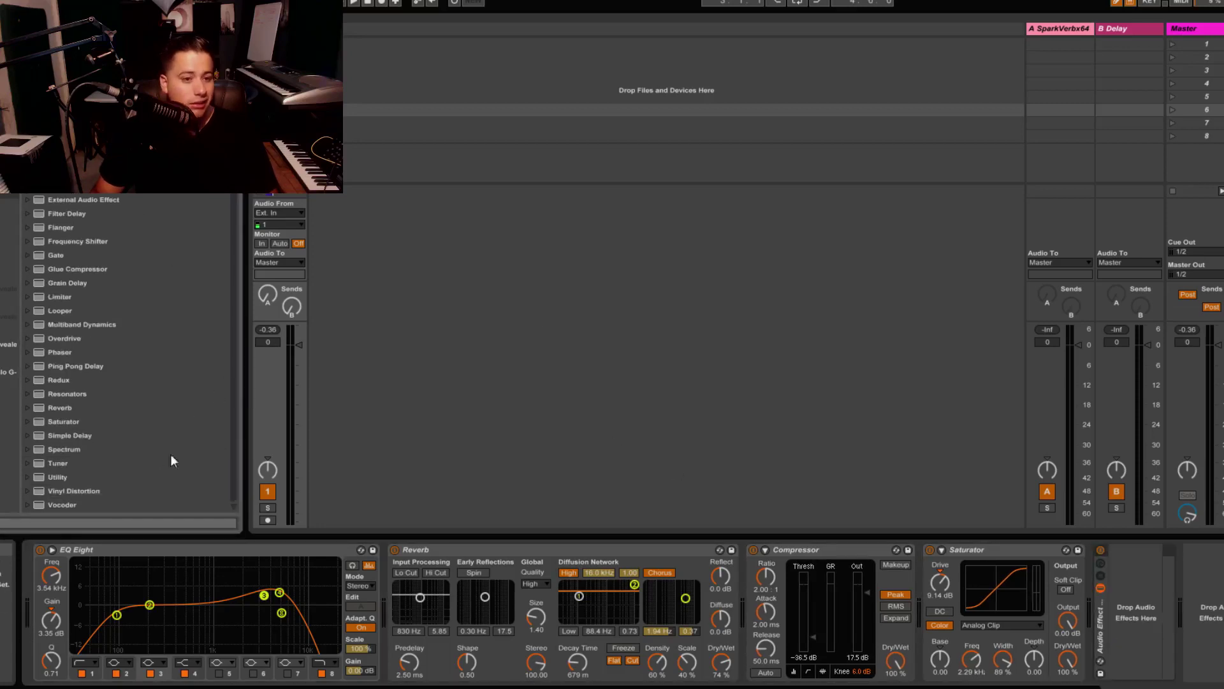
double_click(59, 477)
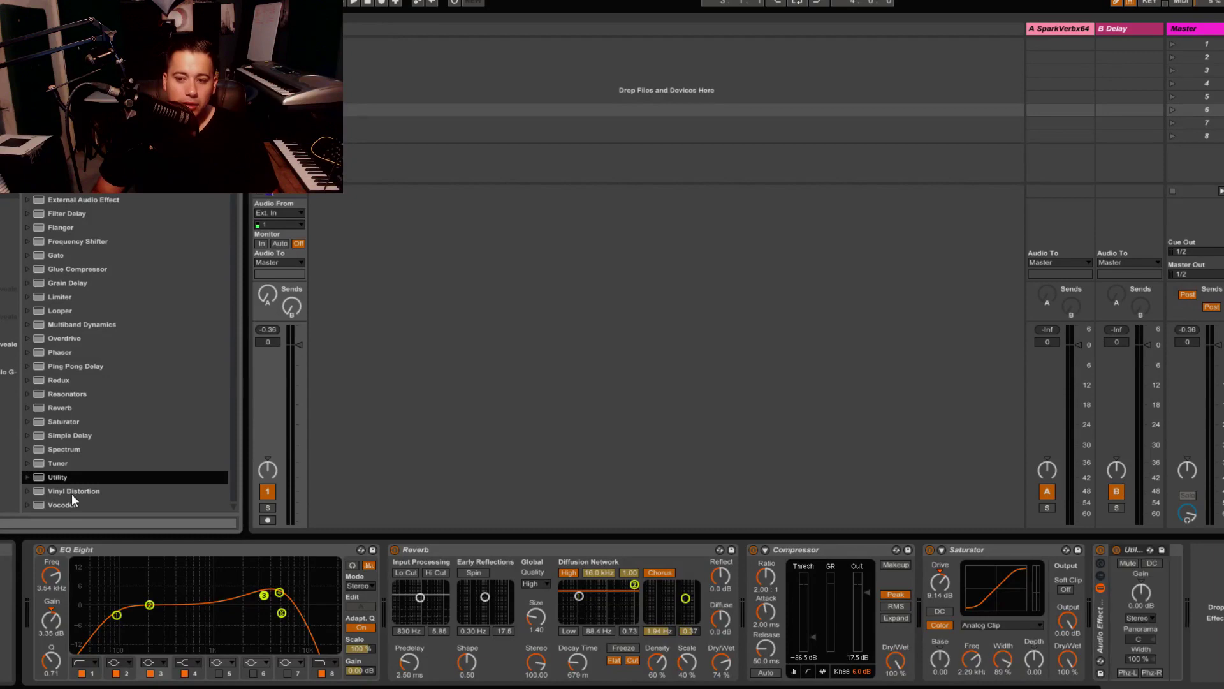
Step: Add a second rack chain named mono and set the Utility Width to 200%
click(1100, 575)
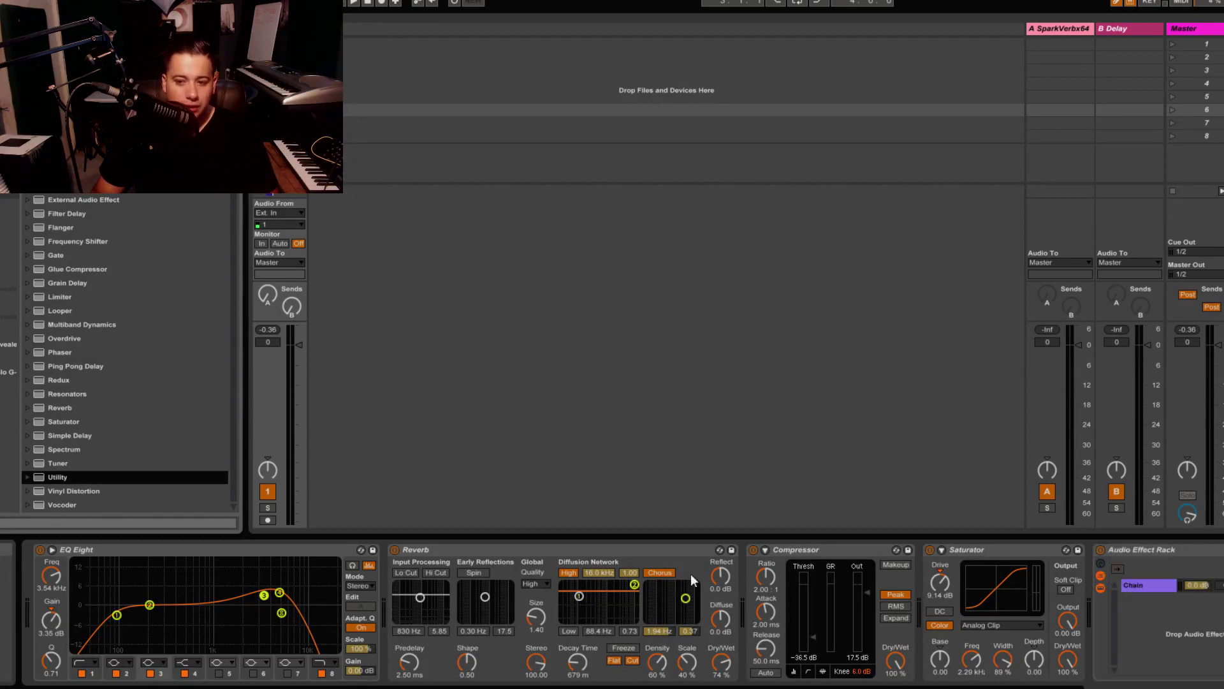
drag(245, 504, 1143, 641)
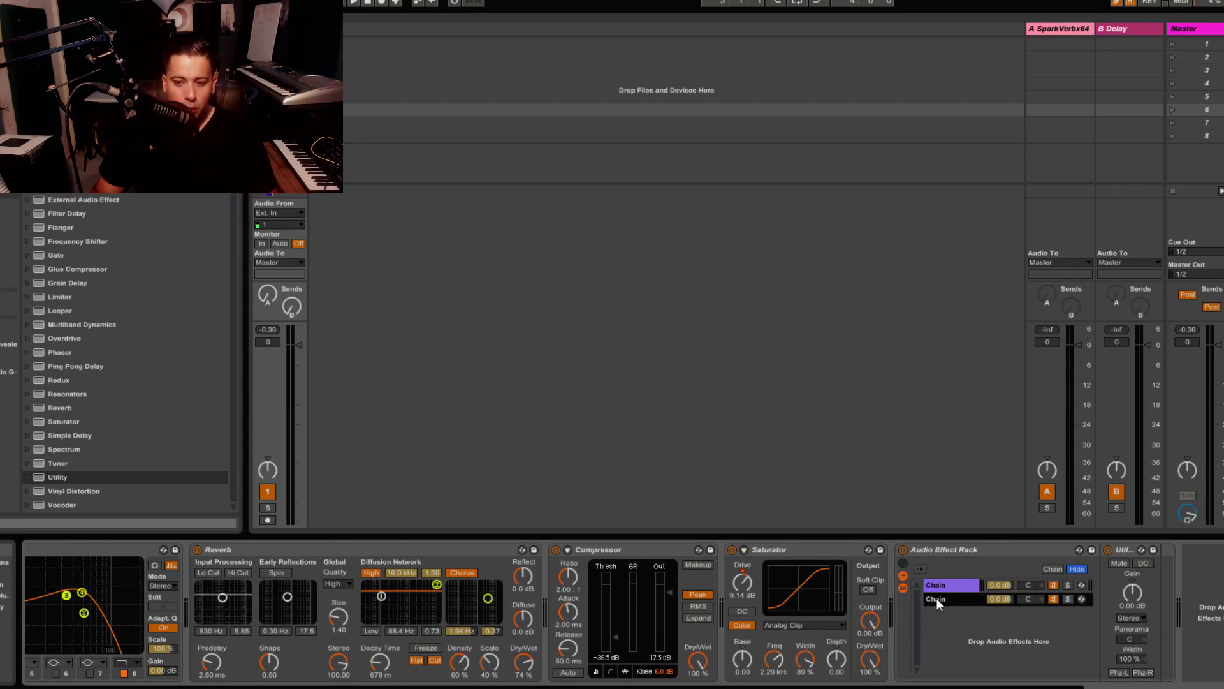
text(mi)
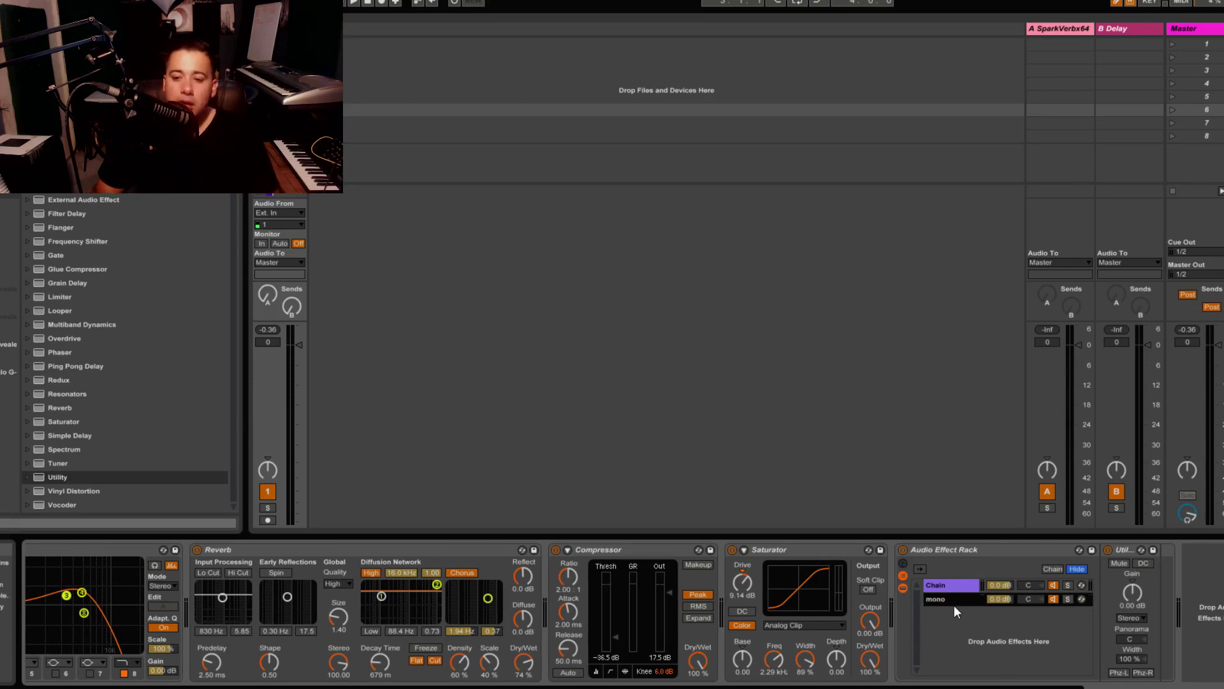
click(954, 597)
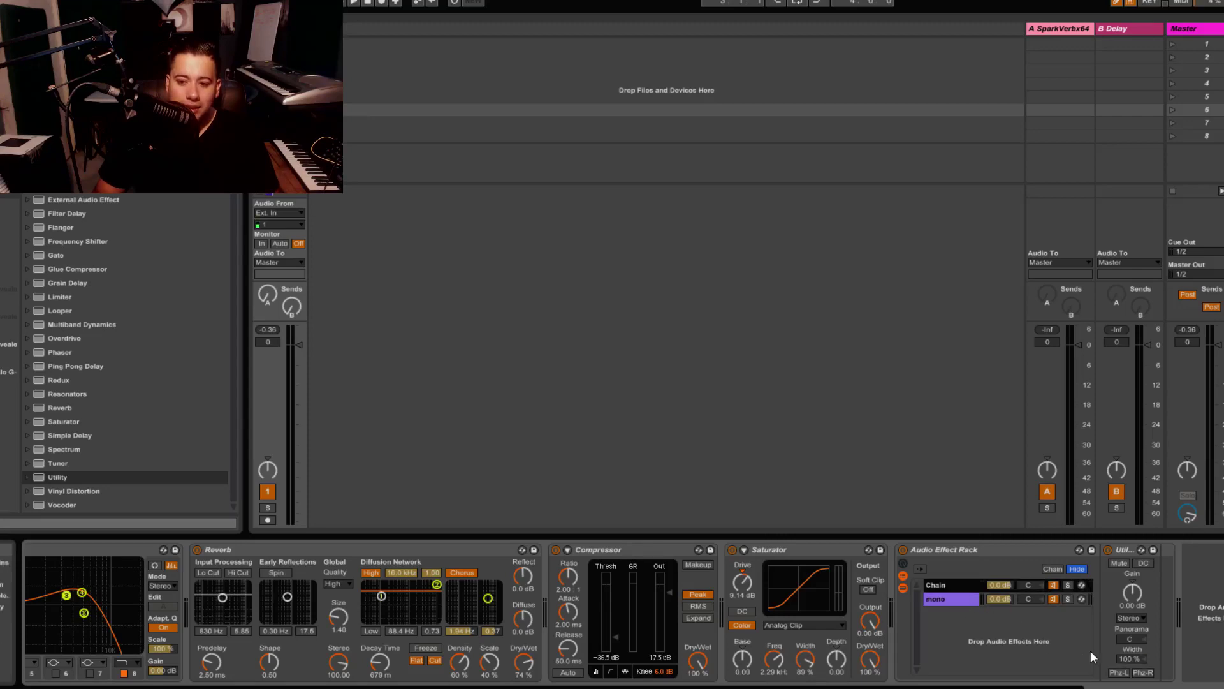
drag(1134, 658, 1134, 653)
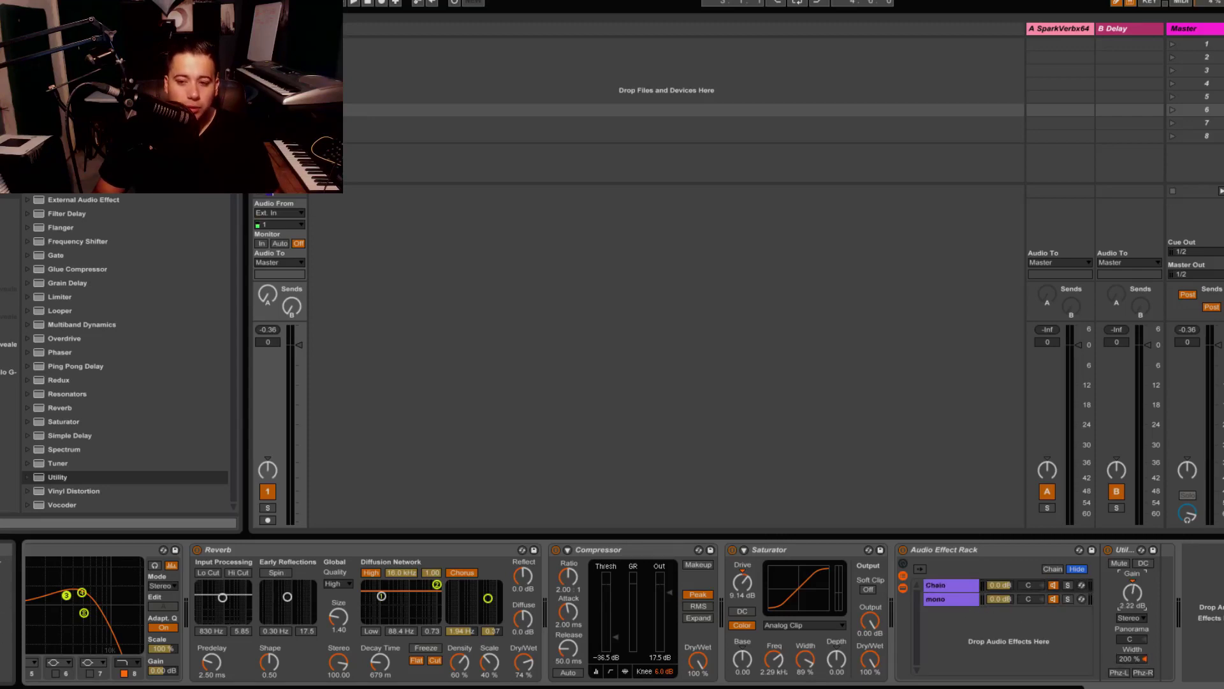
key(space)
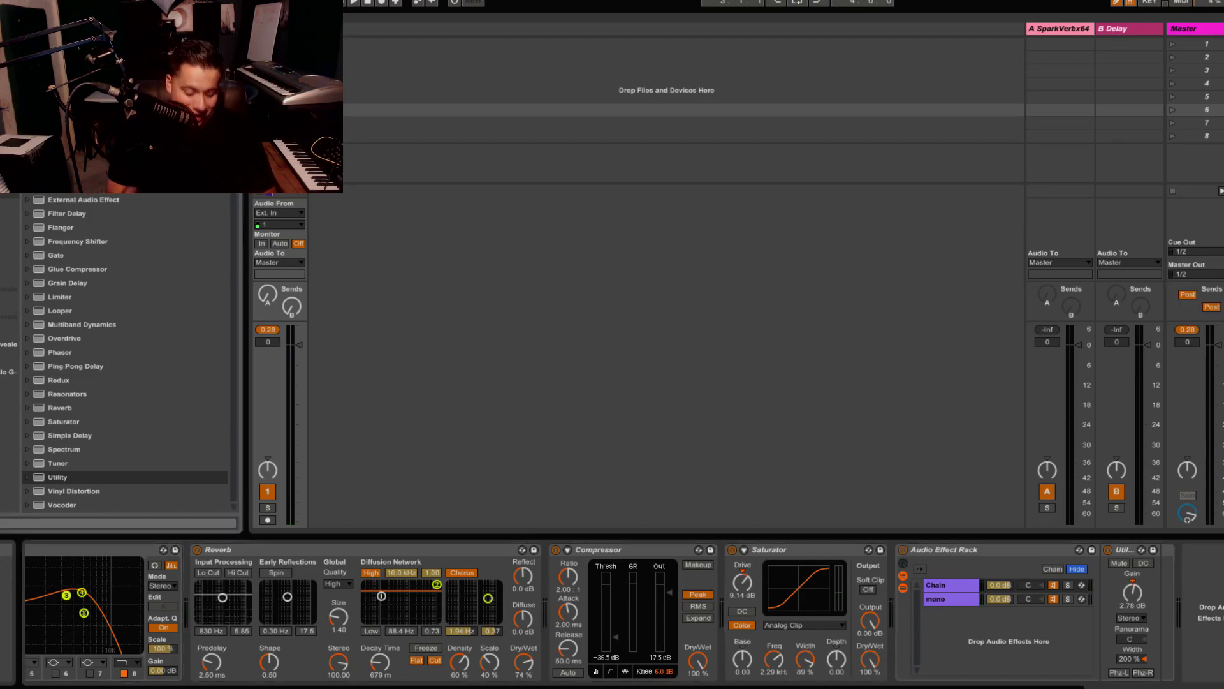
key(ctrl+f)
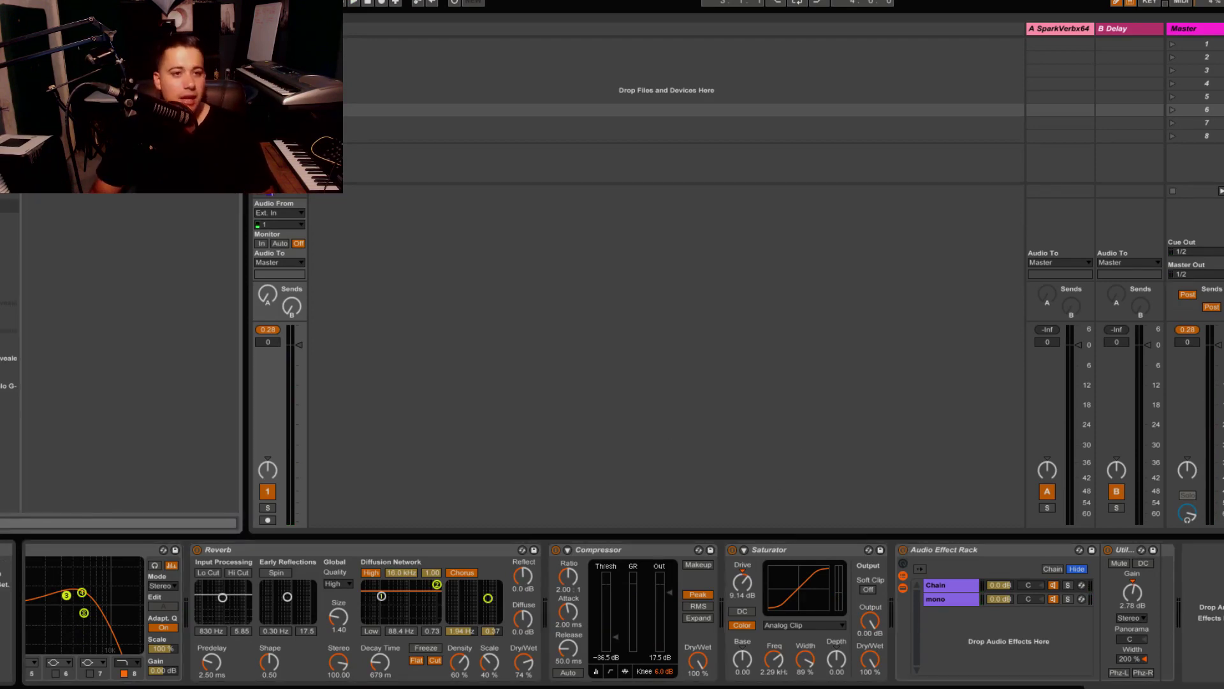
Step: Add a Ping Pong Delay after the Utility, lower its Dry/Wet, and move its filter to about 2.77 kHz
drag(89, 70, 1198, 599)
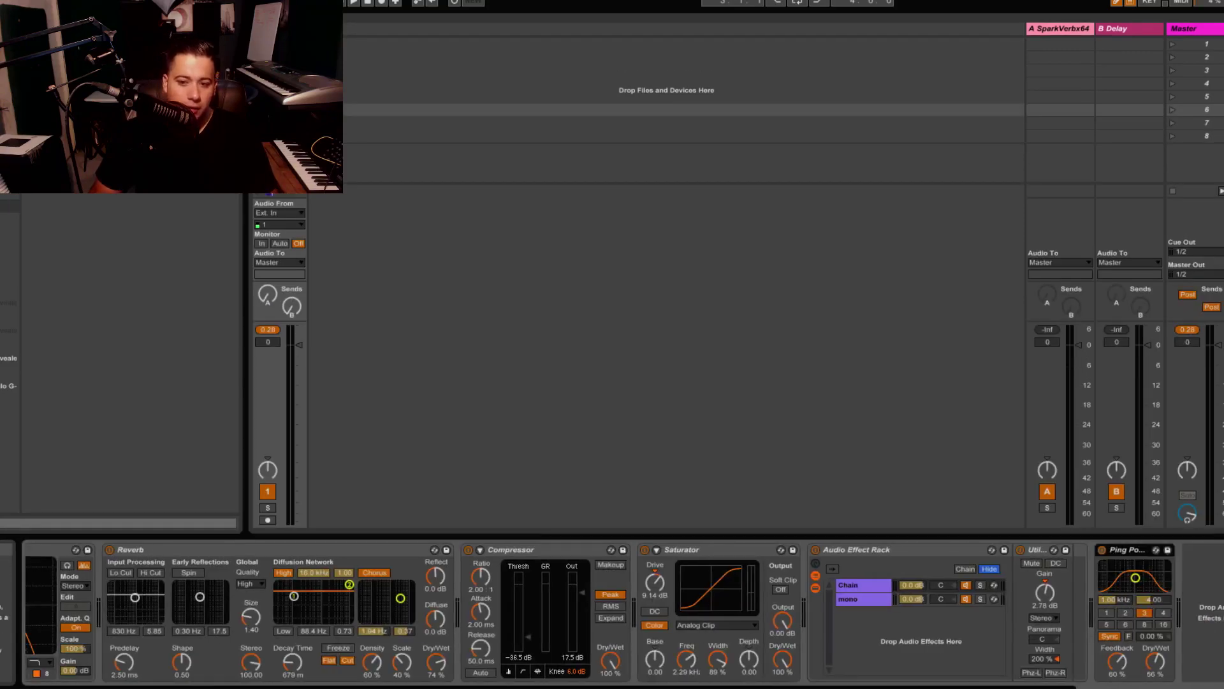
drag(1157, 676, 1157, 688)
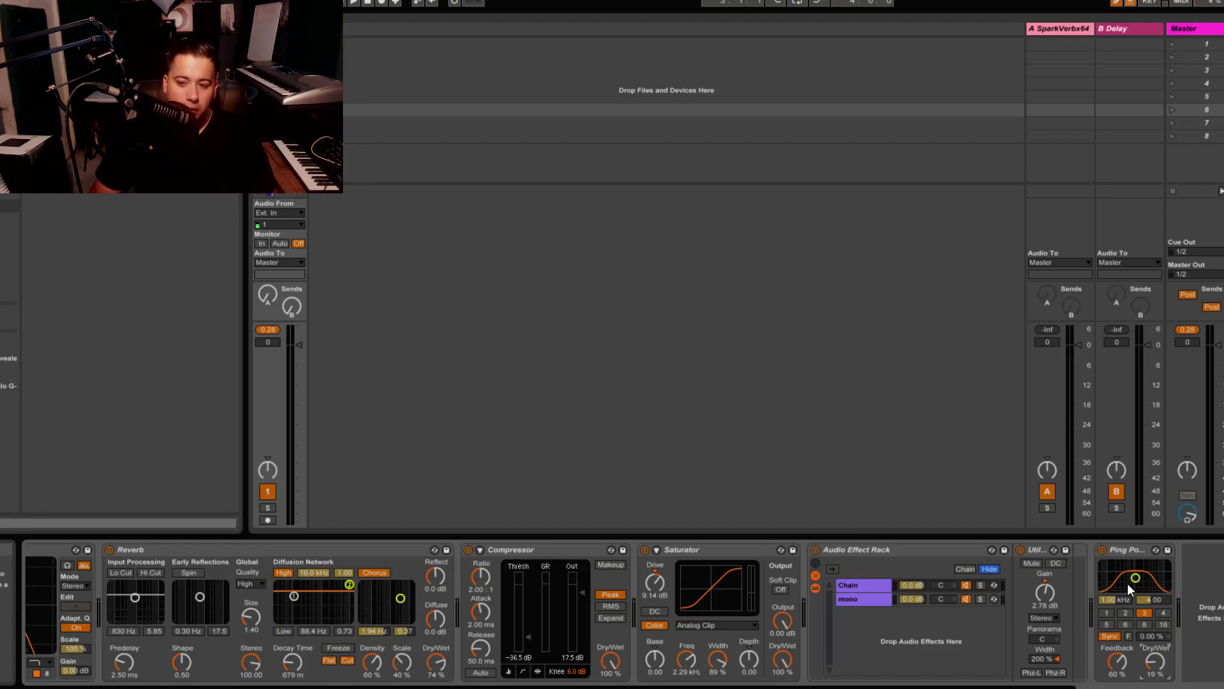
drag(1136, 577, 1147, 575)
key(space)
drag(1153, 668, 1152, 663)
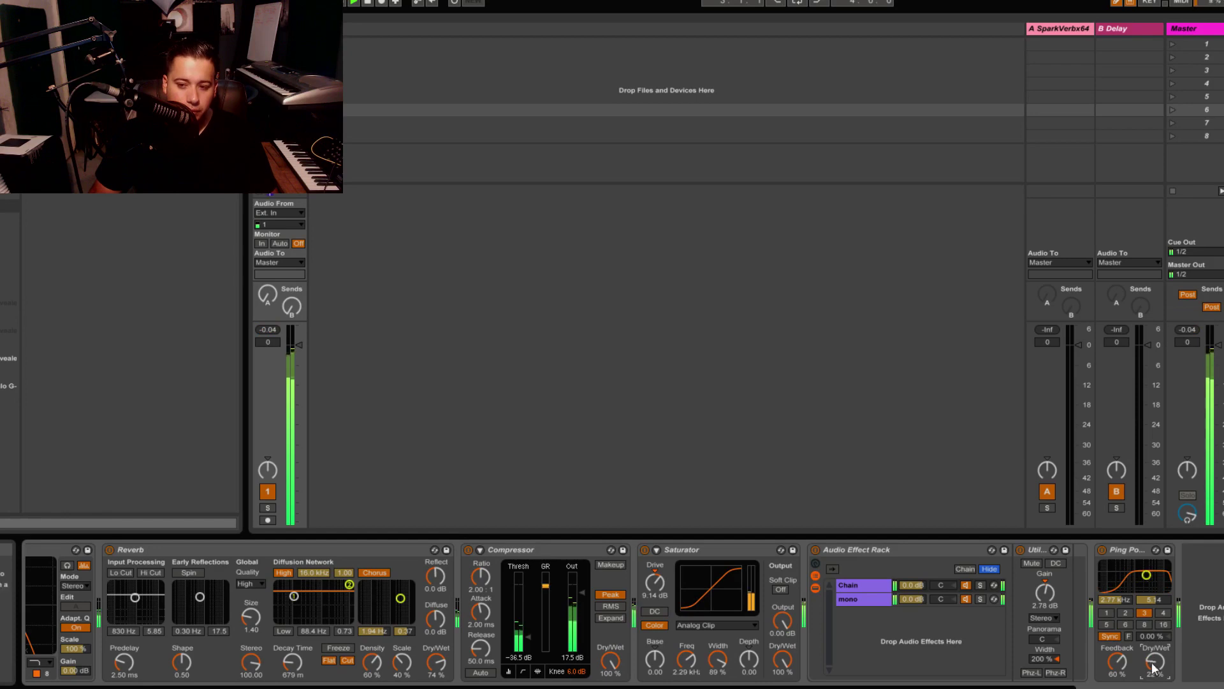